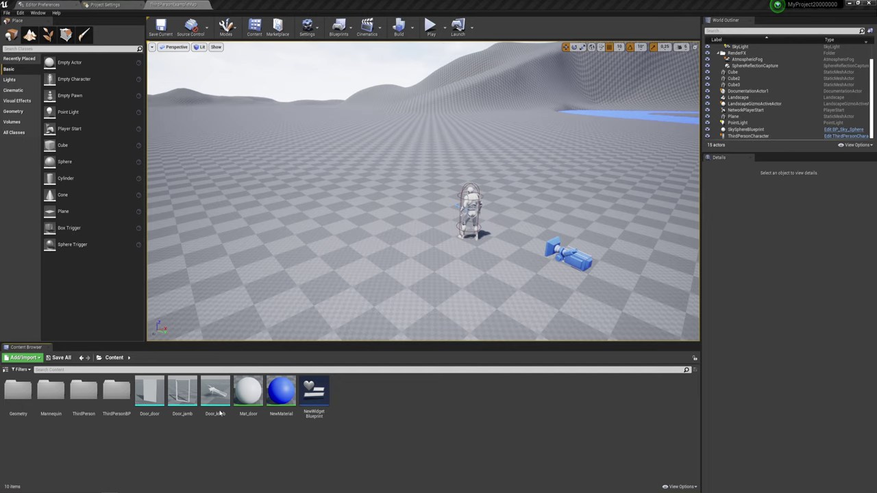
Step: Drag the Door_jamb mesh into the level beside the ThirdPersonCharacter
mouse_move(214, 398)
drag(182, 394, 420, 222)
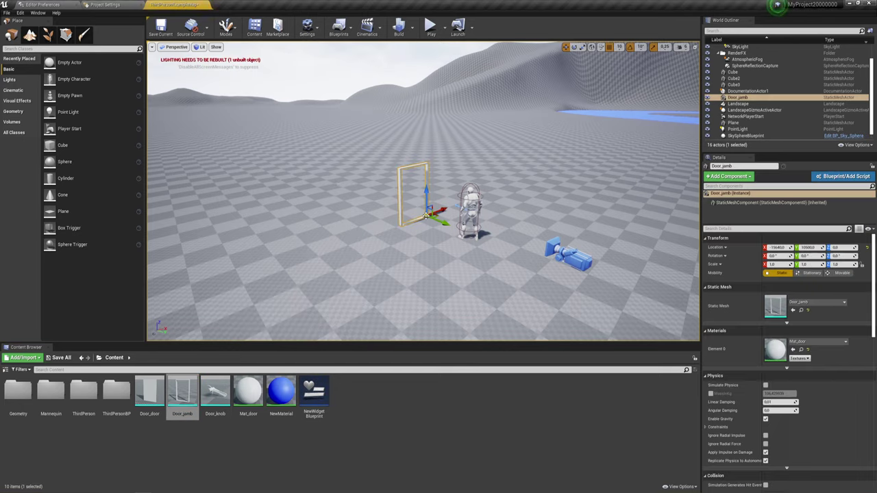
drag(428, 252, 424, 233)
scroll(429, 253, up, 3)
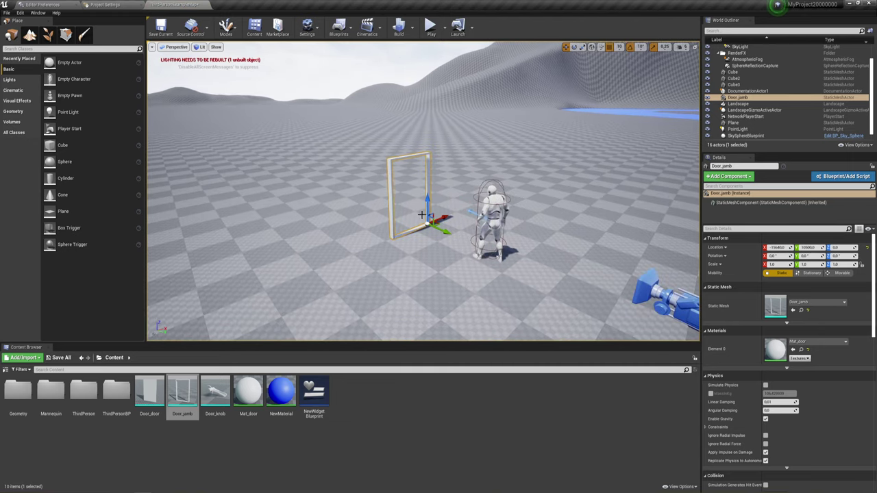
Step: Drop the Door_door mesh into the level and fly around the huge wall to inspect it
drag(149, 392, 362, 250)
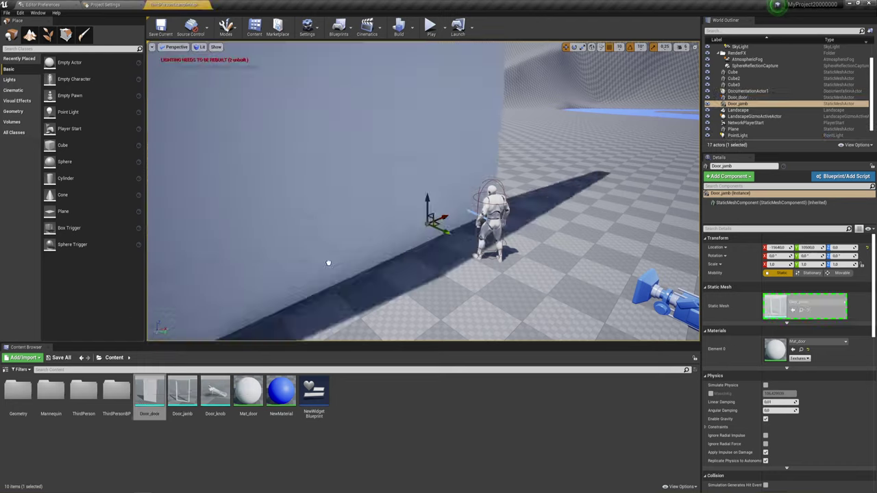
mouse_move(362, 250)
right_down()
mouse_move(383, 227)
mouse_move(411, 226)
mouse_move(433, 96)
right_up()
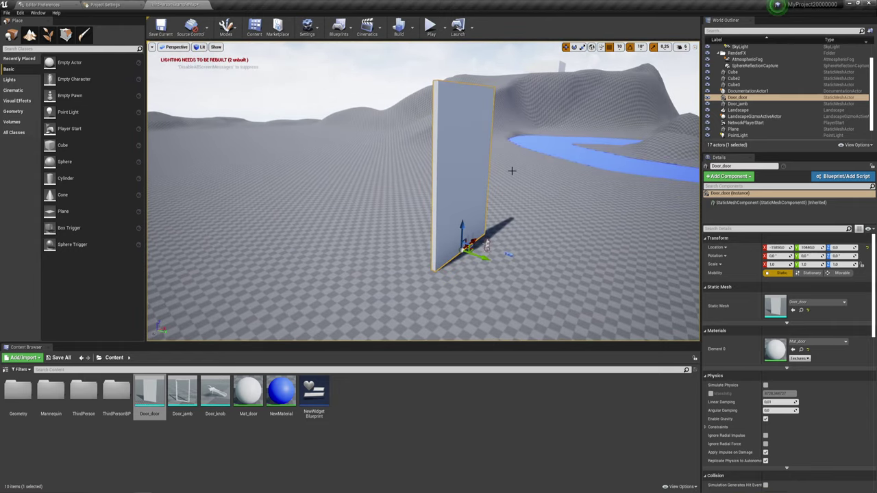
right_drag(512, 170, 493, 171)
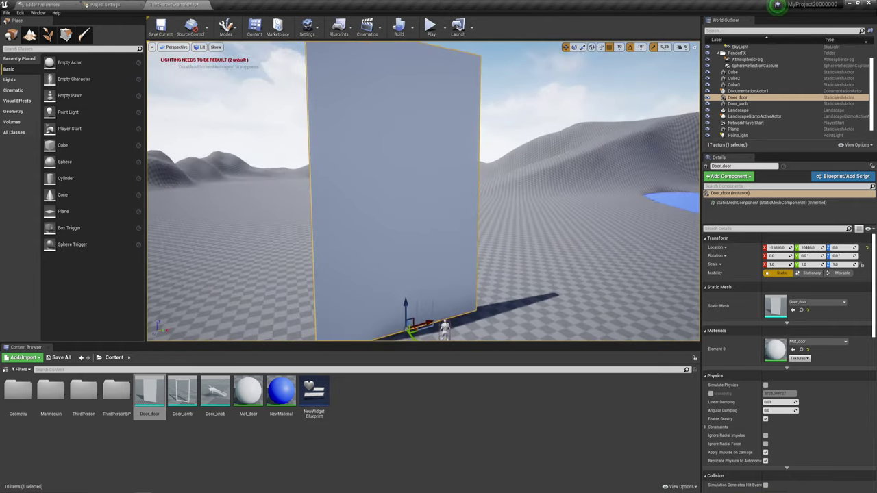
right_drag(424, 192, 411, 191)
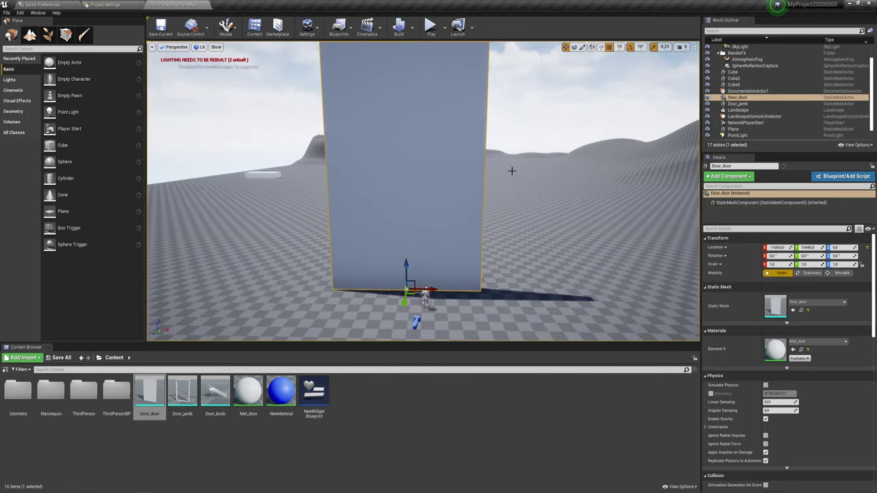
right_drag(465, 124, 439, 130)
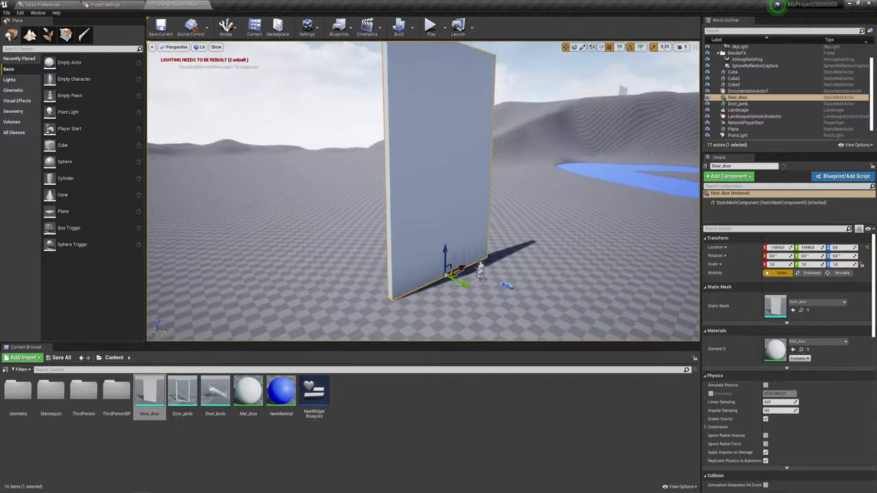
right_drag(438, 192, 411, 193)
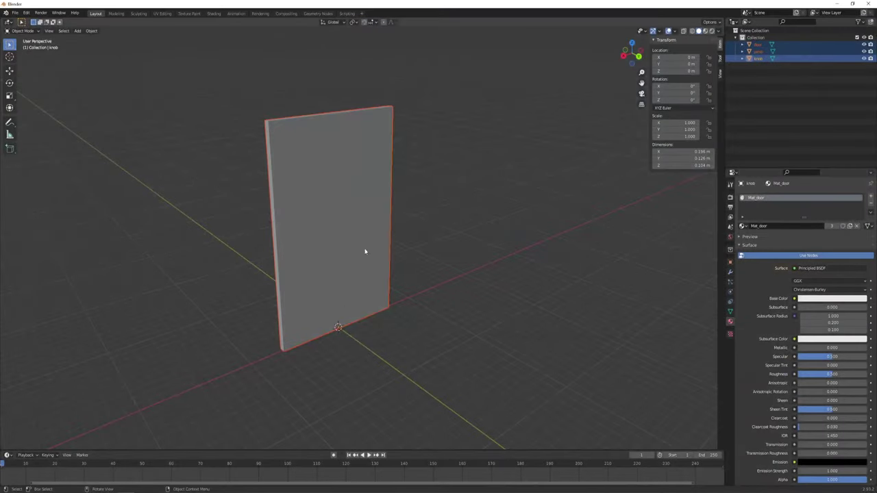
Step: Look over the door, jamb and knob objects in Blender, clear the selection, and minimize Blender
drag(142, 98, 487, 378)
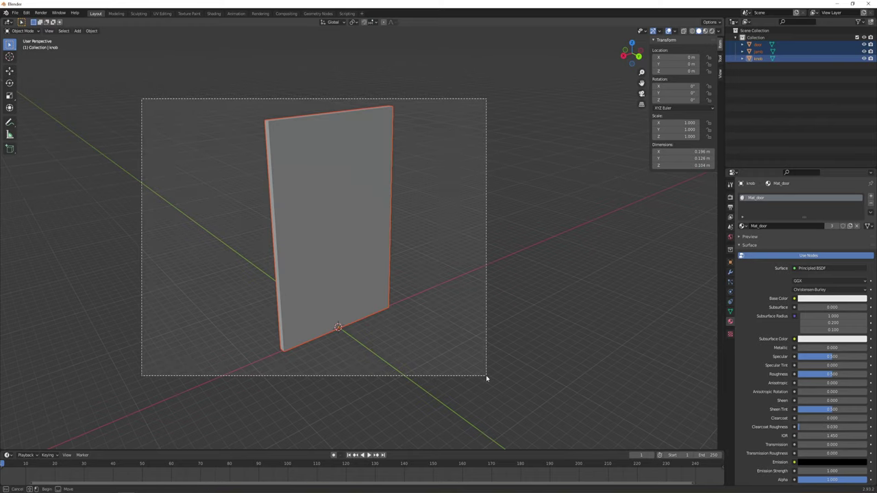
click(478, 350)
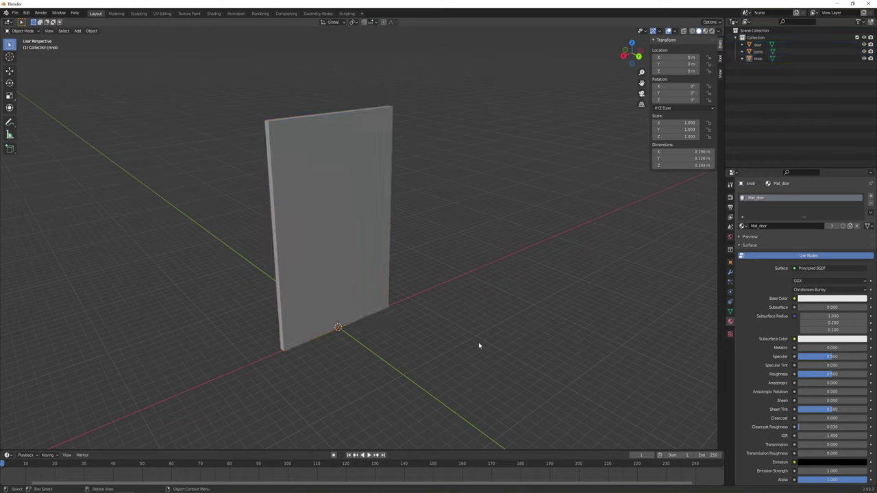
right_click(480, 339)
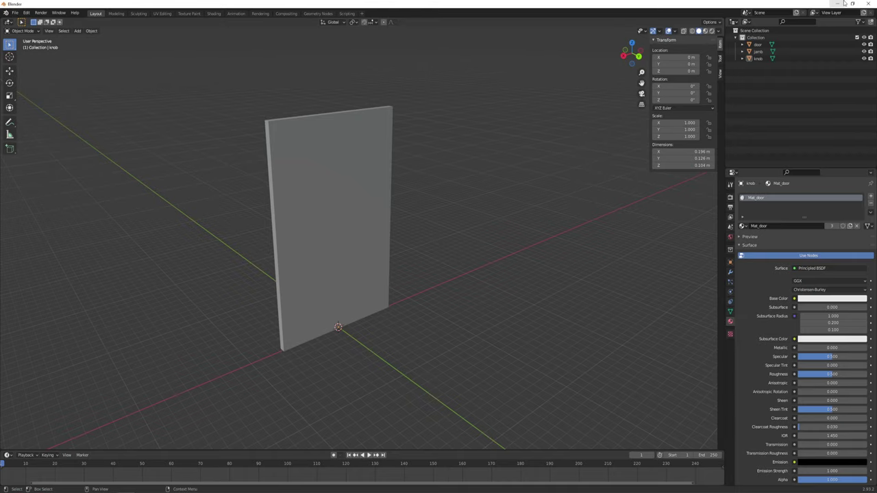
click(842, 4)
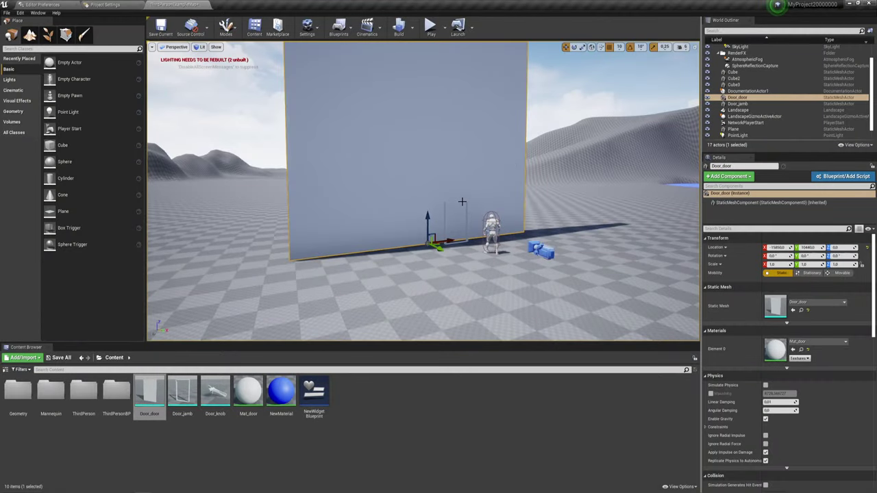
Step: Delete the oversized Door_door wall and select the Door_jamb beside the character
right_drag(422, 191, 479, 192)
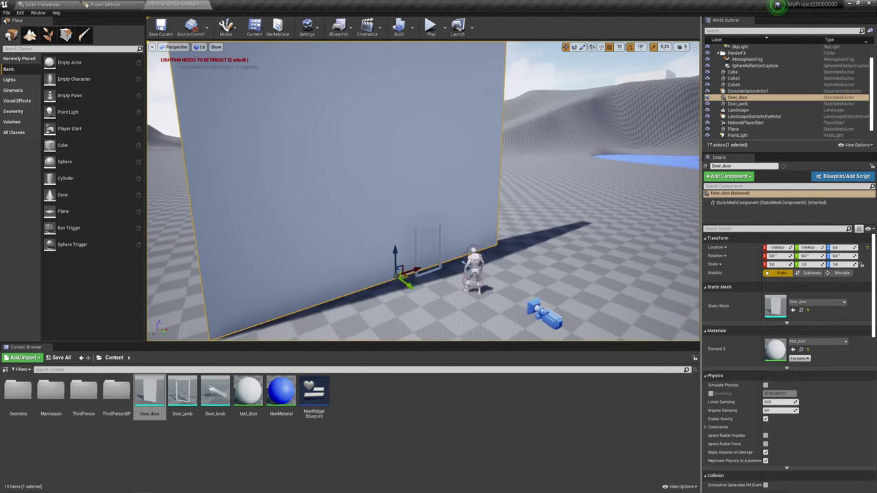
right_drag(479, 192, 526, 188)
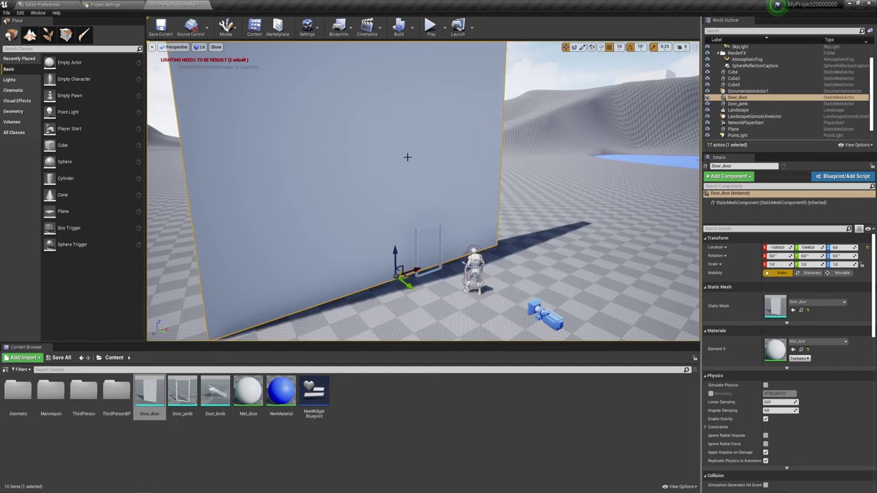
key(Delete)
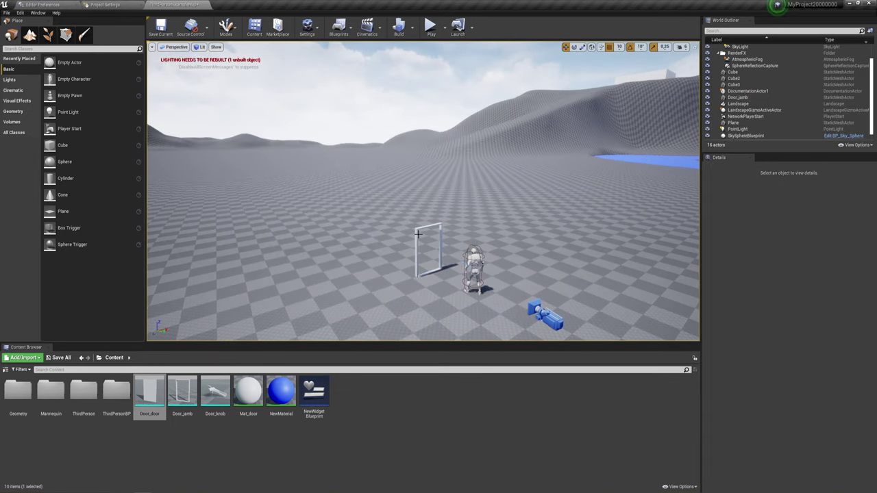
click(416, 234)
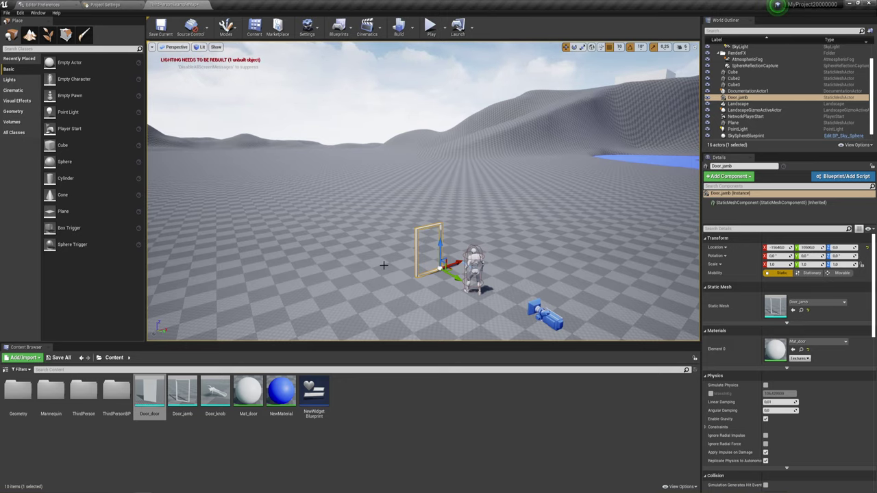
Step: Frame the door jamb in the viewport and undo then redo the door's deletion
right_drag(432, 240, 432, 240)
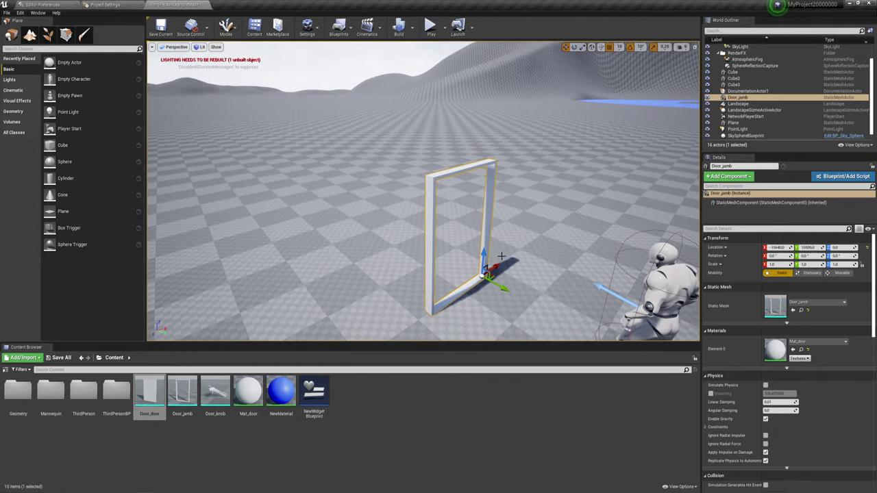
right_drag(501, 257, 501, 256)
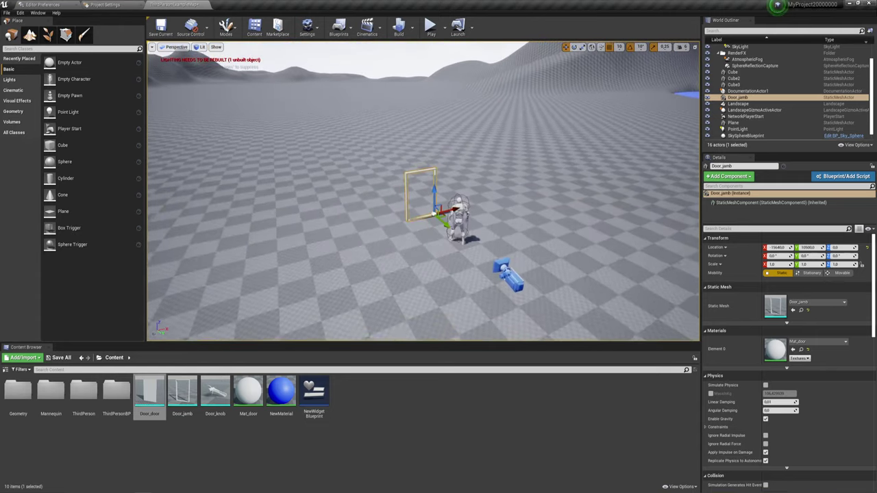
key(f)
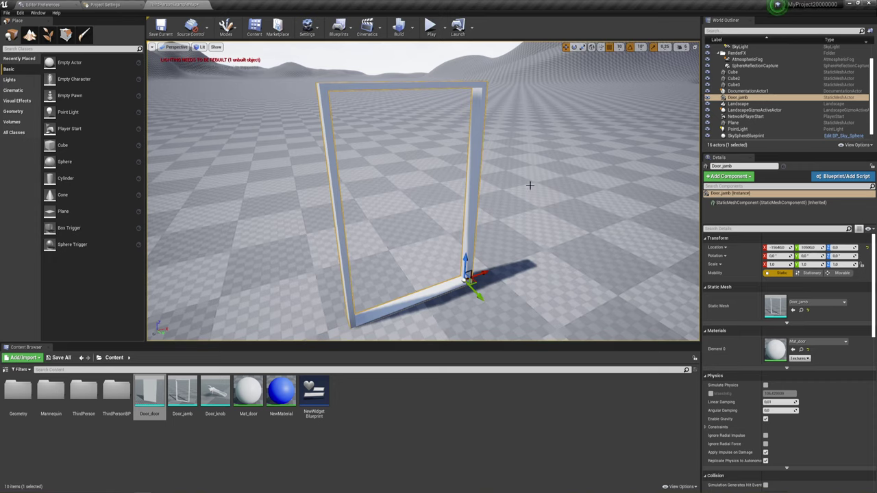
key(ctrl+z)
key(ctrl+y)
mouse_move(483, 221)
right_down()
mouse_move(425, 233)
mouse_move(432, 226)
right_up()
Step: Lower the viewport camera speed from 6 to 4 and inspect the jamb from several sides
click(683, 47)
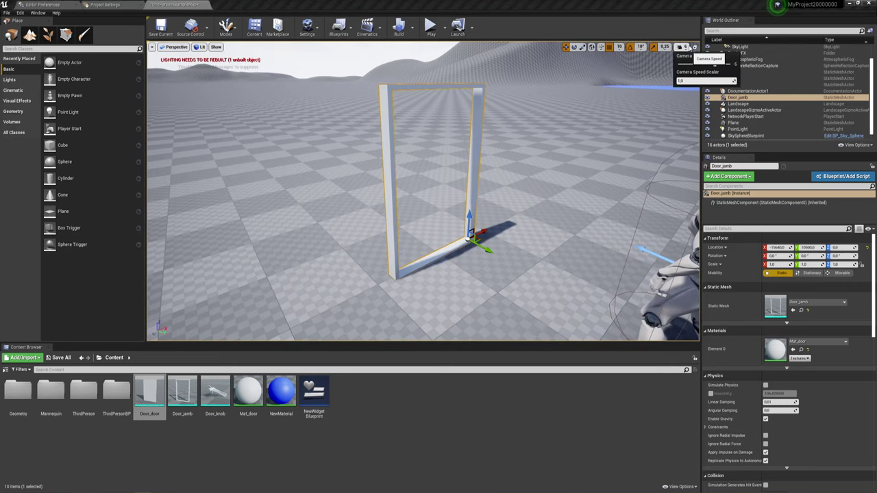
drag(714, 63, 700, 65)
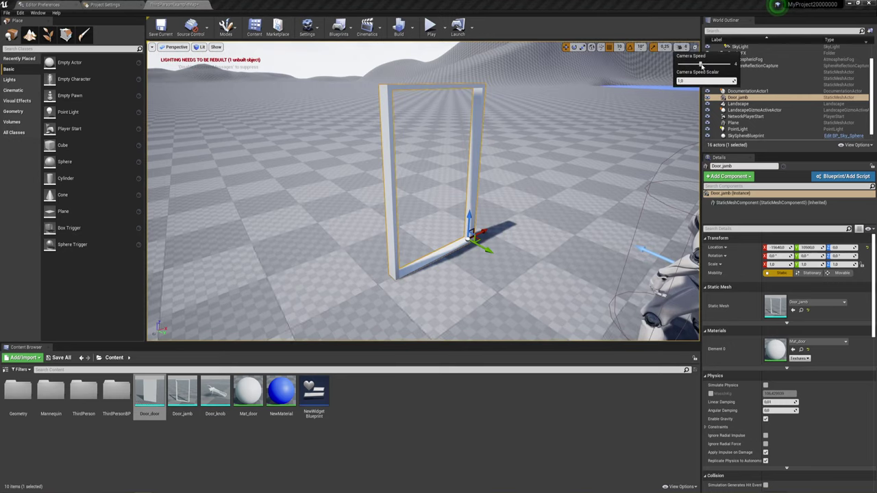
right_drag(425, 206, 421, 205)
right_drag(529, 206, 529, 171)
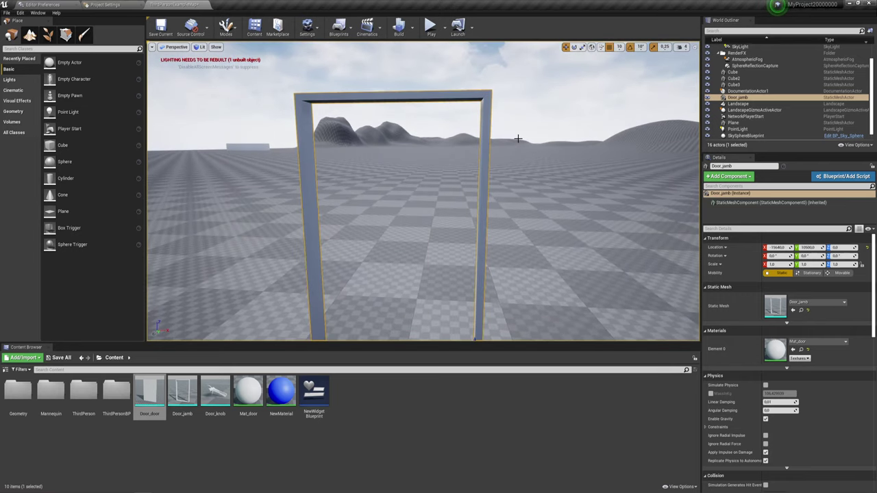
right_drag(423, 192, 397, 192)
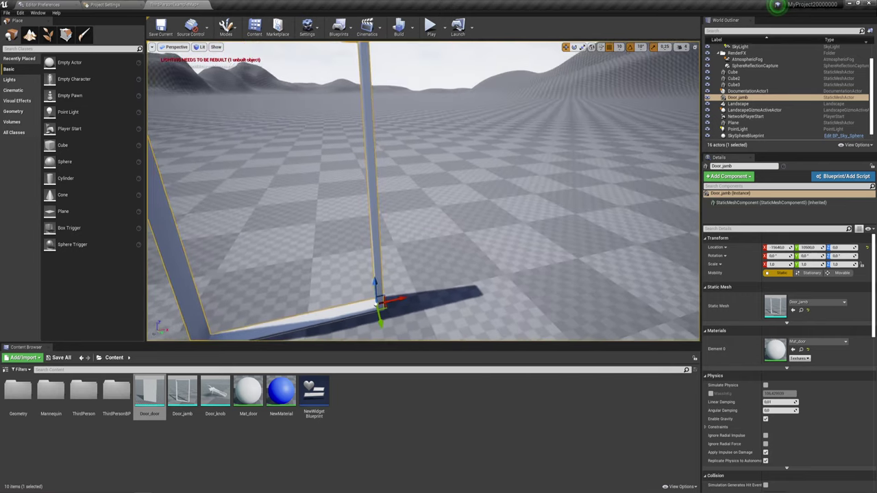
scroll(493, 145, up, 5)
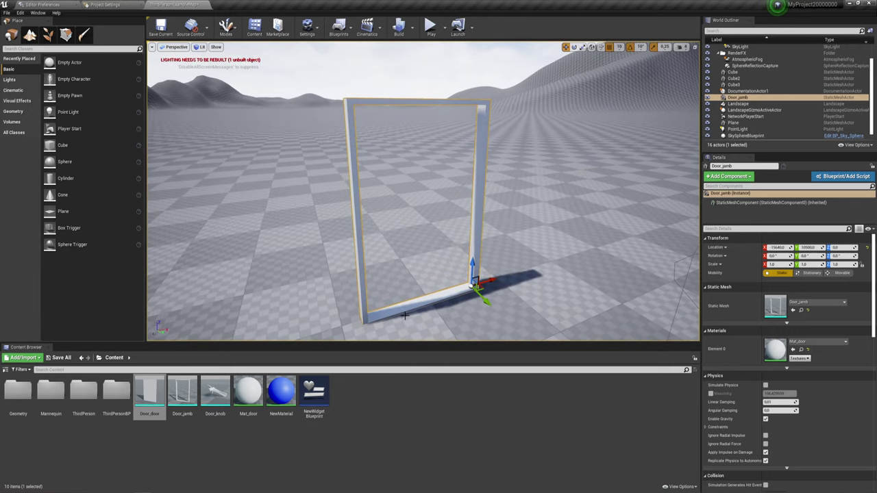
right_drag(423, 192, 423, 233)
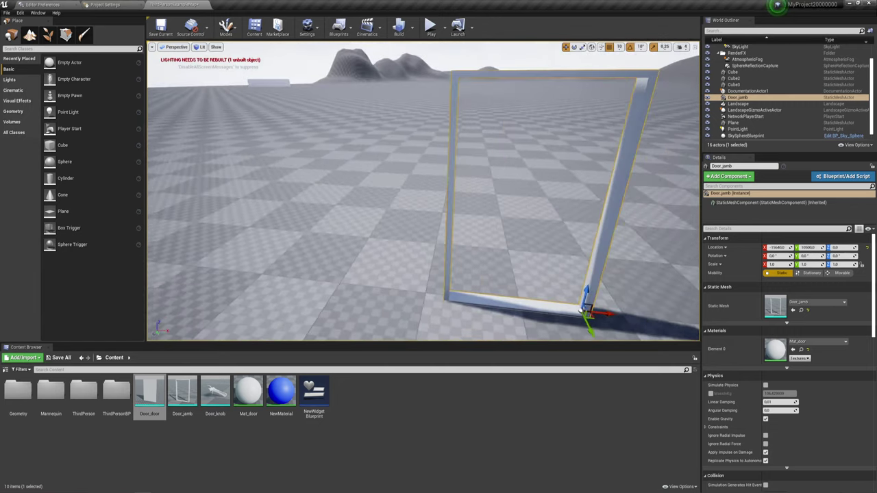
right_drag(423, 192, 422, 191)
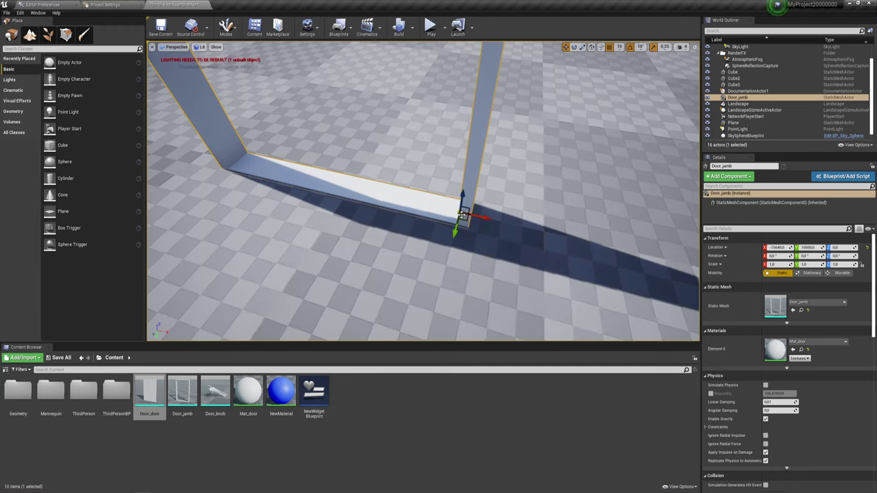
right_drag(472, 215, 472, 215)
right_drag(488, 248, 489, 247)
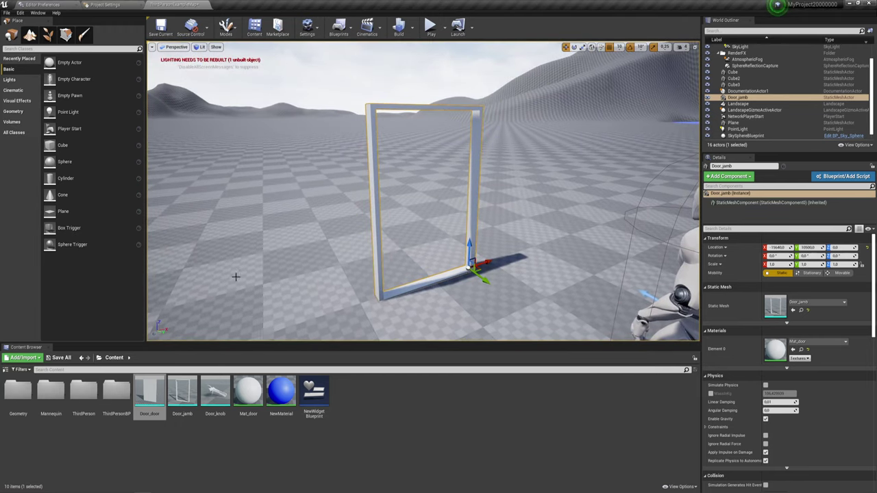
Step: Open Door_jamb in the Static Mesh Editor, show its pivot, and inspect the post's base
double_click(186, 390)
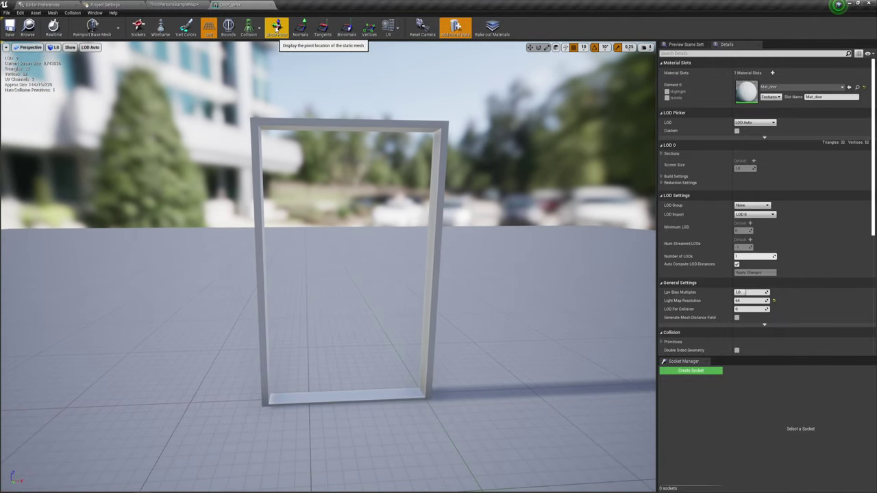
click(277, 27)
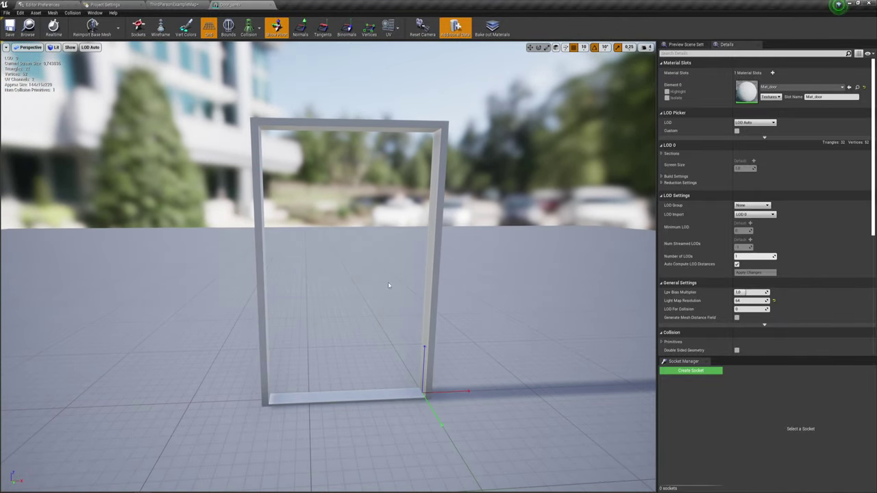
mouse_move(387, 285)
mouse_down()
mouse_move(342, 261)
mouse_move(322, 226)
mouse_up()
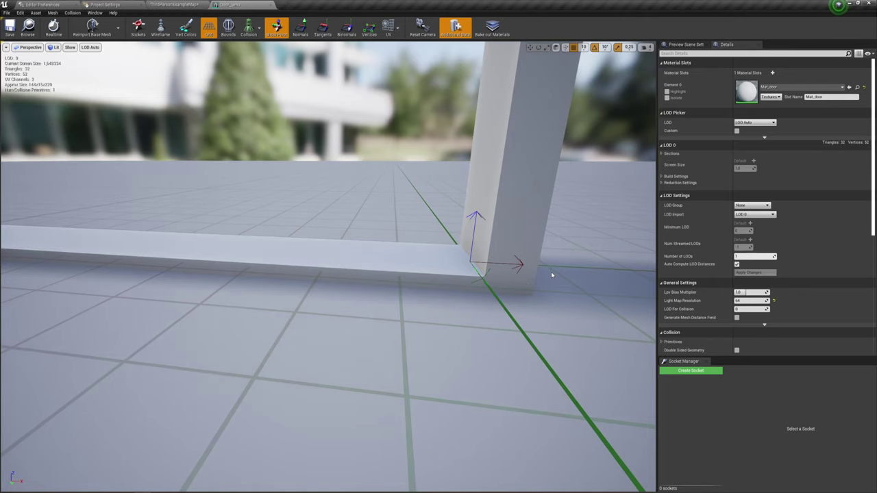
right_drag(550, 274, 551, 301)
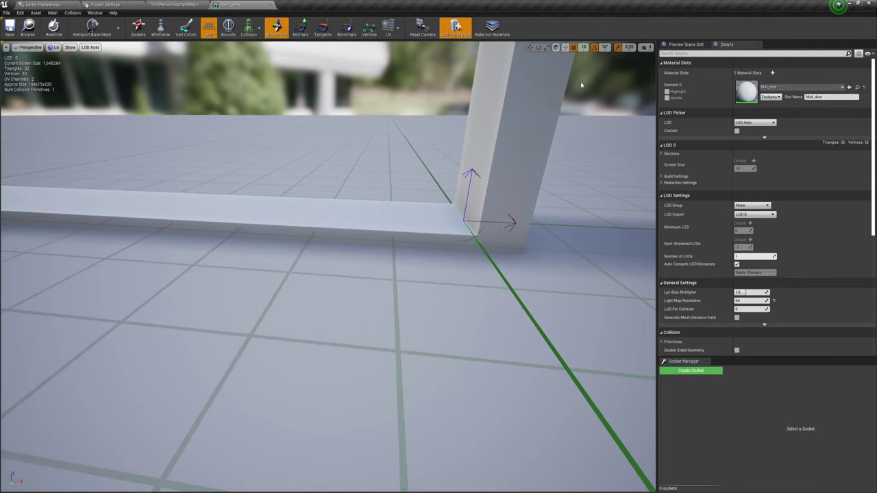
click(646, 48)
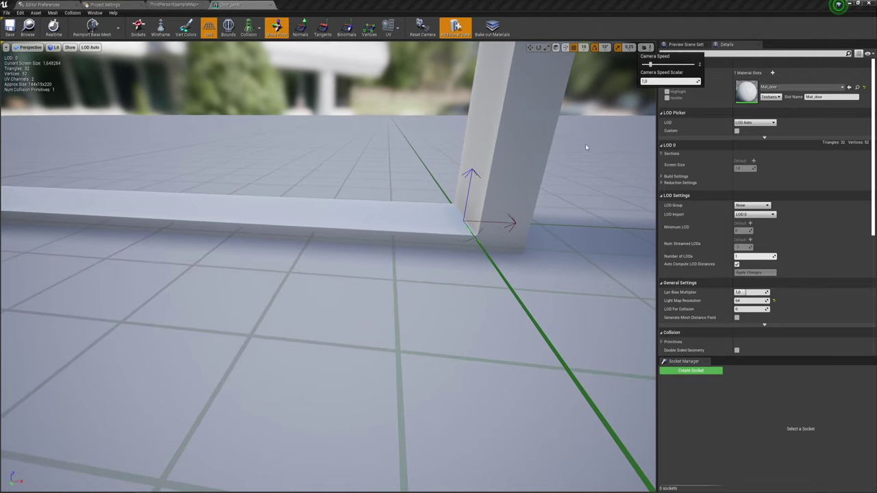
right_drag(586, 147, 620, 146)
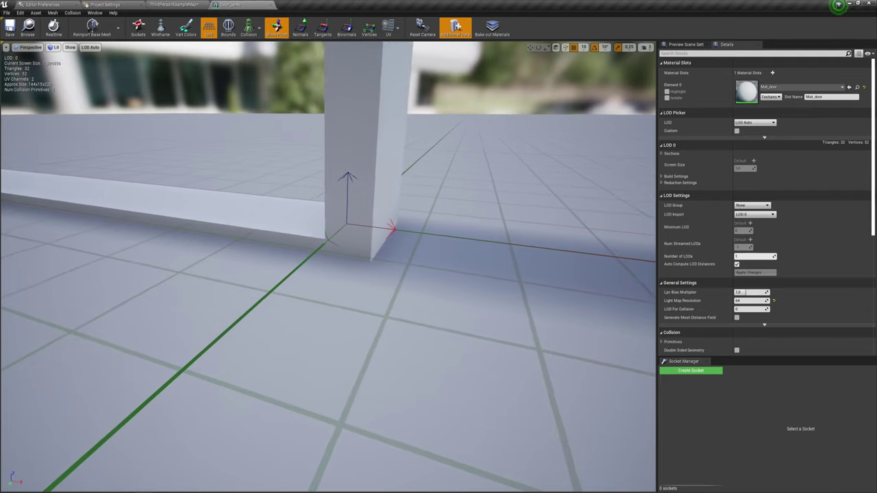
right_drag(397, 198, 389, 197)
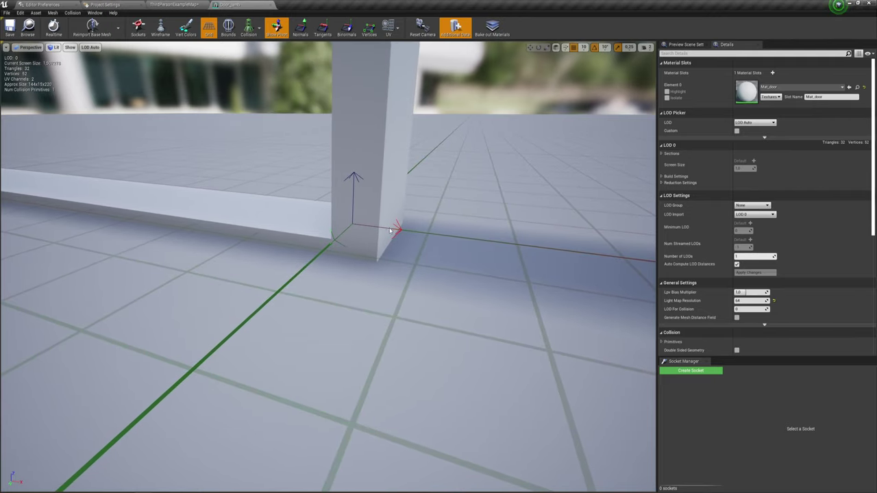
Step: Scroll the Details panel to Import Settings and expand the import Transform options
scroll(694, 275, down, 5)
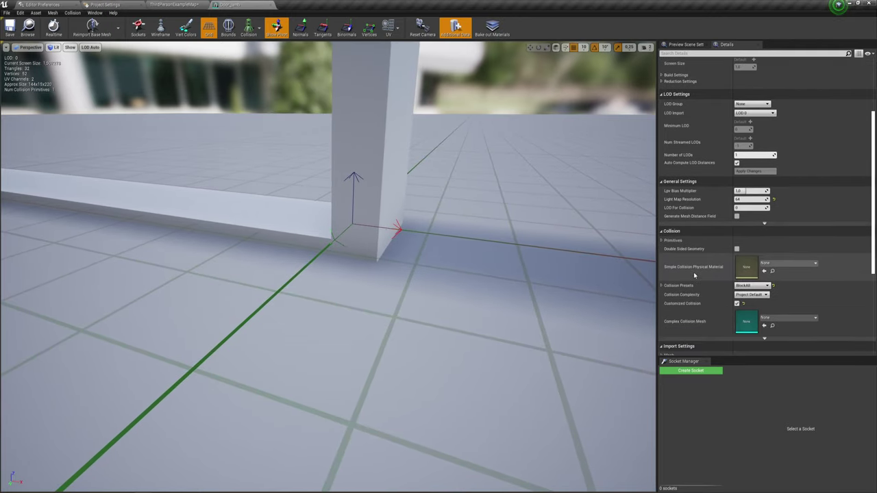
scroll(694, 275, down, 5)
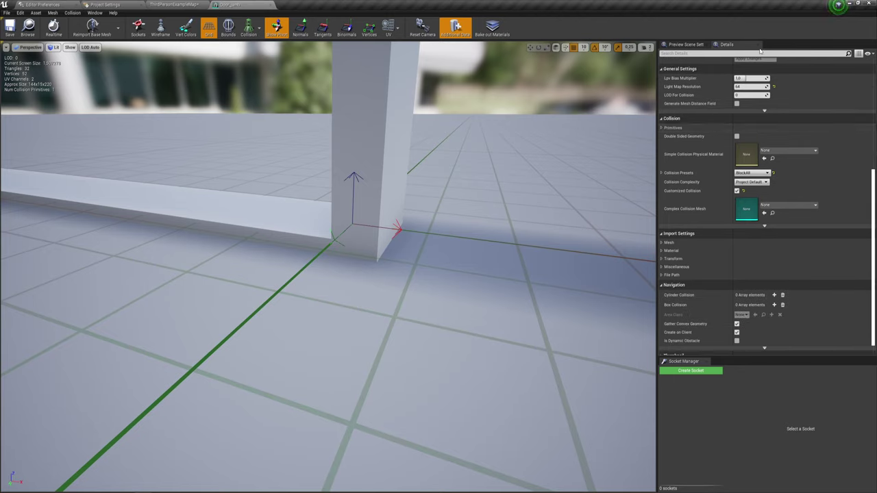
scroll(698, 161, down, 1)
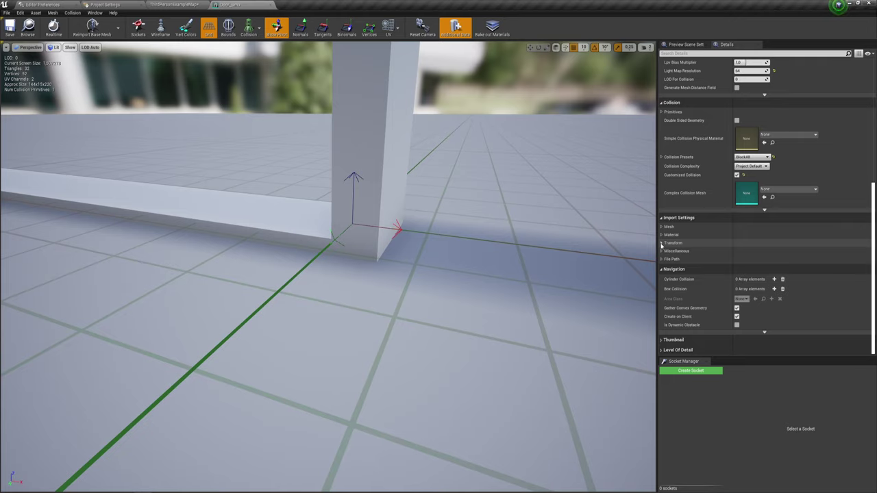
click(661, 244)
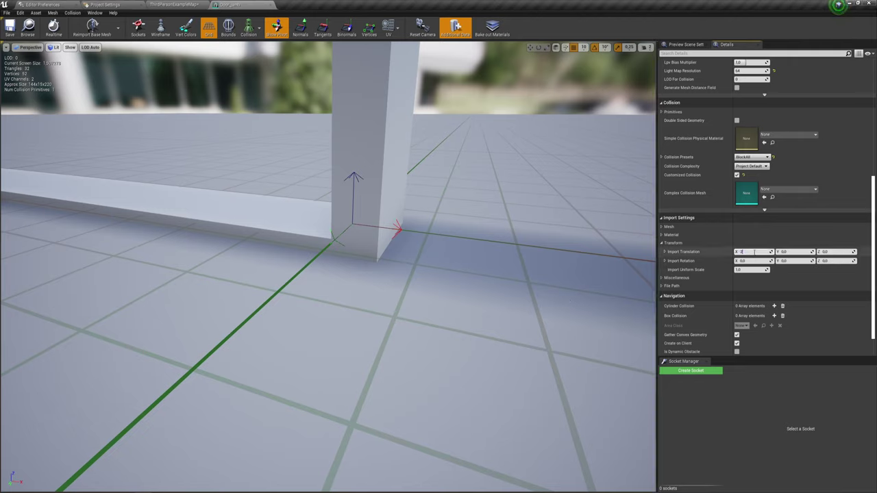
Step: Reimport the jamb with Import Translation X at 2, then at -4, checking the pivot each time
key(Return)
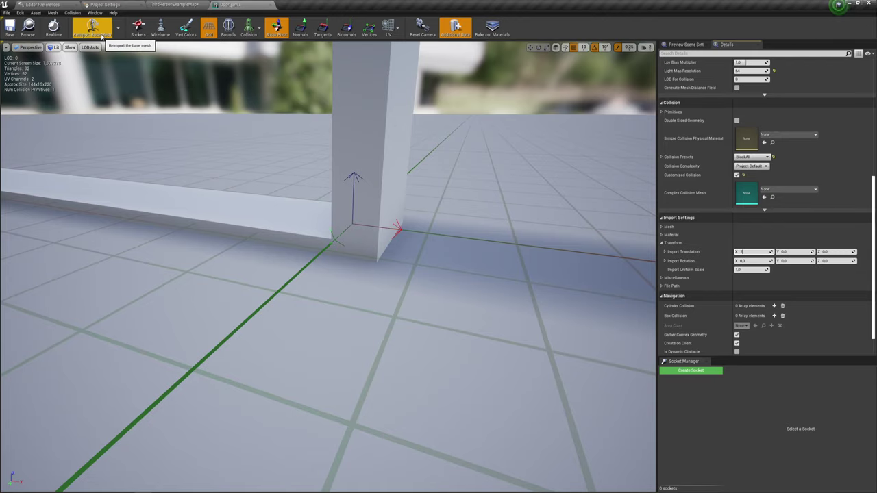
click(101, 35)
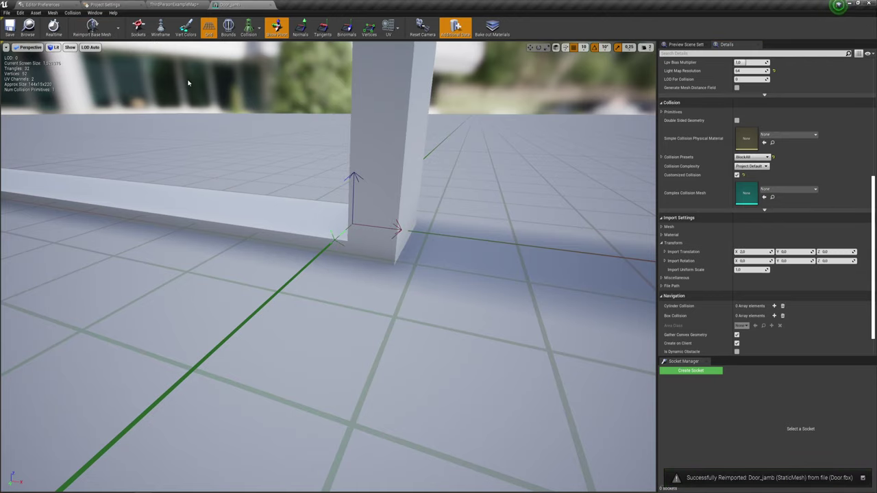
drag(188, 83, 148, 85)
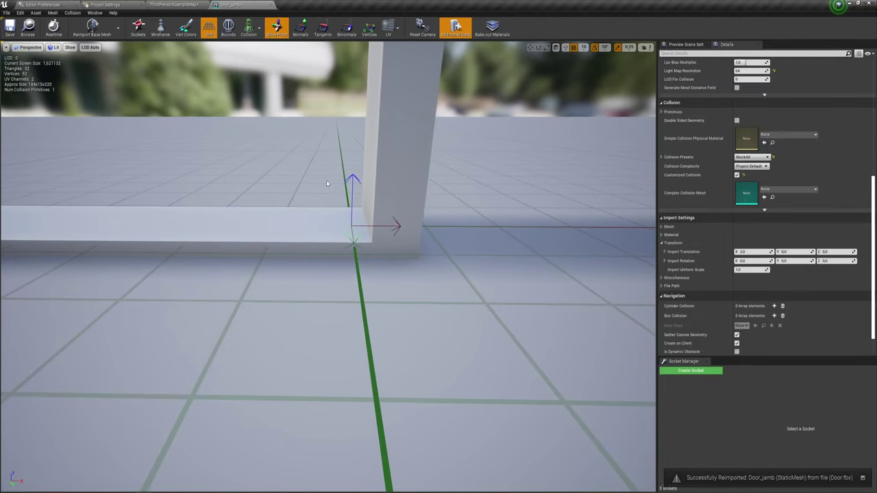
click(750, 252)
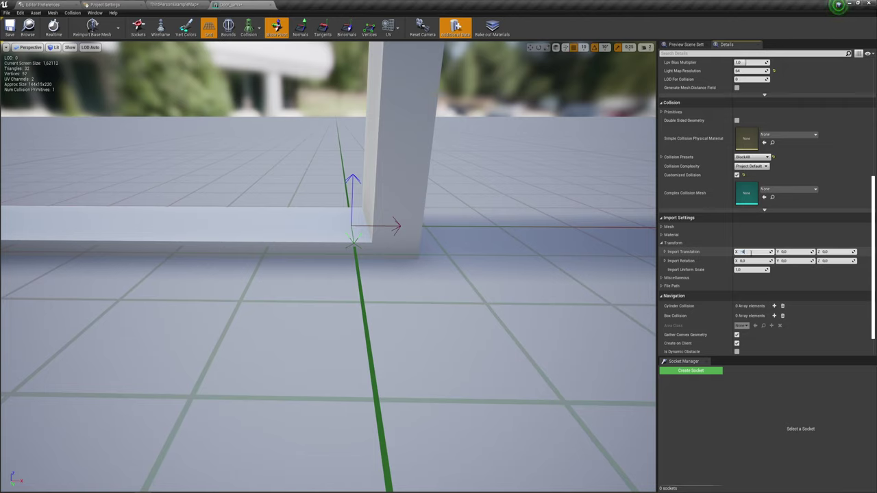
key(Return)
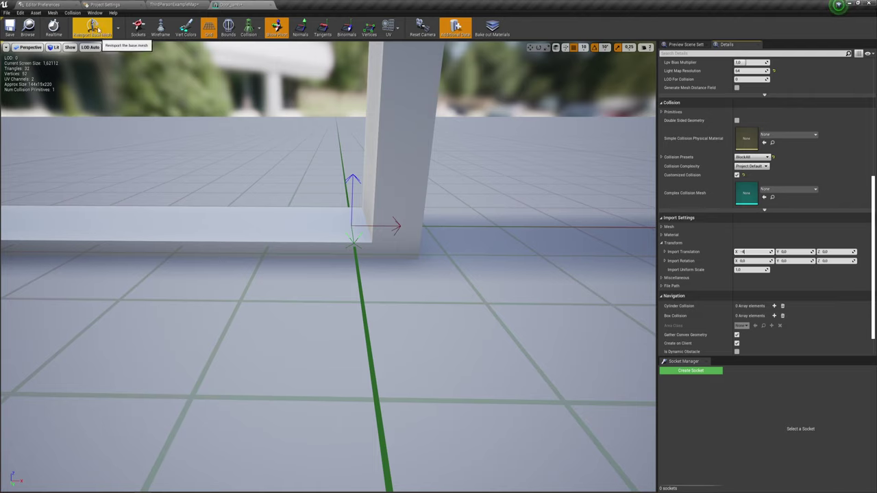
click(101, 31)
mouse_move(329, 274)
mouse_down()
mouse_move(295, 267)
mouse_move(658, 244)
mouse_up()
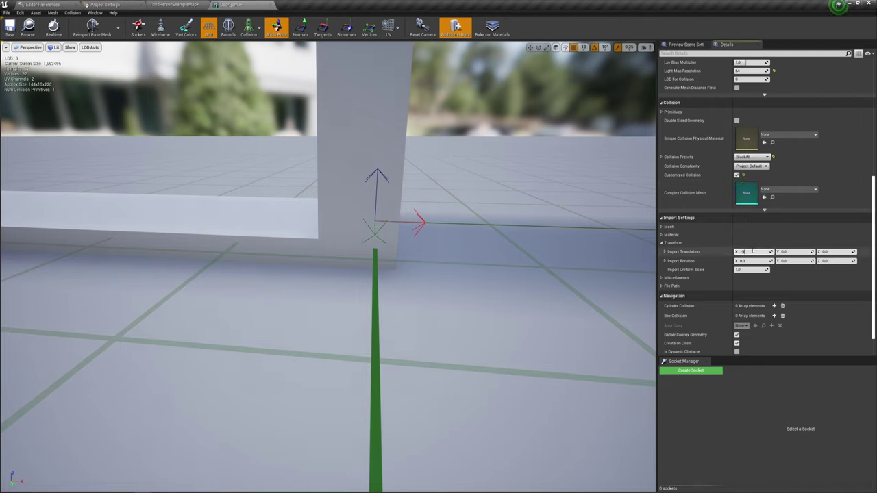
Step: Try Import Translation X values -5 and -6, then reimport at -5.5 and inspect the post
key(Return)
click(74, 29)
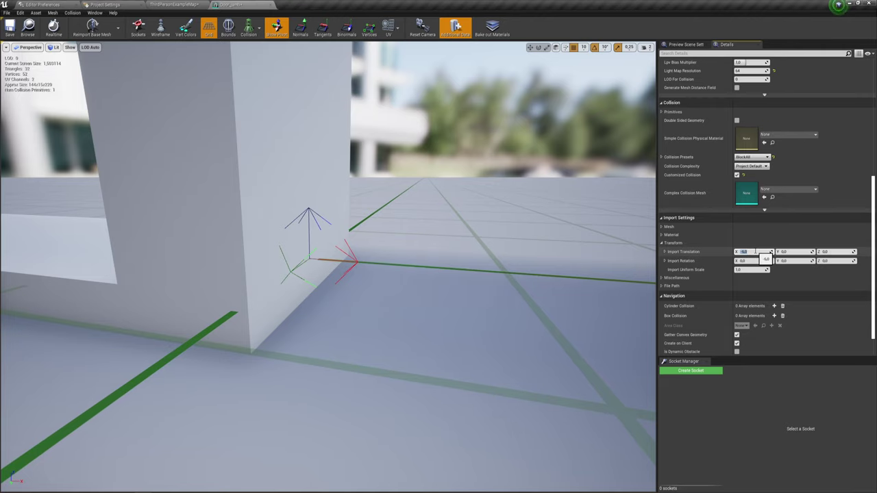
key(Return)
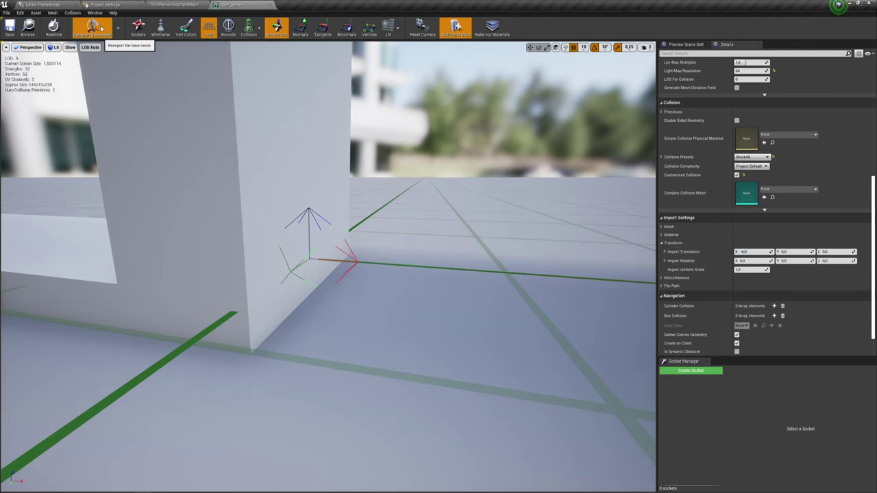
click(100, 28)
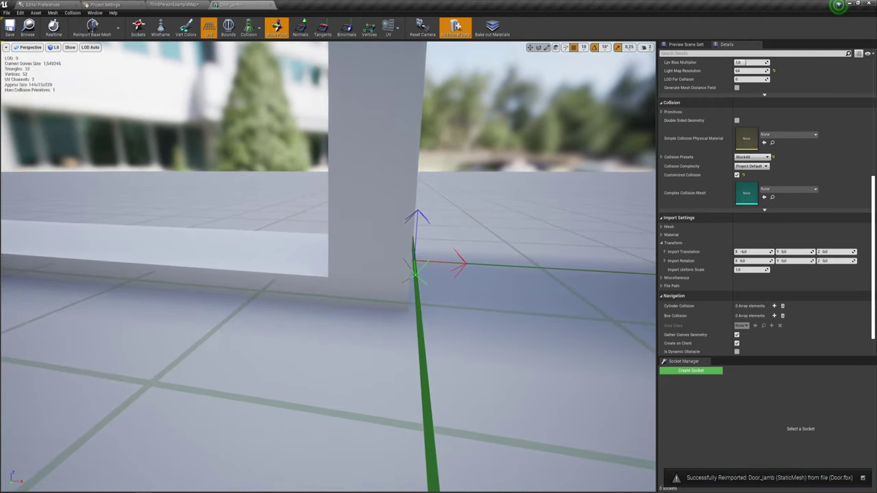
drag(298, 268, 298, 268)
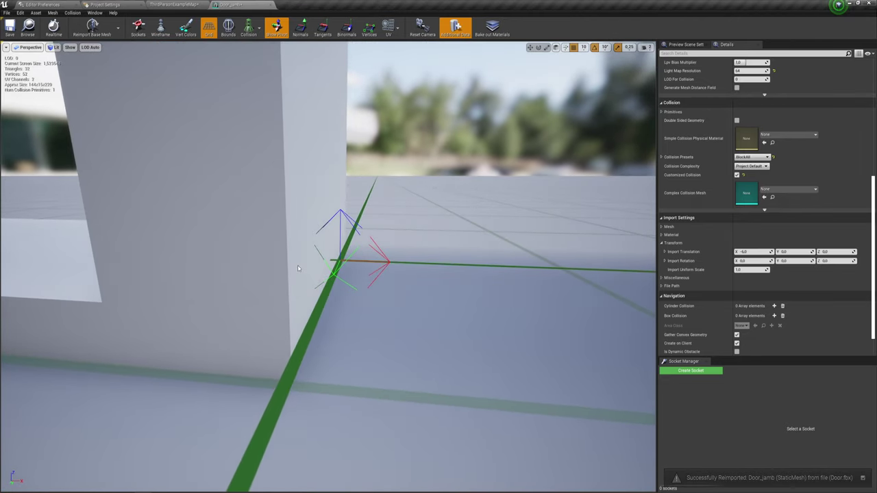
click(752, 252)
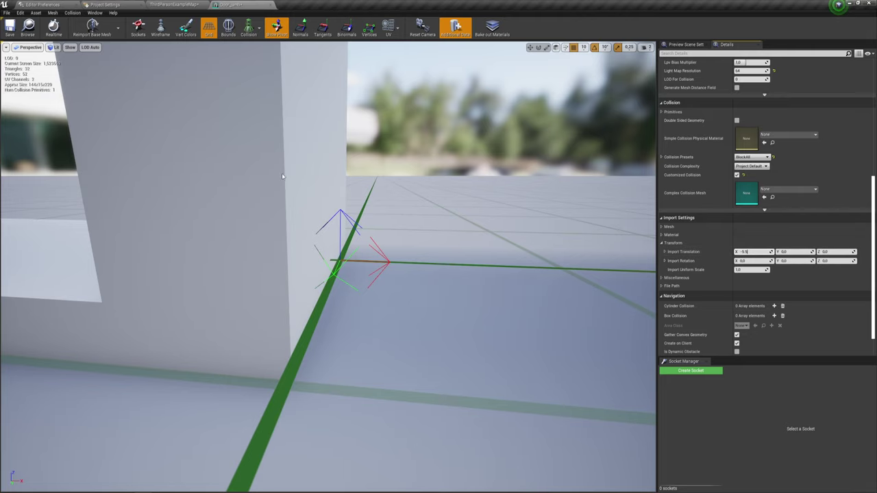
click(92, 27)
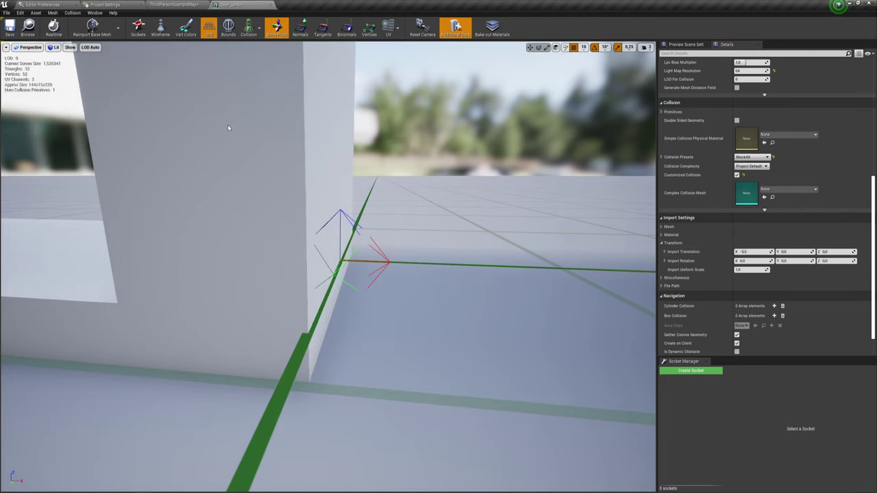
drag(329, 274, 370, 274)
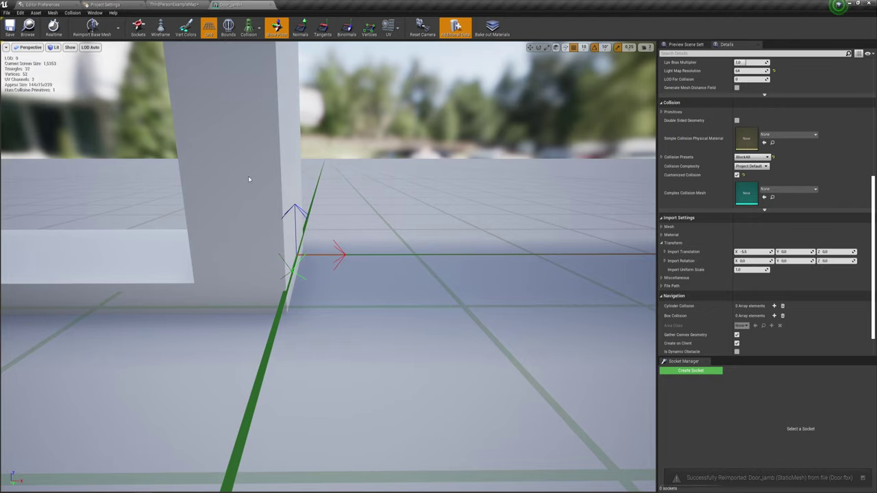
drag(361, 253, 322, 260)
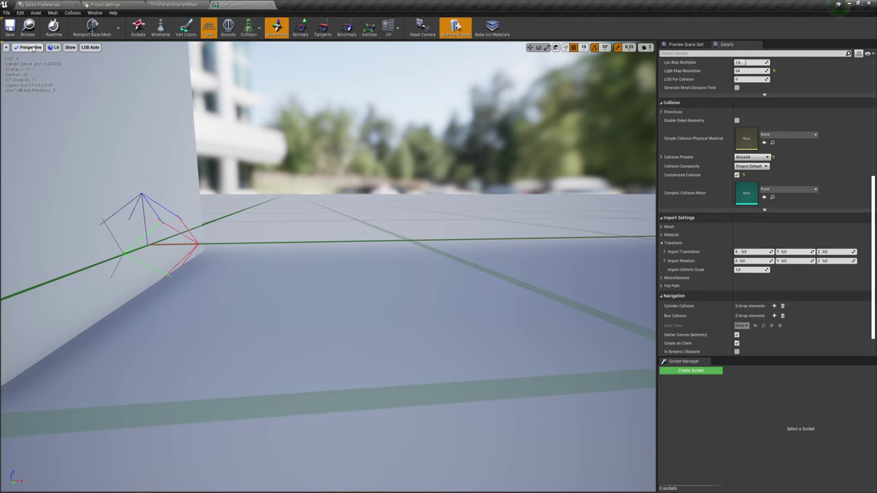
Step: Check the pivot in the Left orthographic view, then return to Perspective and view the post closely
click(29, 48)
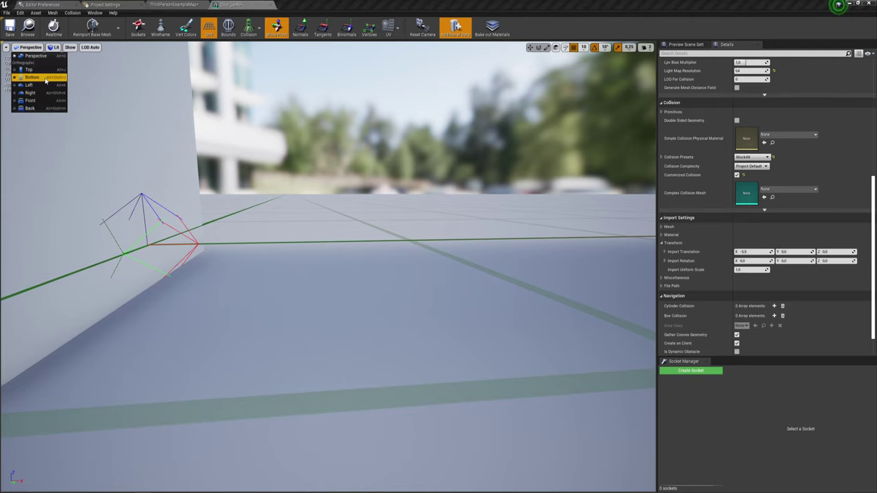
click(31, 85)
scroll(295, 263, down, 3)
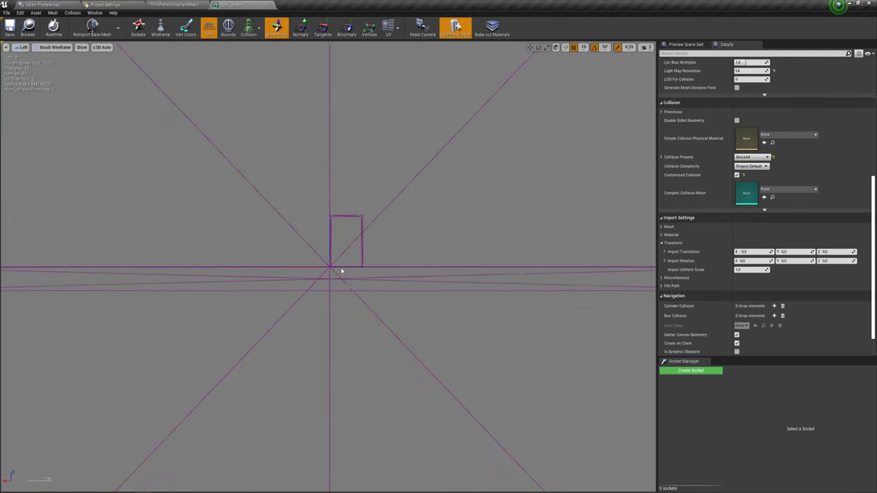
scroll(311, 263, up, 5)
scroll(311, 262, up, 5)
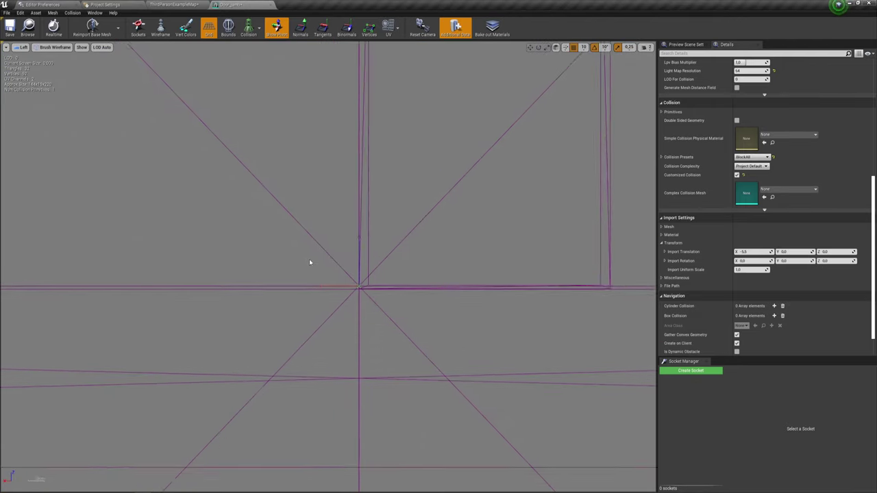
scroll(396, 284, up, 5)
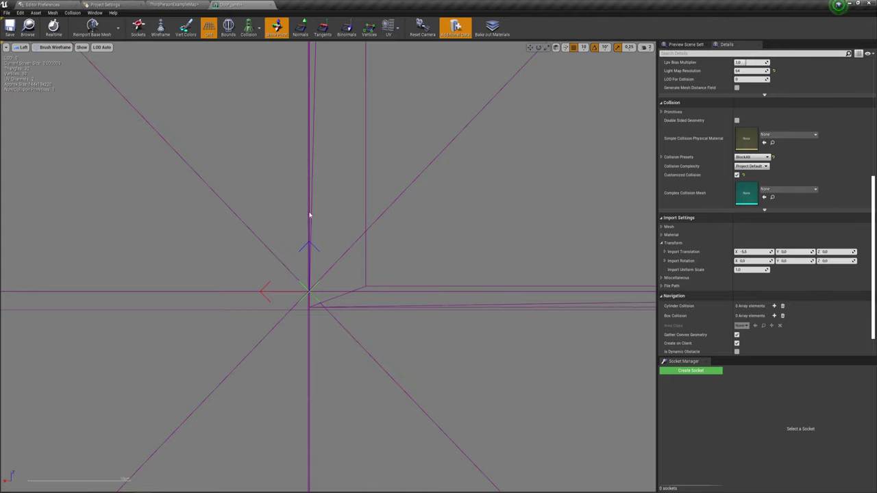
click(23, 46)
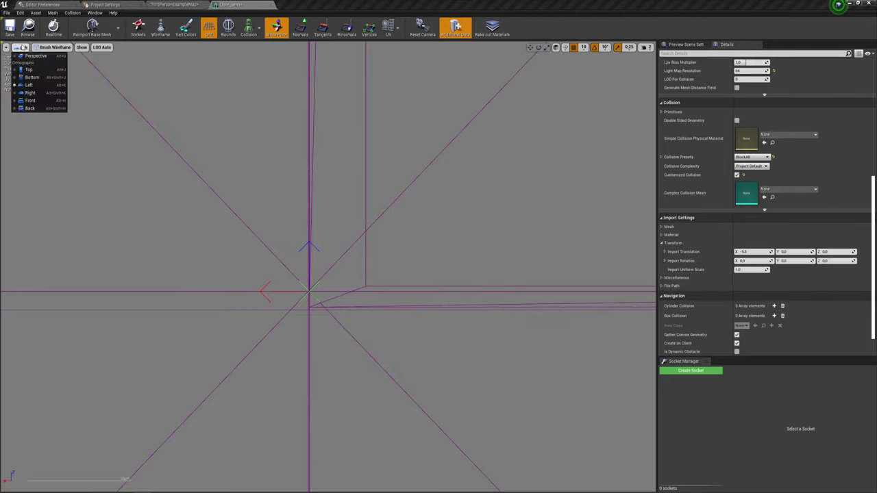
click(30, 57)
right_drag(415, 213, 323, 159)
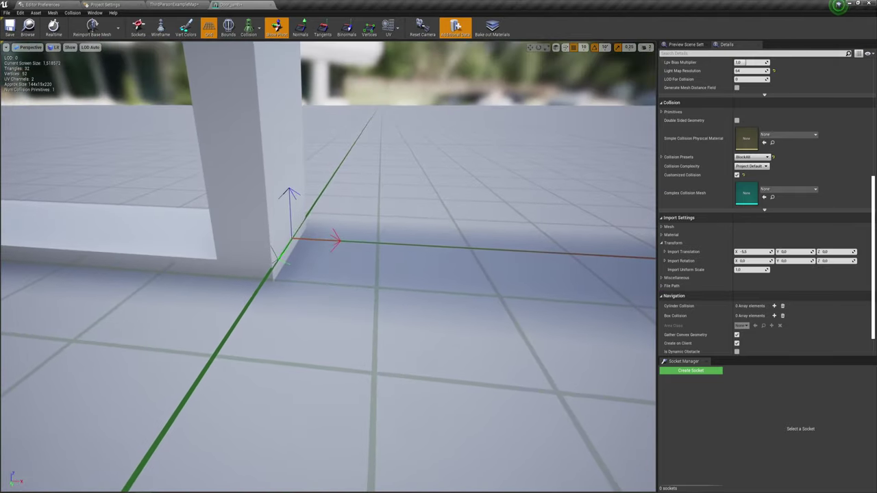
scroll(324, 158, up, 1)
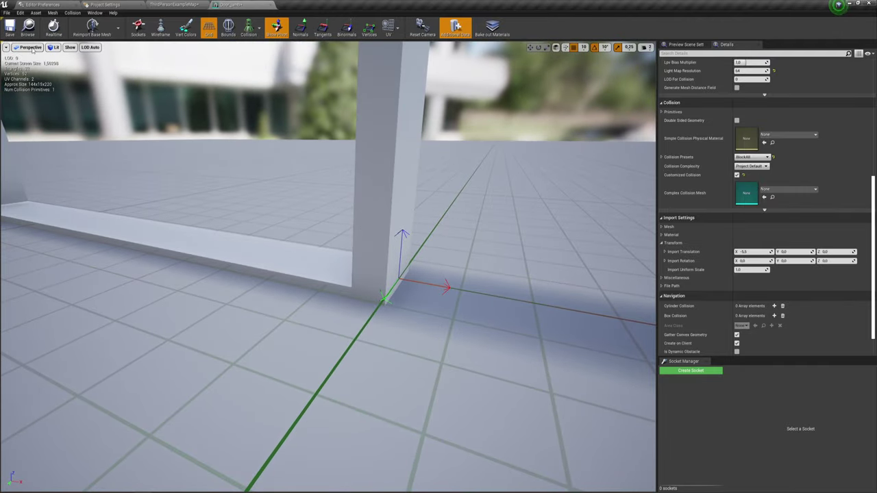
right_drag(457, 220, 411, 218)
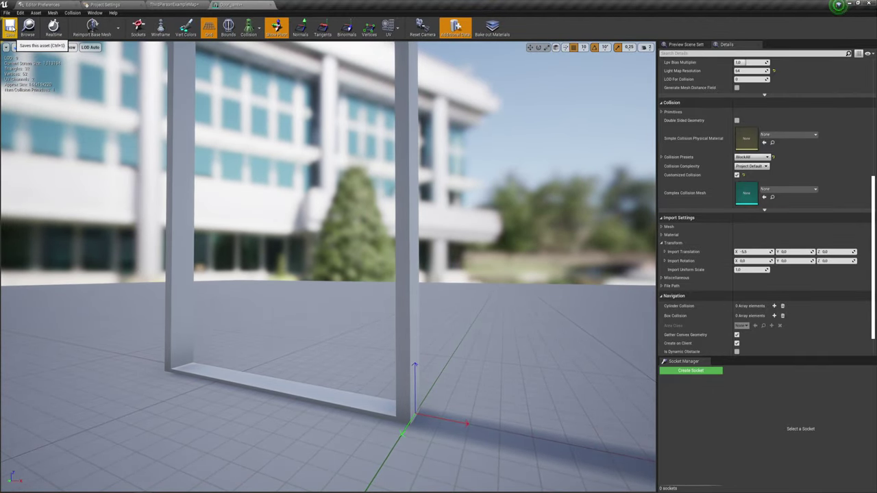
Step: Close the Door_jamb mesh editor and view the jamb back in the level
click(268, 5)
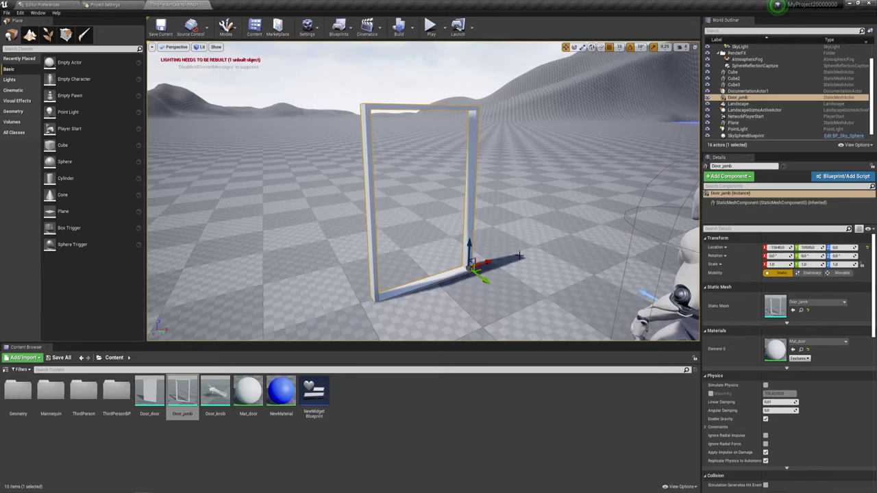
right_drag(423, 192, 423, 205)
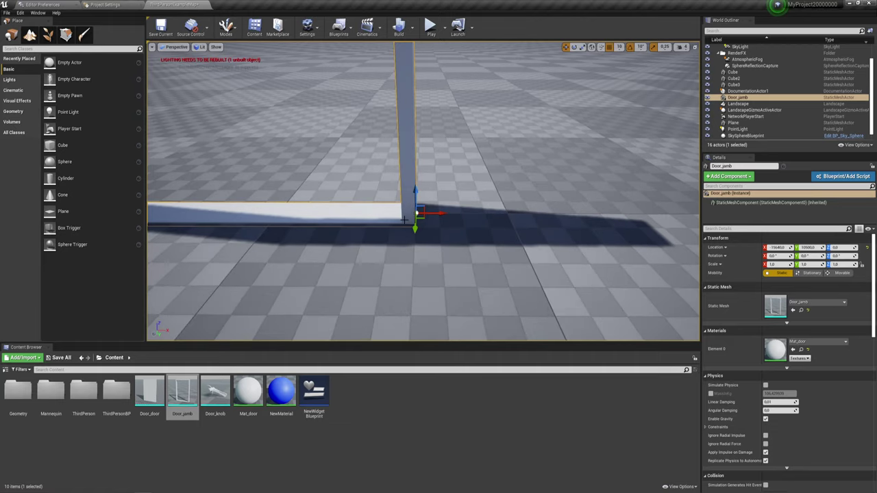
mouse_move(423, 192)
right_down()
mouse_move(424, 219)
mouse_move(417, 212)
right_up()
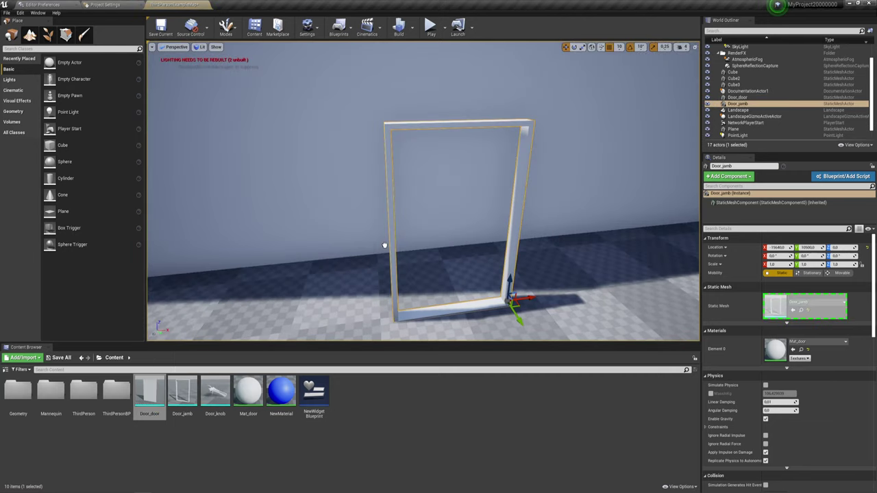
Step: Place the Door_door mesh into the level and open it in the Static Mesh Editor
drag(146, 394, 380, 247)
right_drag(381, 246, 381, 226)
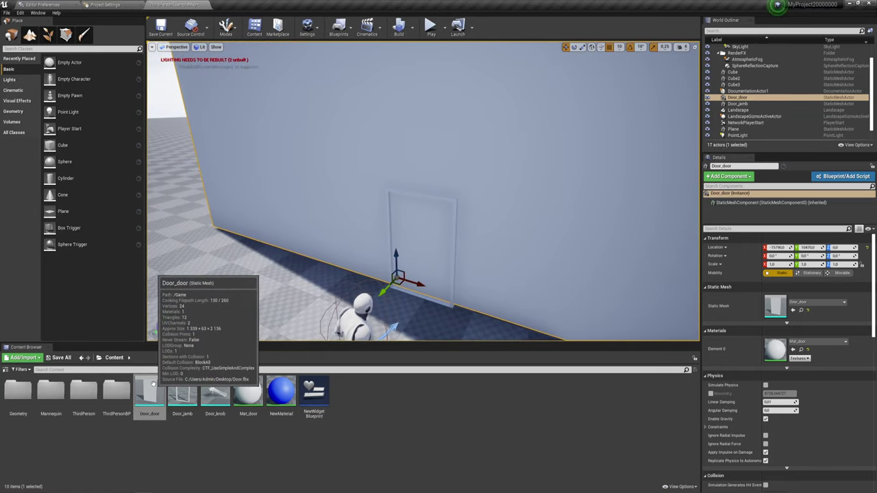
double_click(151, 387)
Step: Set the Door_door's Import Uniform Scale to 0.1 in Import Settings
scroll(701, 298, down, 2)
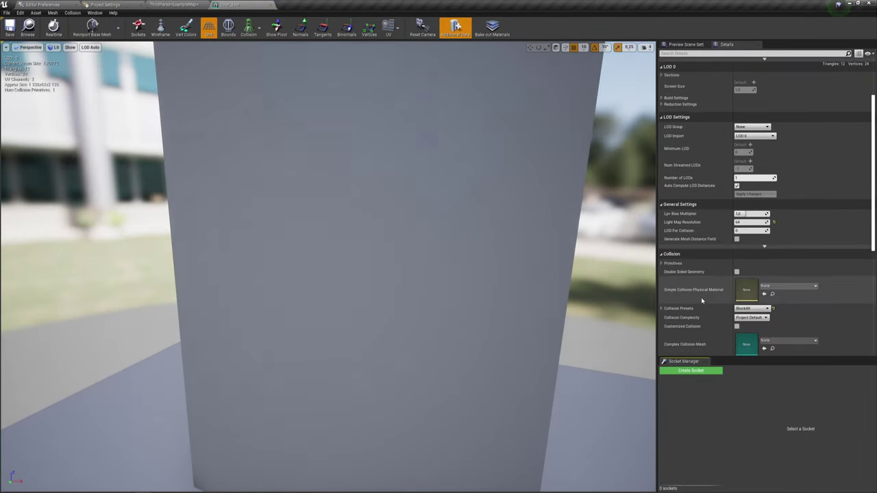
scroll(701, 297, down, 4)
scroll(701, 297, down, 1)
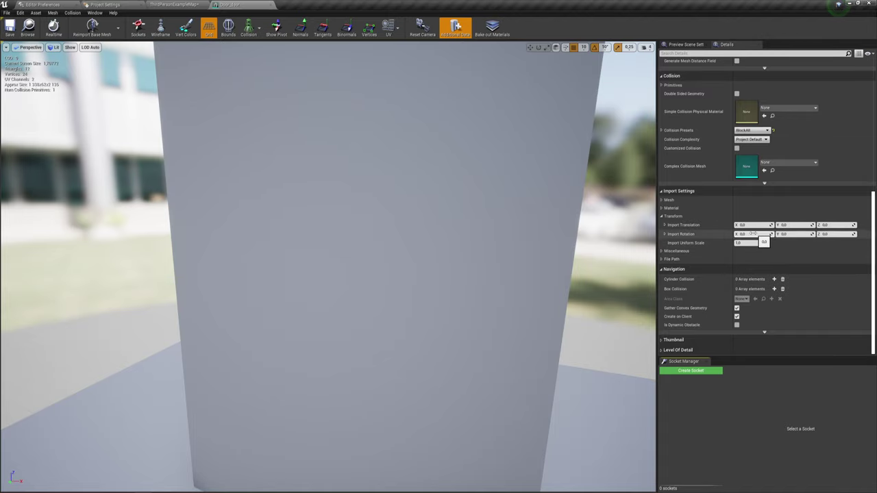
drag(494, 240, 779, 192)
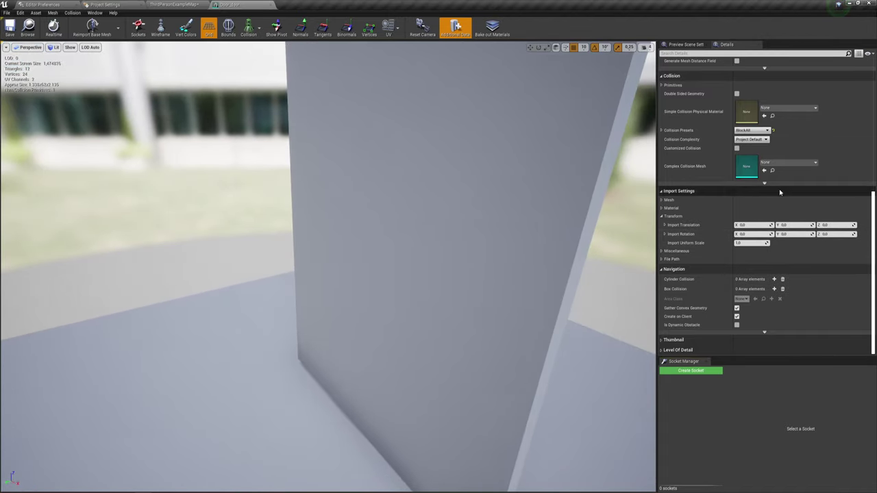
drag(480, 261, 562, 261)
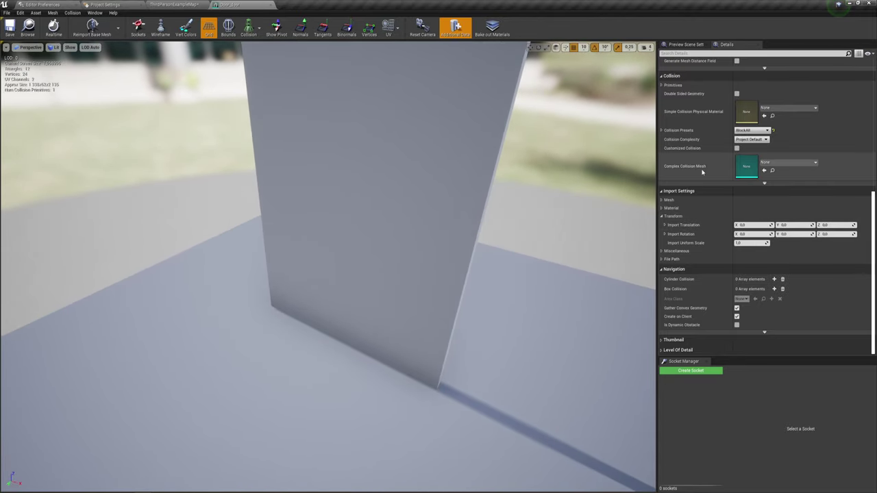
click(747, 243)
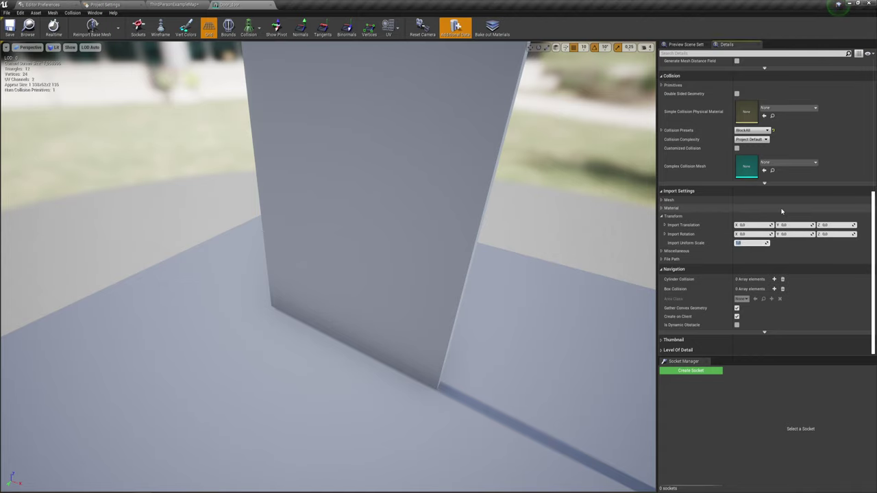
mouse_move(452, 265)
mouse_down()
mouse_move(493, 260)
mouse_move(452, 264)
mouse_up()
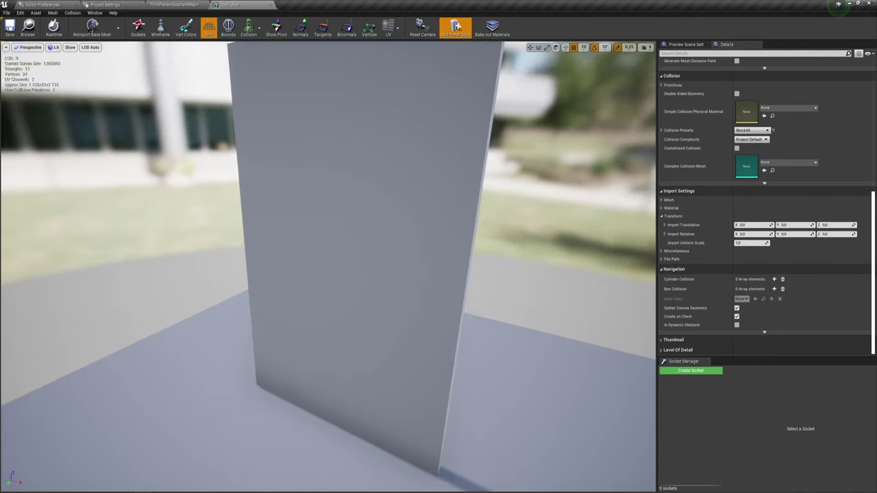
click(753, 244)
text(0.5)
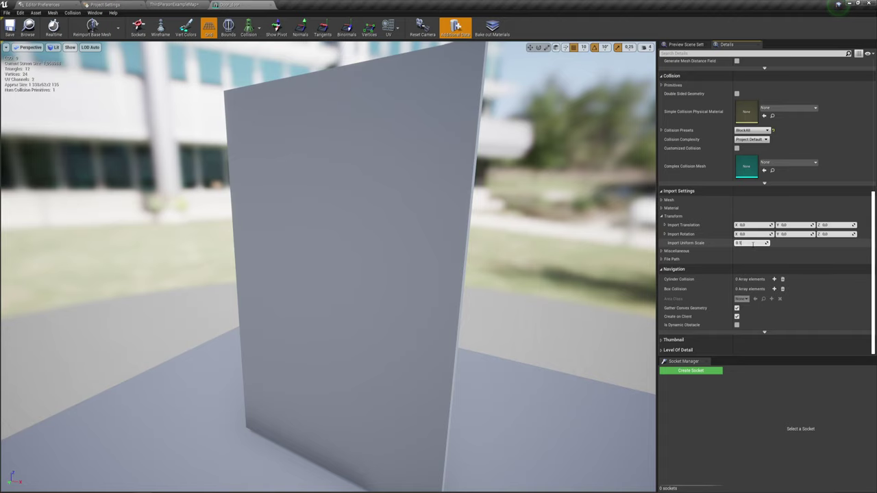
key(Return)
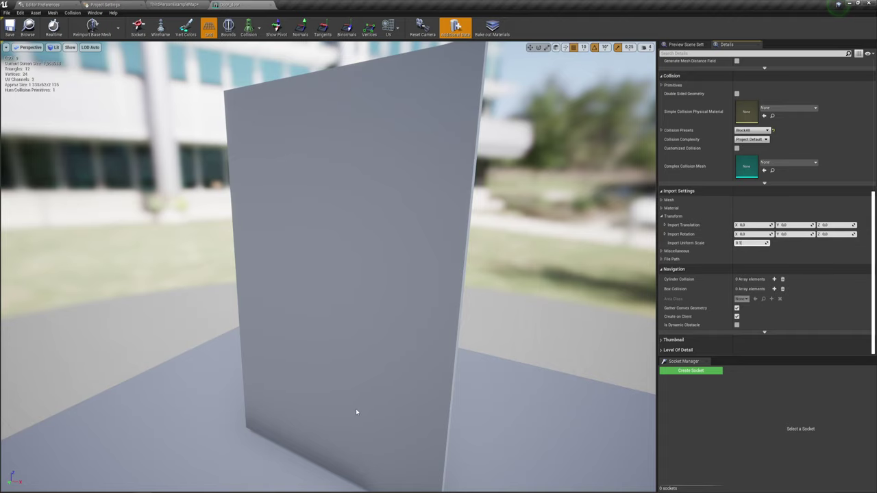
Step: Reimport the door mesh at 0.1 scale and return to the ThirdPersonExampleMap level
drag(402, 347, 438, 343)
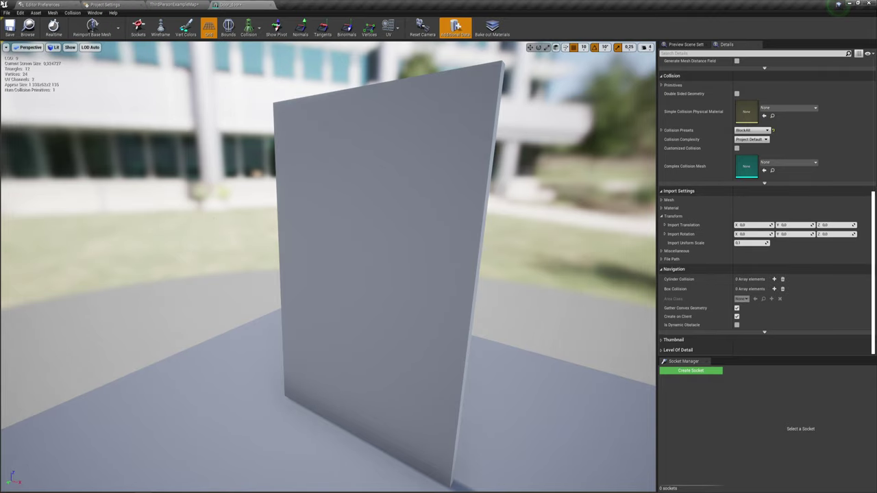
click(92, 27)
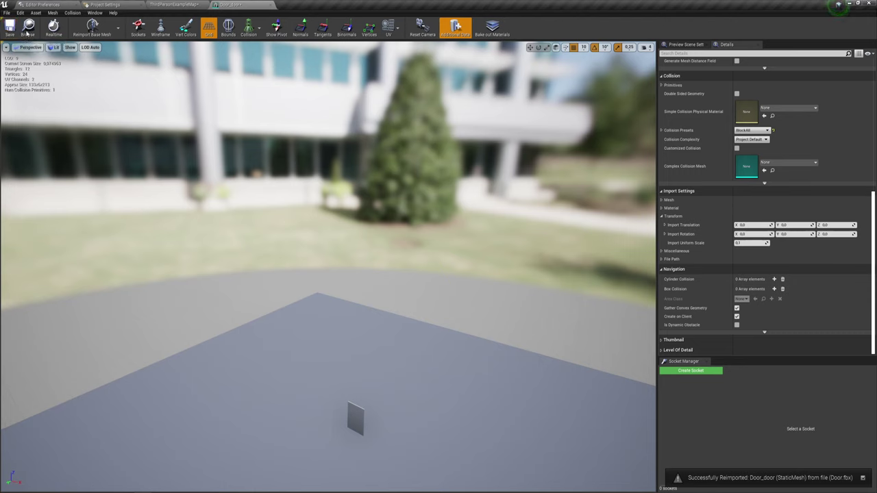
click(194, 6)
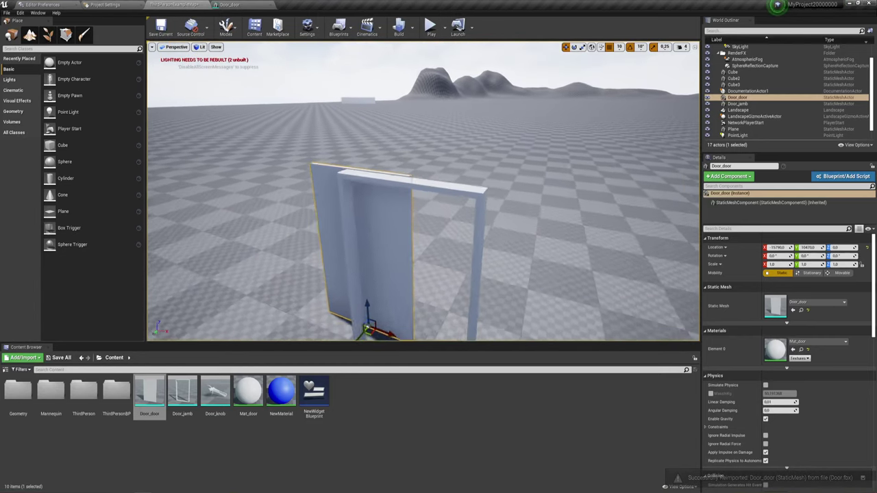
Step: Frame the door up close and undo the accidental Alt-drag duplicate
key(f)
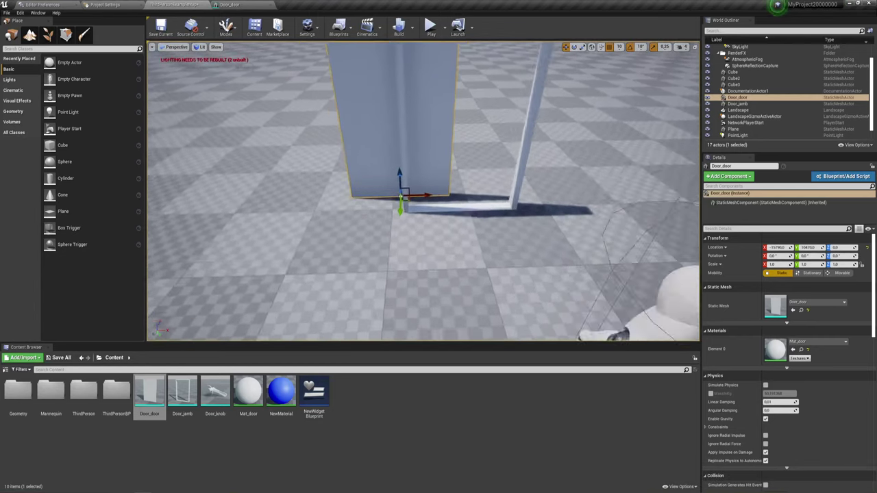
right_drag(424, 192, 395, 212)
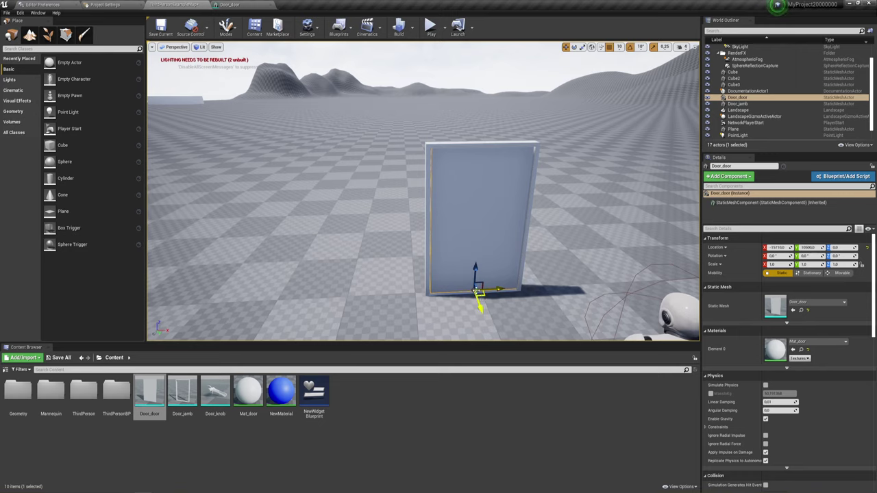
right_drag(475, 294, 494, 286)
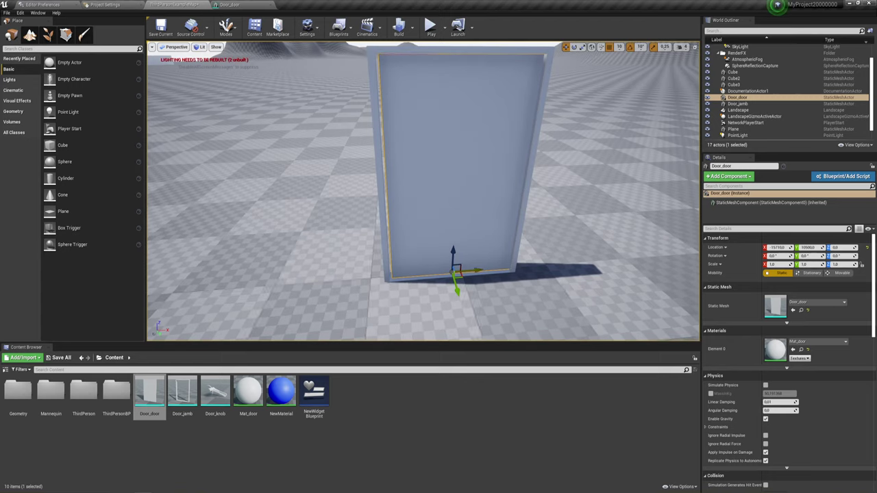
mouse_move(480, 272)
alt+mouse_down()
mouse_move(453, 273)
mouse_move(480, 274)
alt+mouse_up()
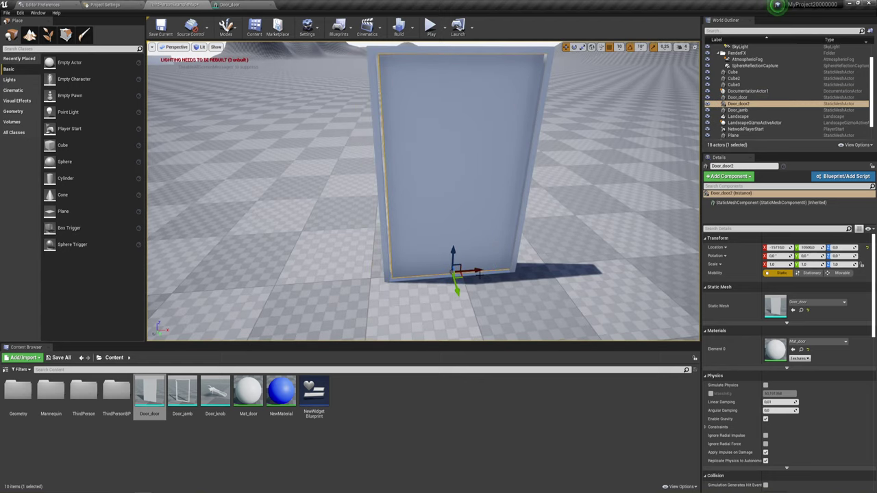
key(ctrl+z)
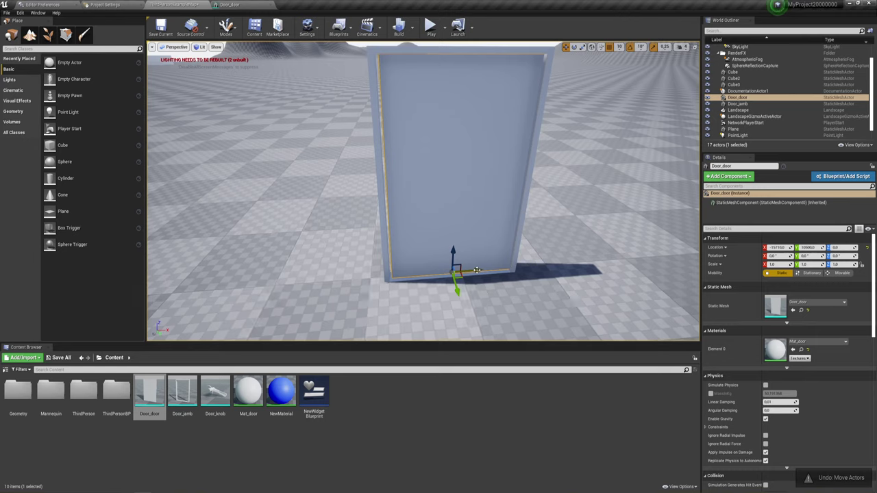
Step: Slide the door left along X until it stands clear of the jamb
shift+drag(479, 273, 439, 272)
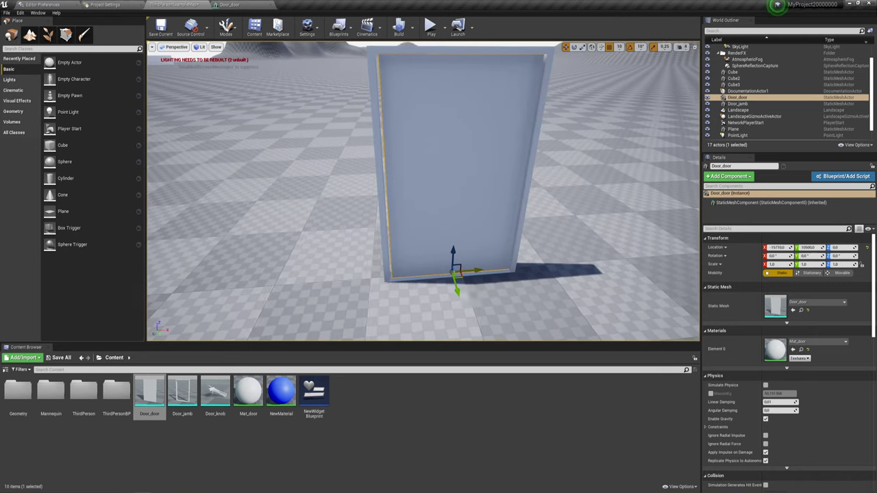
drag(473, 272, 423, 275)
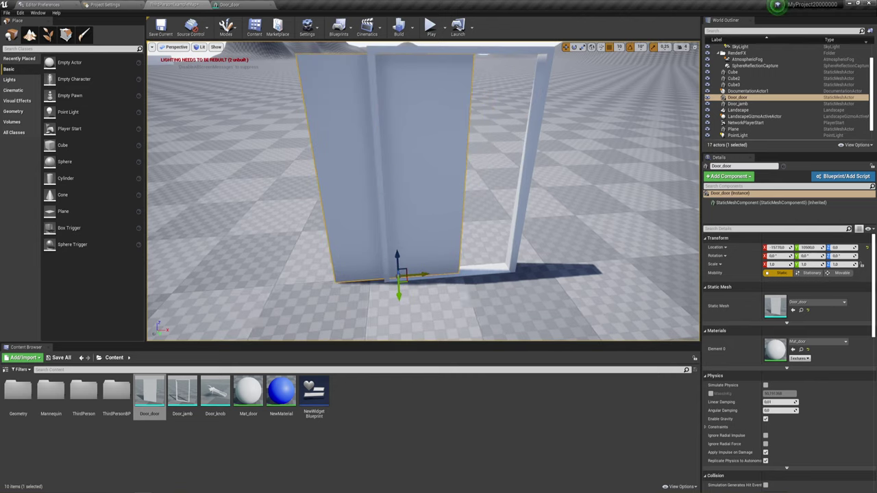
scroll(424, 192, down, 5)
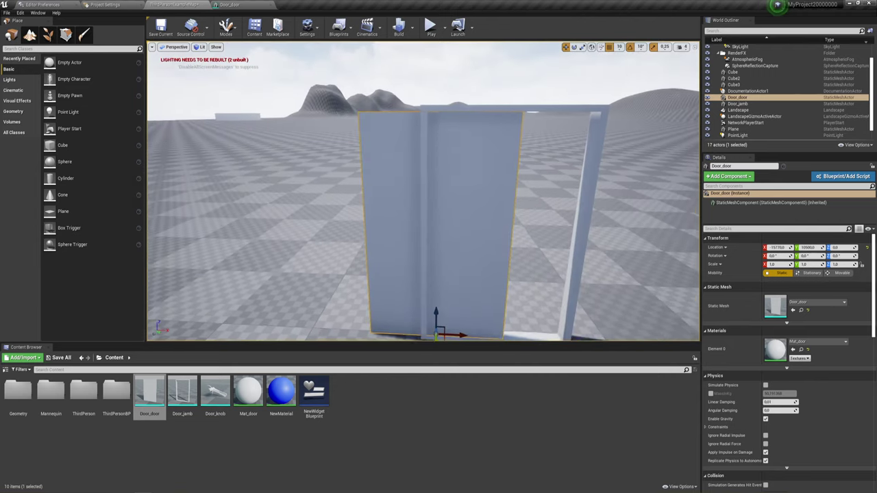
right_drag(424, 192, 466, 185)
mouse_move(476, 229)
right_down()
mouse_move(452, 229)
mouse_move(432, 249)
right_up()
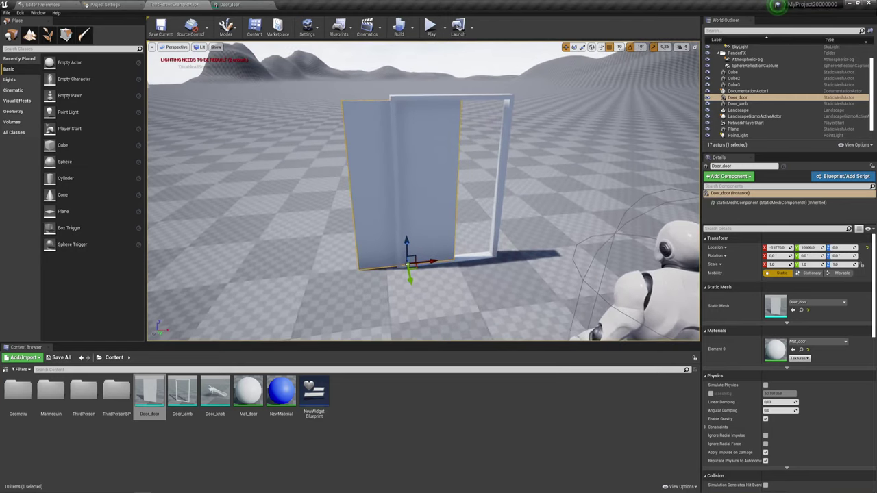
drag(428, 261, 332, 262)
right_drag(332, 262, 332, 263)
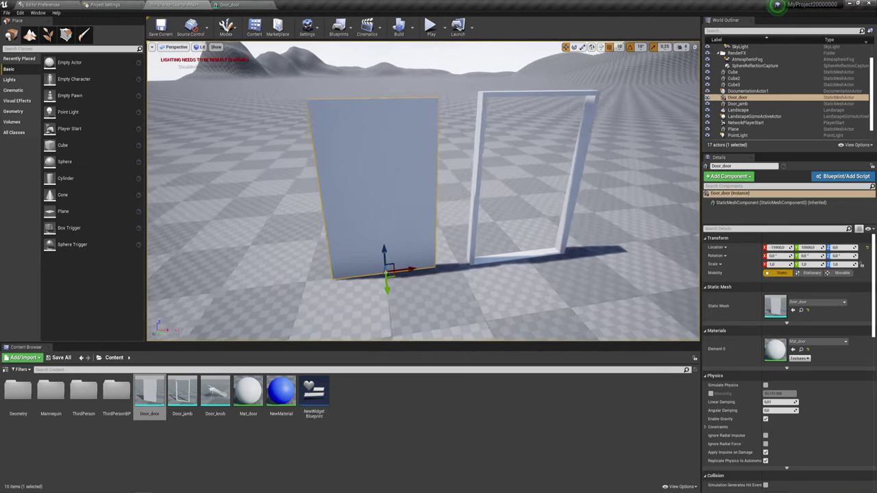
Step: Dismiss the door's context menu and return to the Door_door static mesh editor tab
right_click(416, 223)
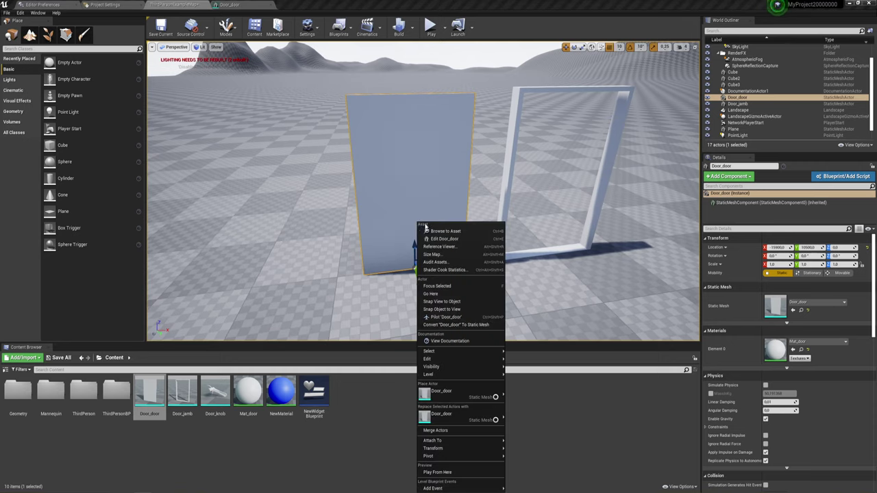
mouse_move(432, 456)
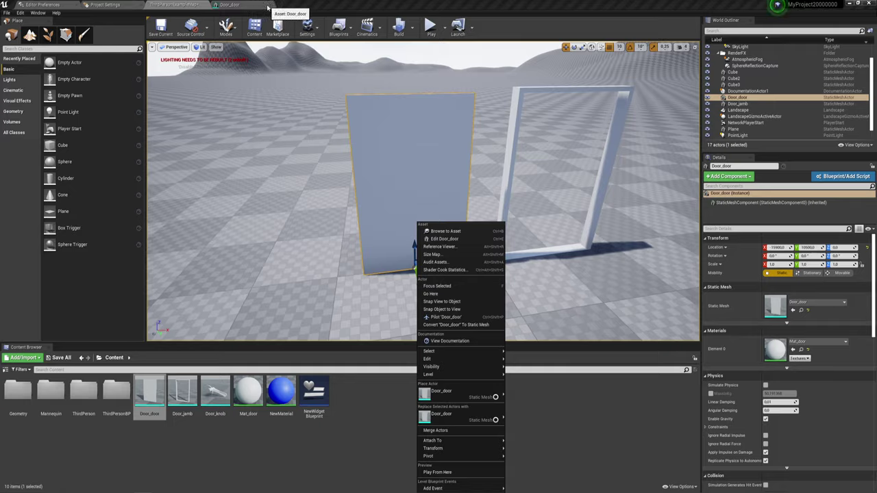
click(269, 8)
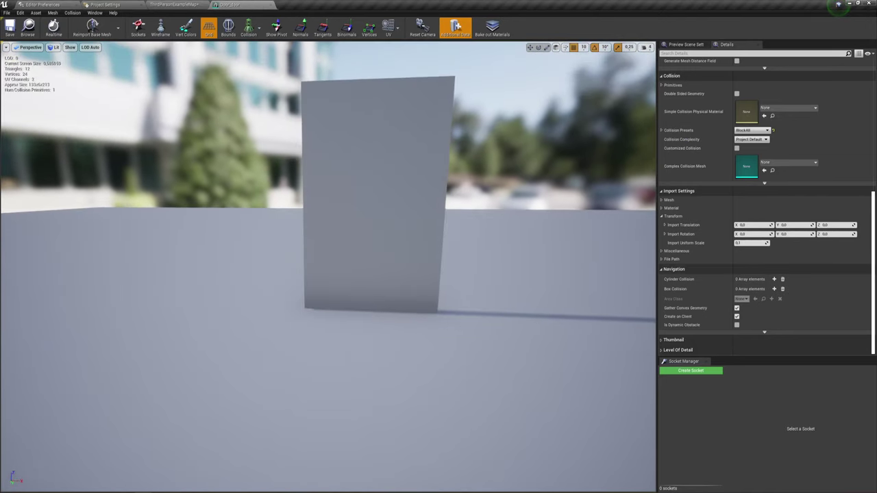
Step: Show the mesh pivot and reimport the door with Import Translation X of -50
click(276, 27)
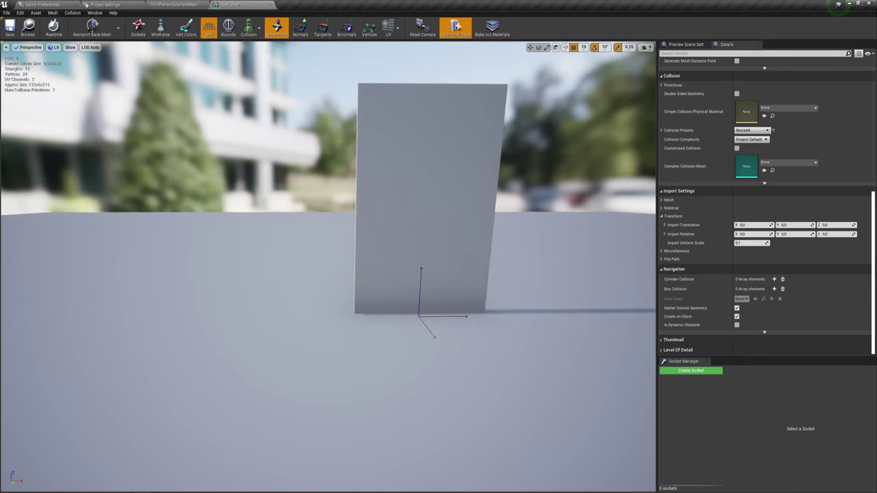
middle_drag(414, 311, 329, 311)
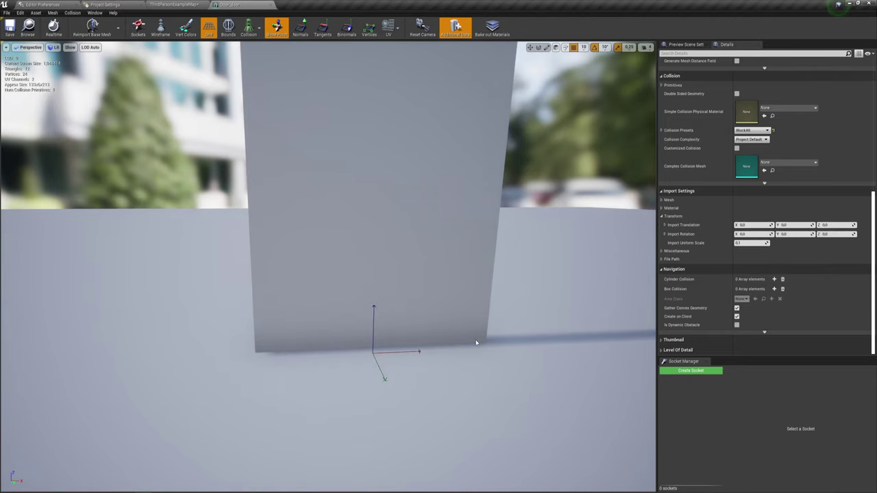
scroll(476, 343, down, 3)
scroll(477, 343, up, 2)
text(-50)
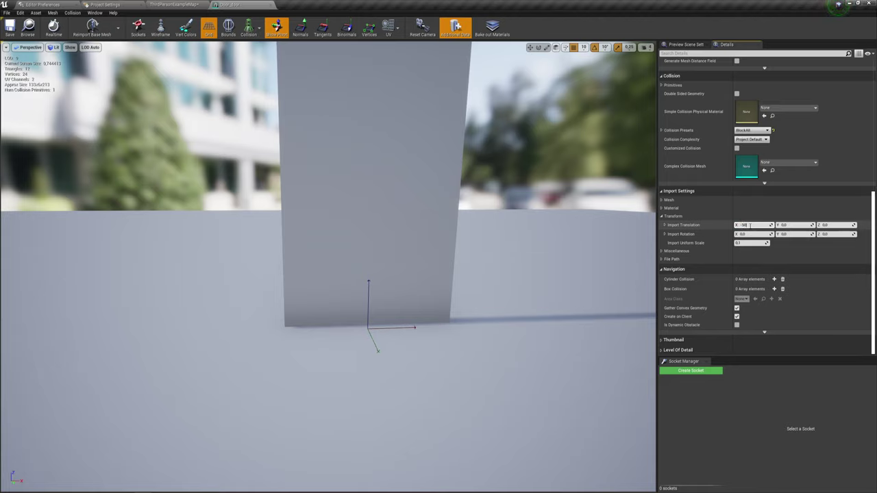
key(Return)
click(93, 27)
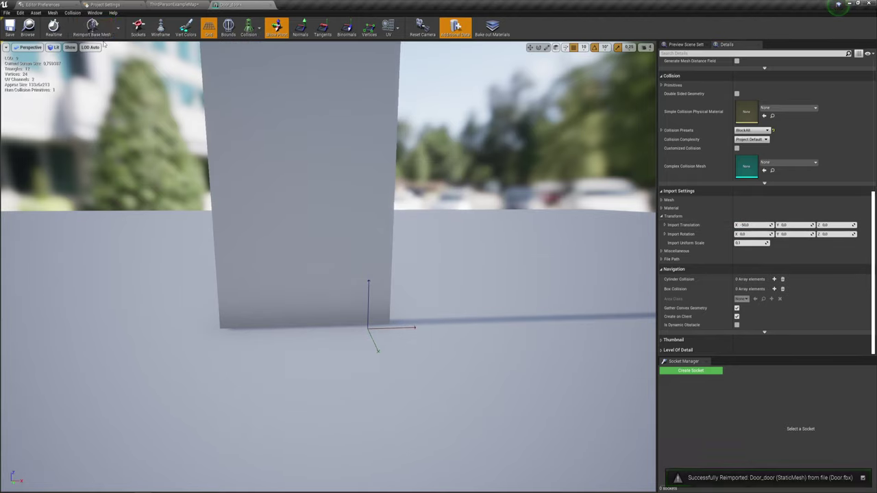
Step: Revise the X import offset to -70, then -67, reimporting each time
click(752, 225)
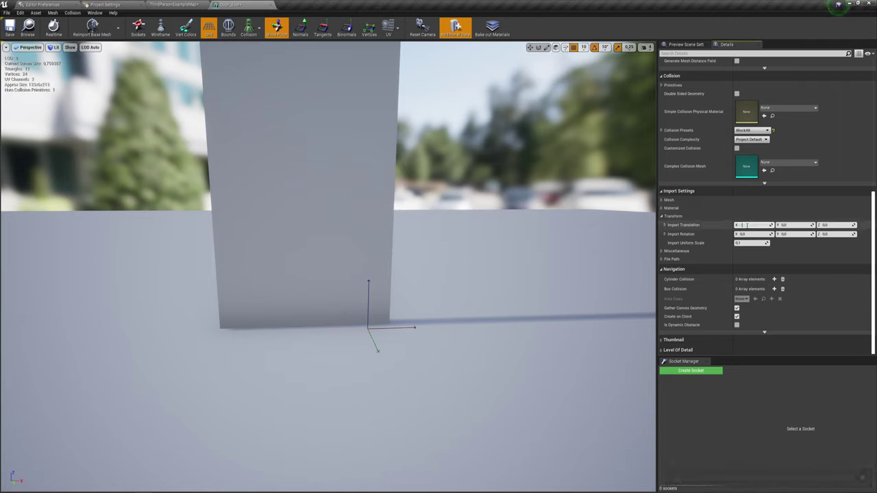
text(-70)
key(Return)
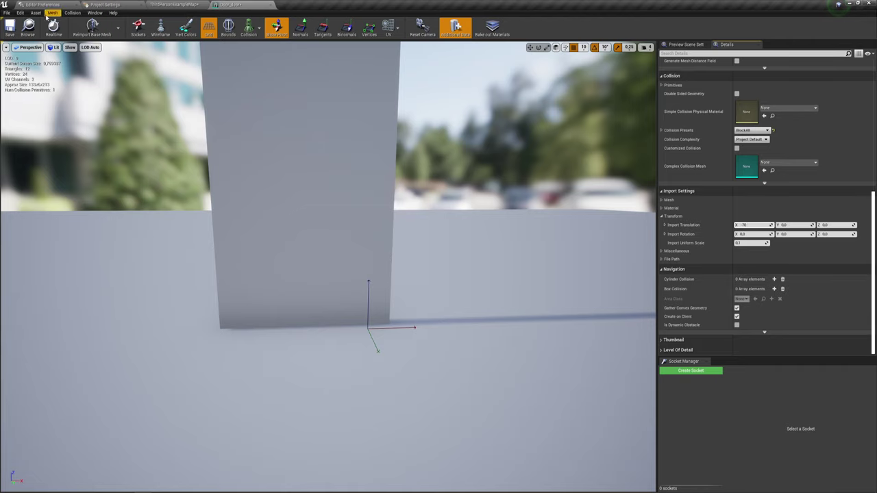
click(92, 28)
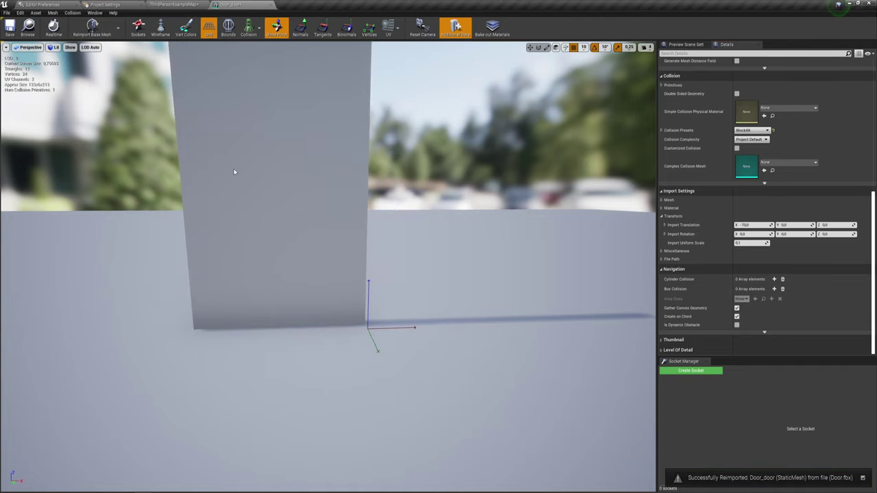
drag(230, 179, 206, 177)
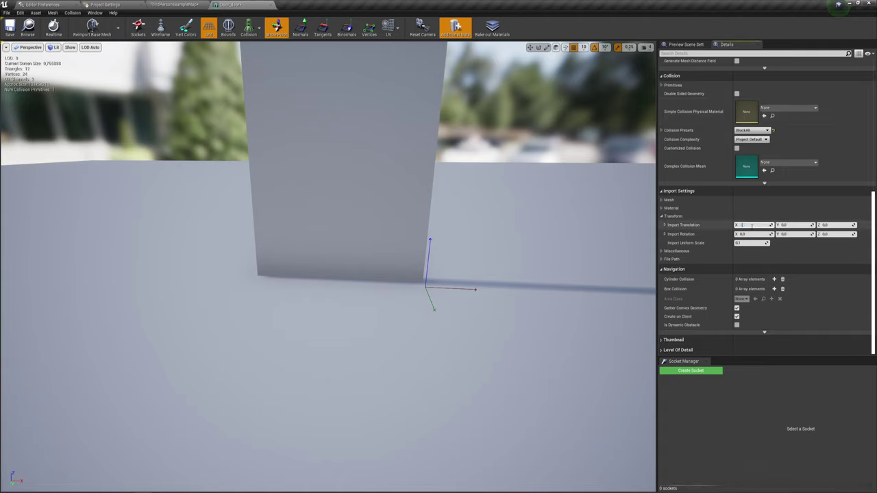
click(346, 27)
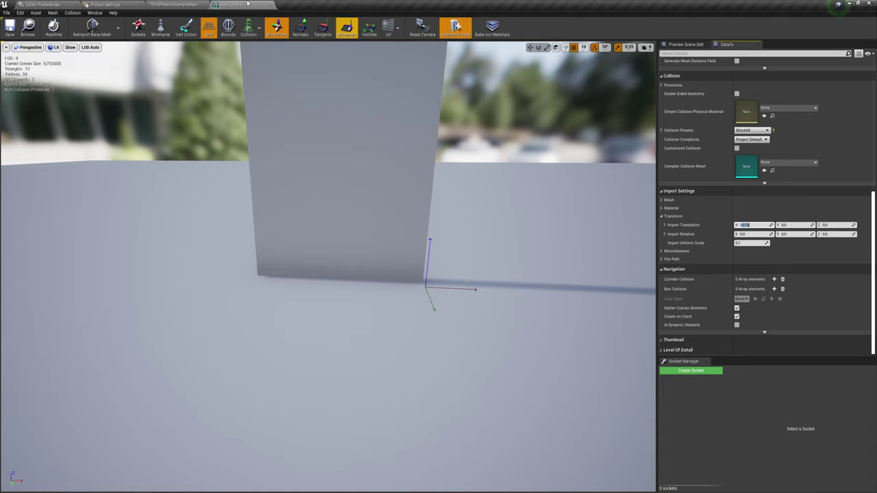
click(92, 27)
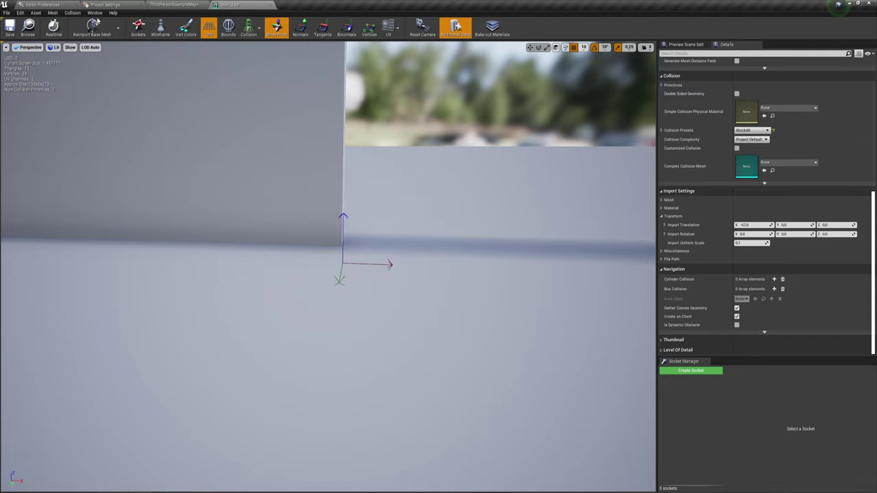
Step: Back in the level, slide the door sideways into the door frame
click(174, 4)
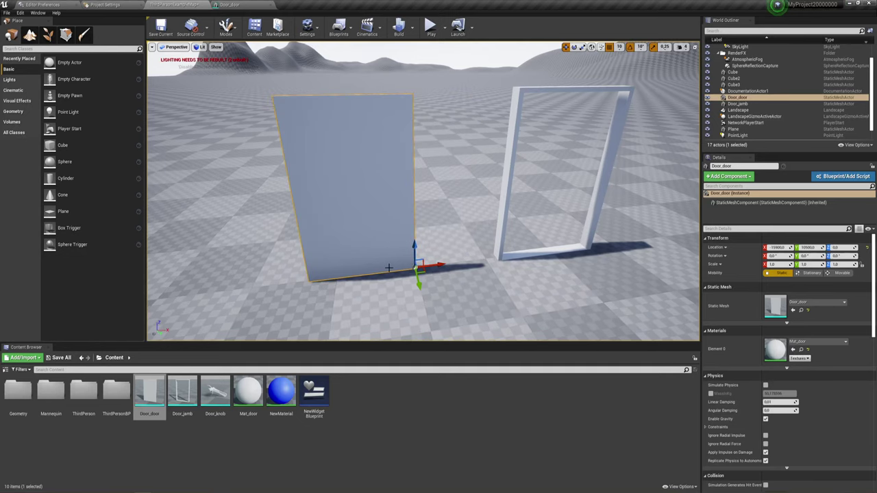
right_drag(389, 268, 393, 269)
drag(405, 254, 529, 249)
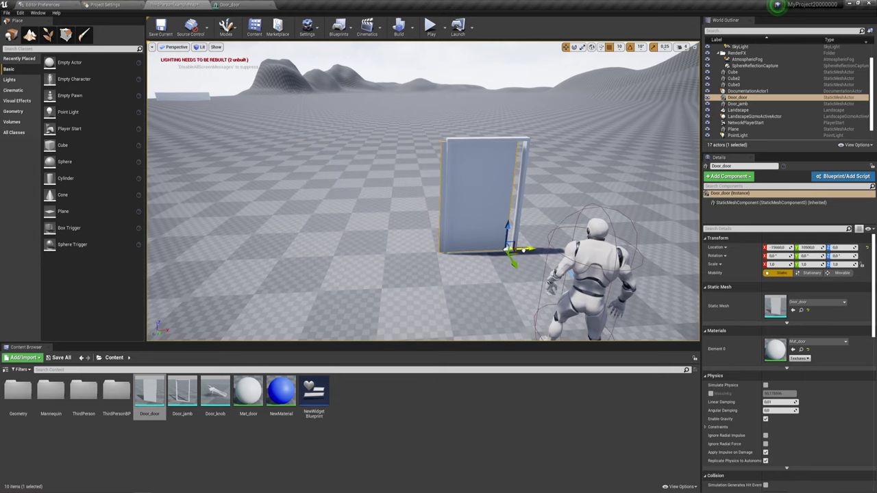
right_drag(531, 248, 531, 248)
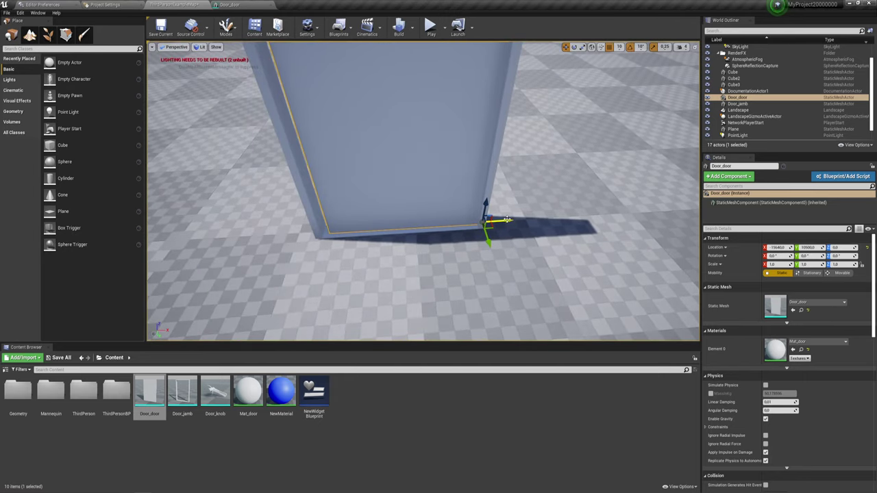
right_drag(507, 222, 504, 221)
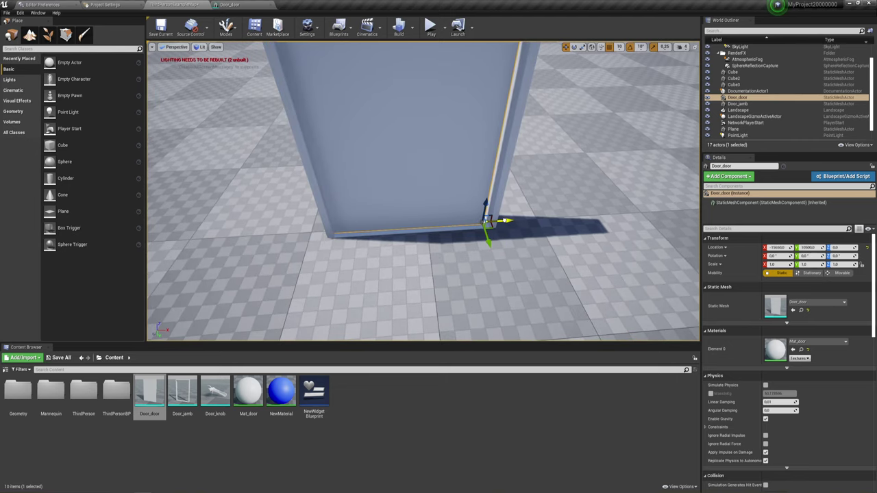
Step: Duplicate the door, rotate the copy open, and delete the original door
alt+drag(507, 221, 506, 222)
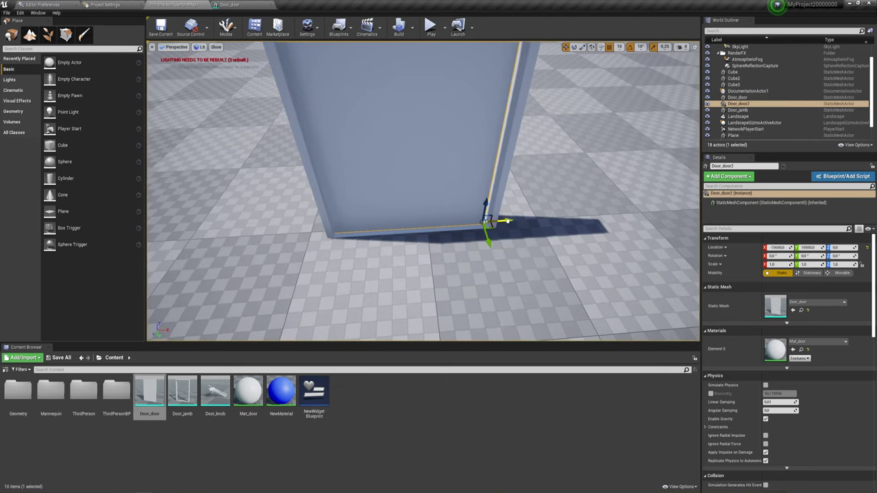
key(e)
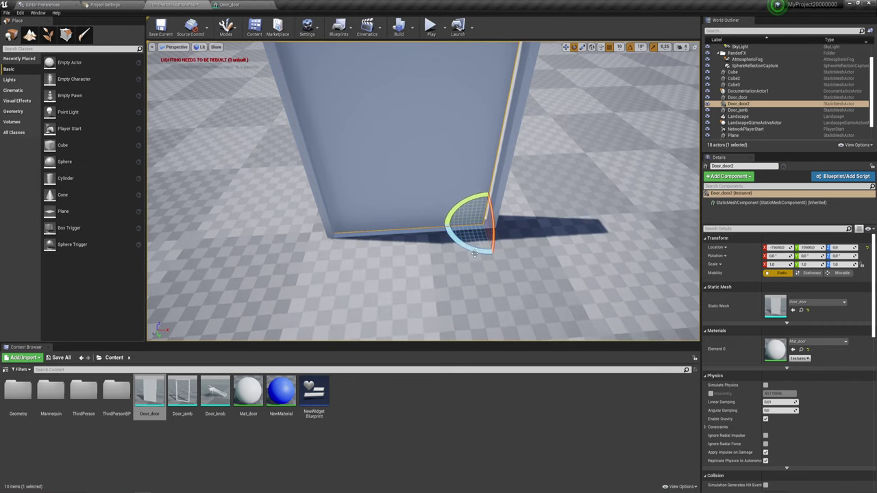
drag(474, 254, 478, 245)
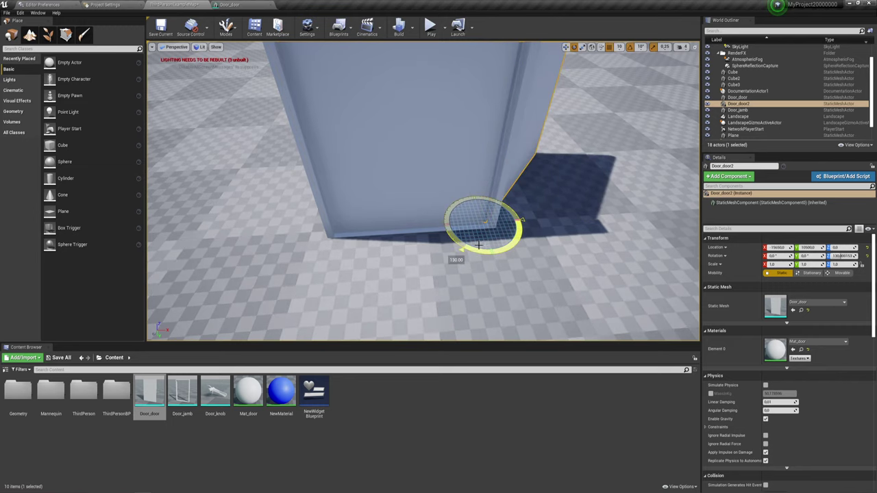
click(435, 167)
key(Delete)
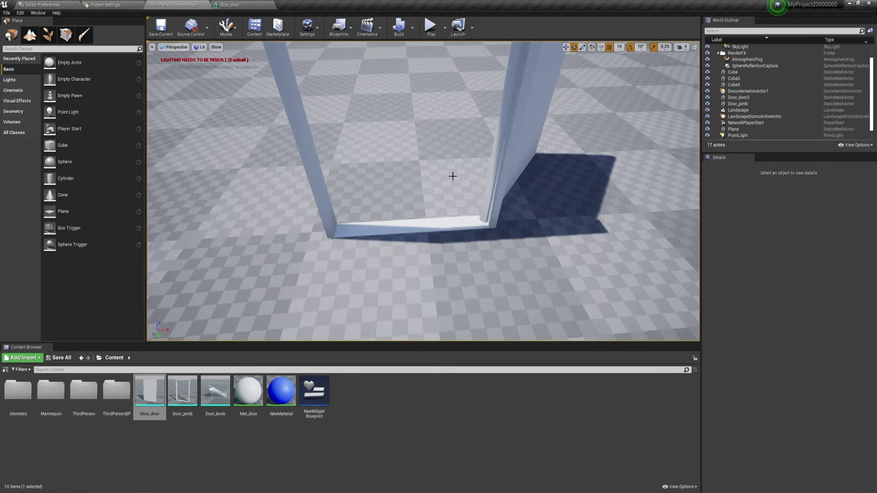
Step: Swing the remaining door copy on its hinge to about 50°, then reopen the Door_door editor
click(528, 125)
drag(446, 237, 522, 220)
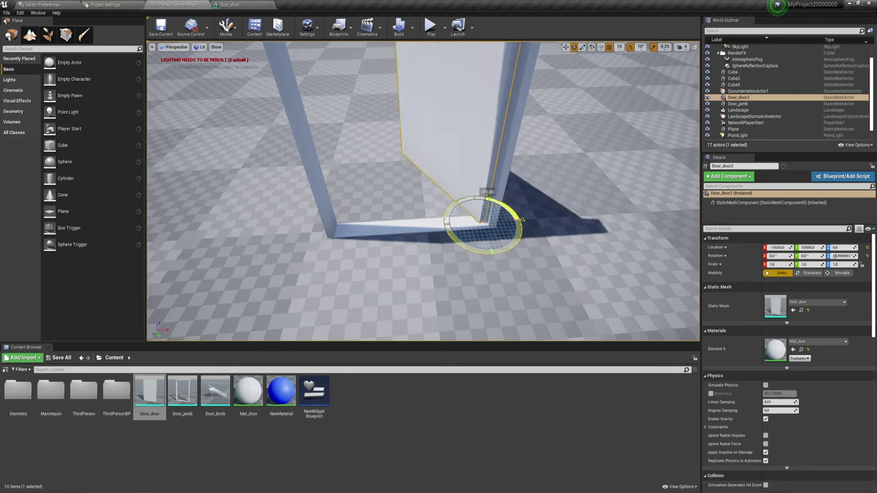
drag(522, 220, 486, 215)
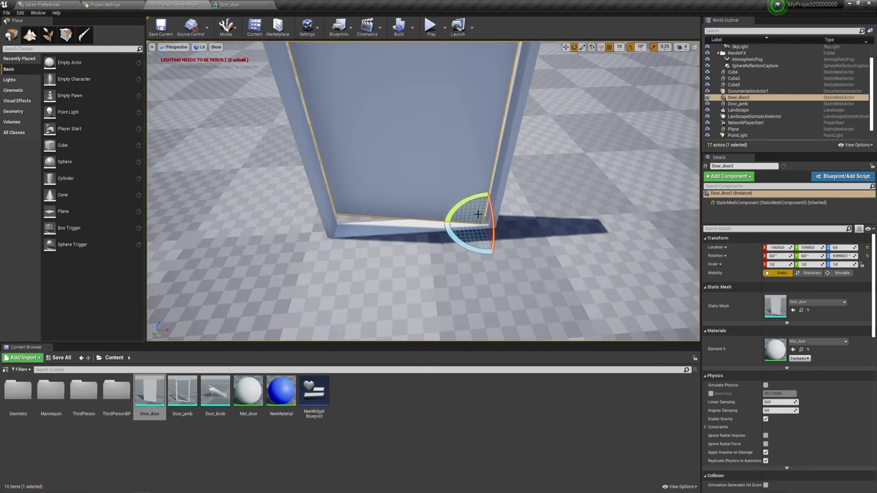
drag(469, 249, 529, 249)
scroll(548, 281, down, 5)
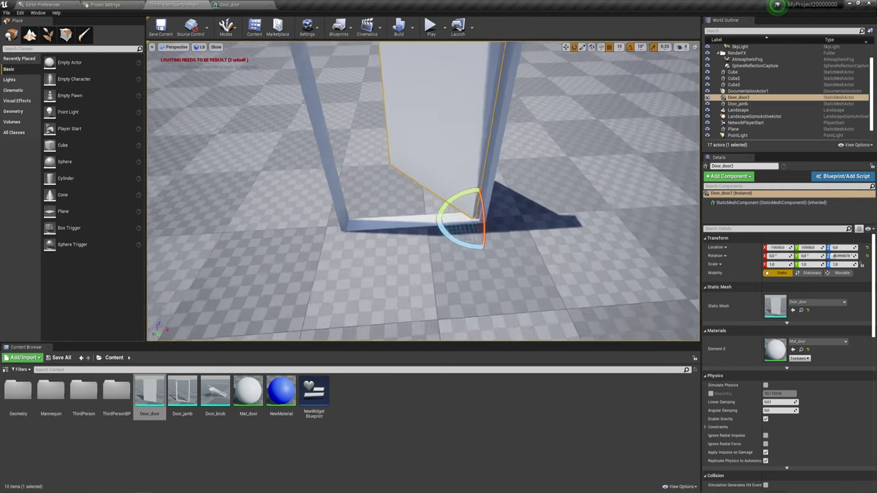
scroll(423, 195, up, 3)
scroll(424, 195, up, 2)
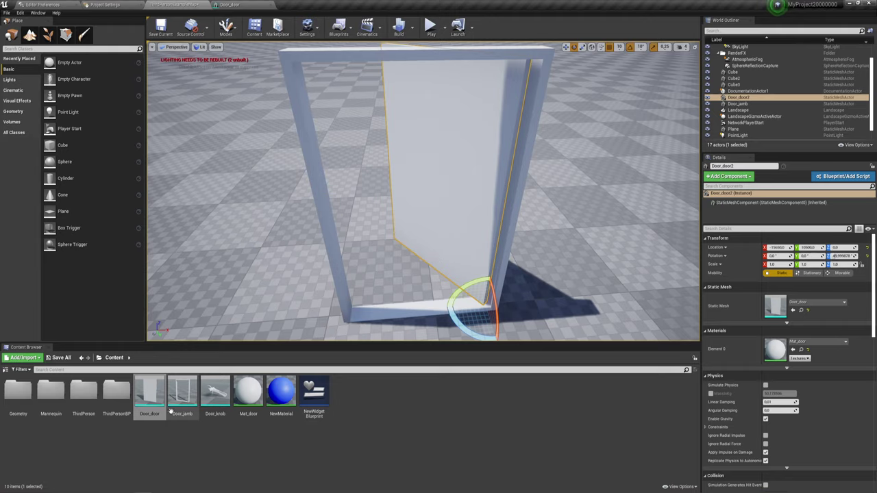
click(230, 4)
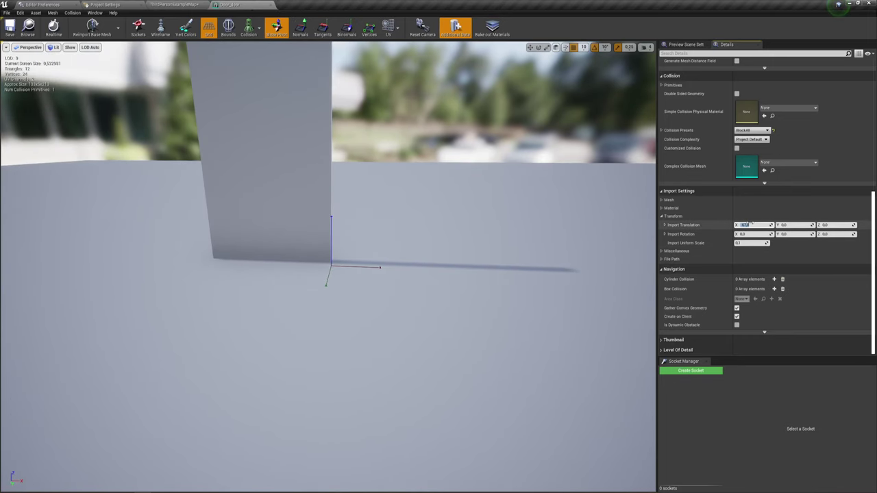
Step: Reimport the door with Import Translation X 0 and try swinging it in the level
click(92, 27)
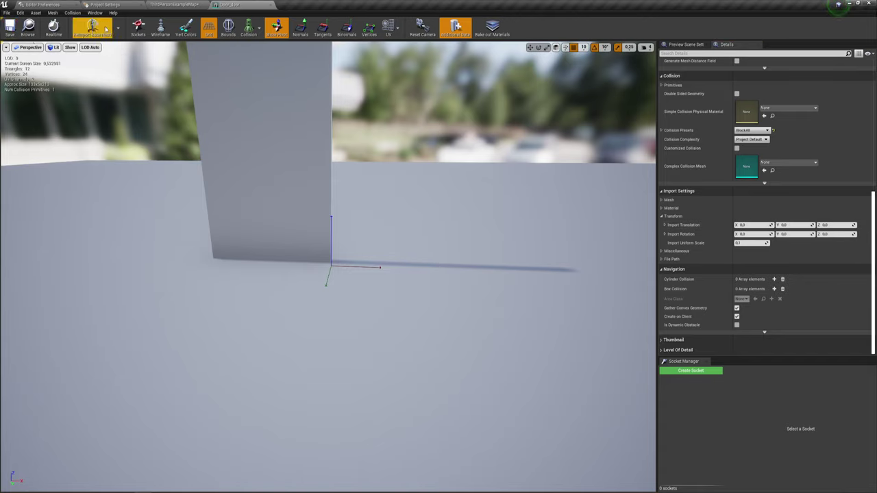
click(173, 4)
scroll(520, 290, down, 5)
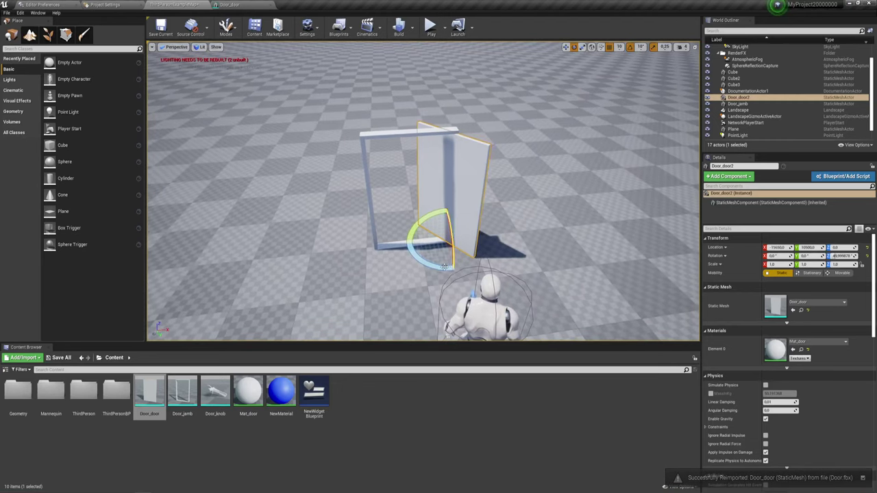
mouse_move(482, 237)
mouse_down()
mouse_move(466, 267)
mouse_move(479, 260)
mouse_move(482, 235)
mouse_up()
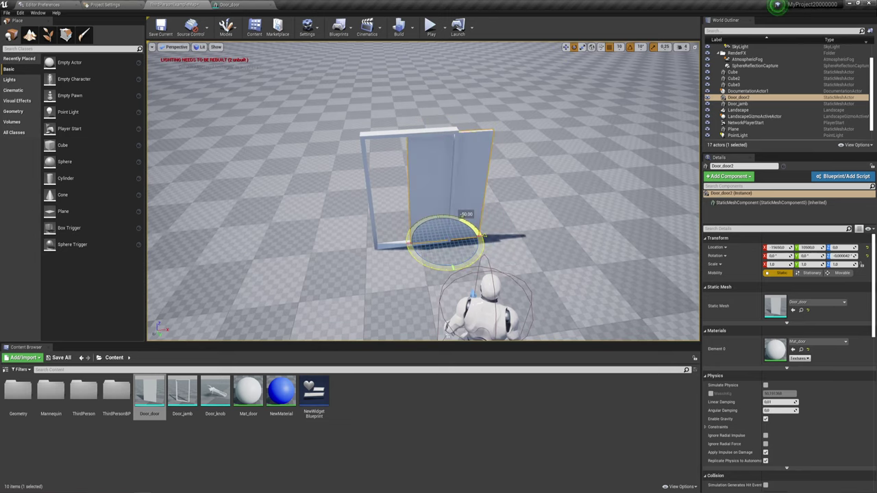
drag(482, 235, 482, 236)
drag(432, 266, 436, 255)
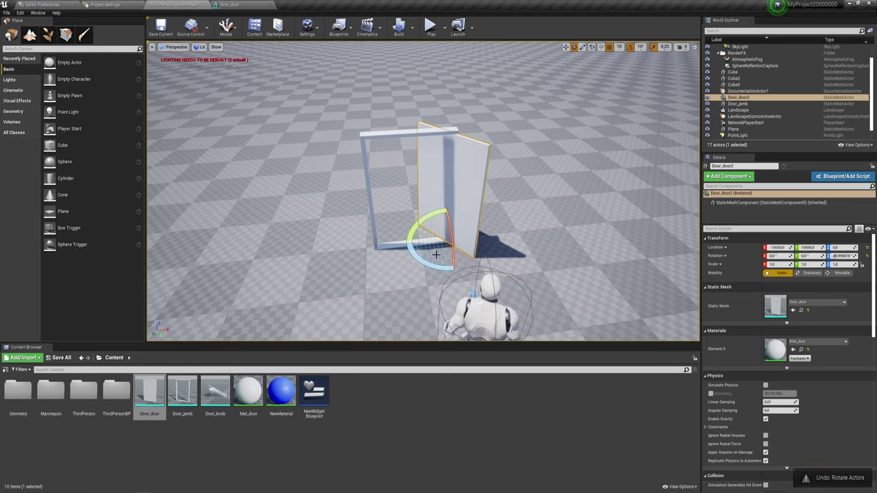
Step: Undo the rotations to restore the original door and delete the open Door_door2 copy
key(ctrl+z)
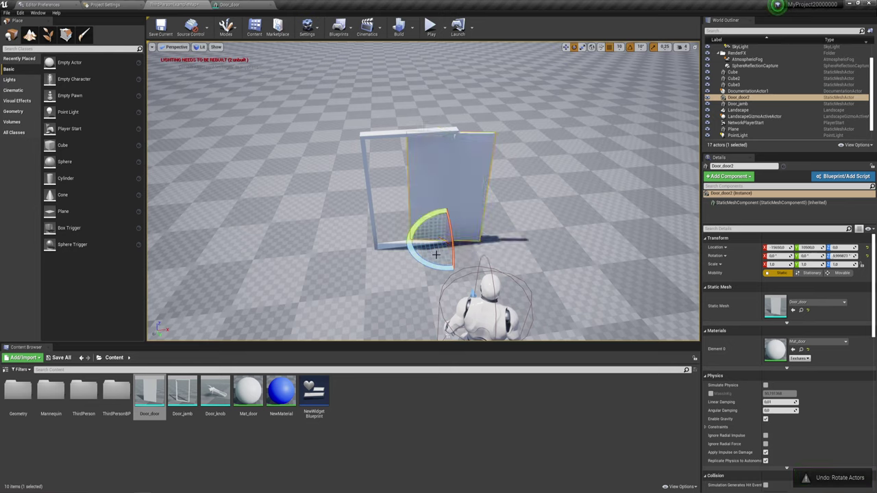
key(ctrl+z)
key(ctrl+z)
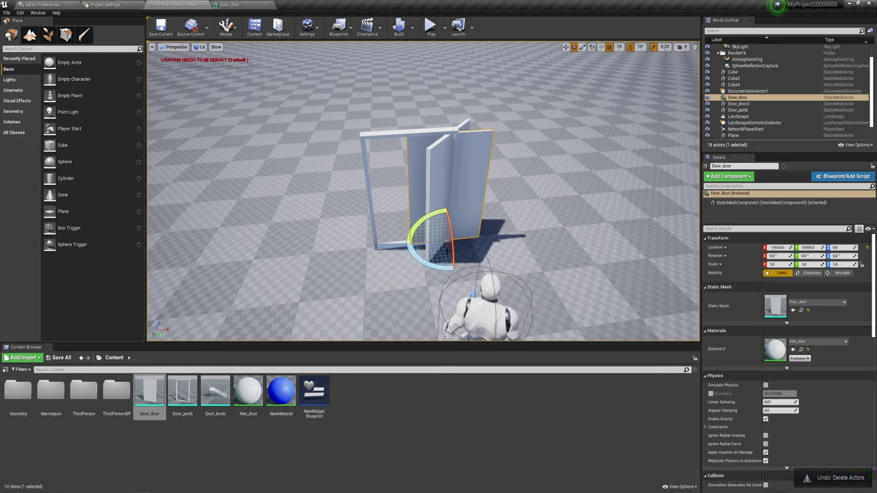
click(440, 181)
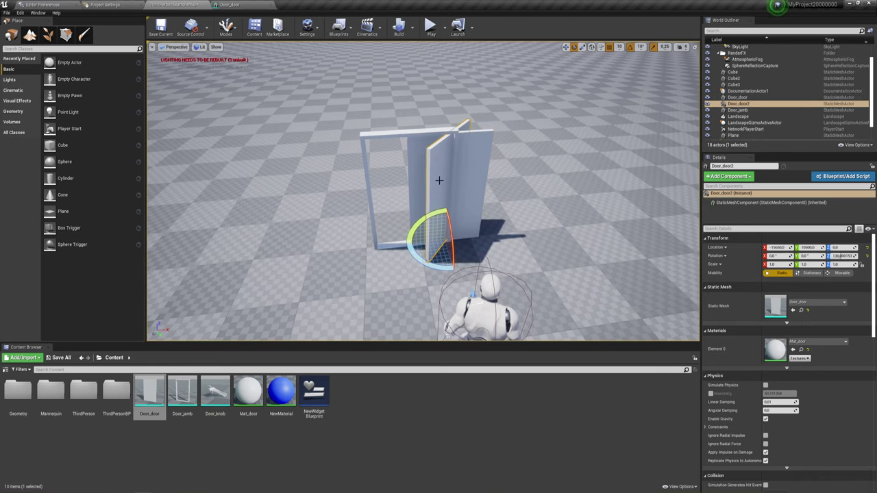
key(Delete)
Step: Move the closed Door_door left into the frame, then reopen its mesh editor
click(470, 182)
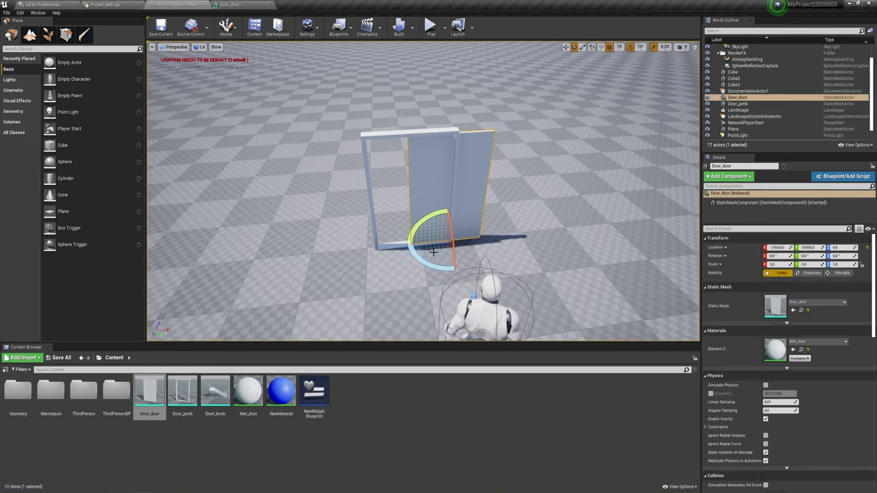
key(w)
drag(466, 240, 430, 240)
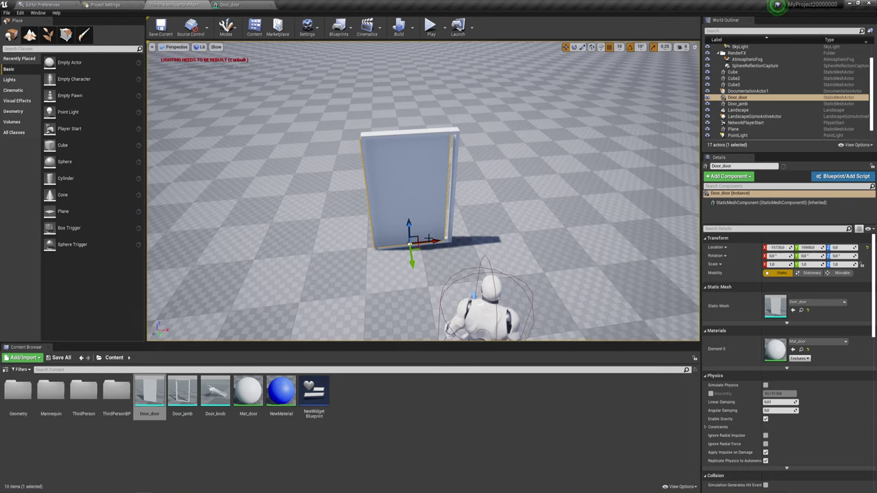
right_drag(430, 241, 458, 240)
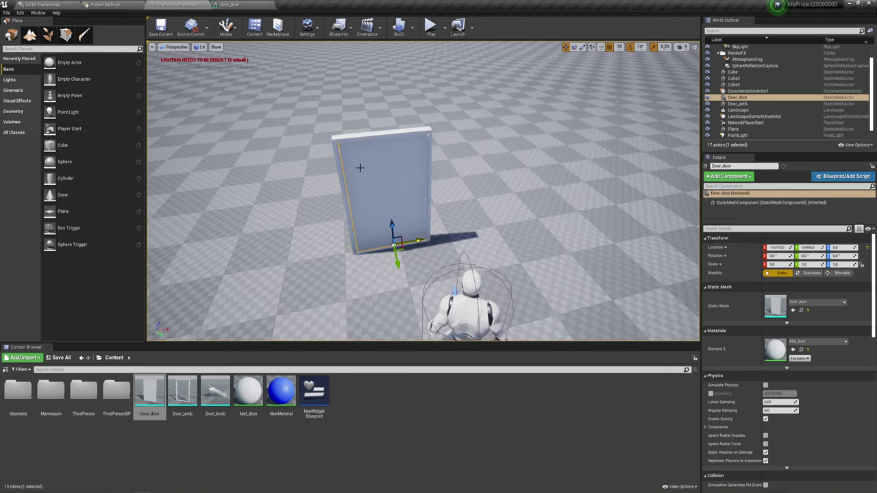
click(230, 5)
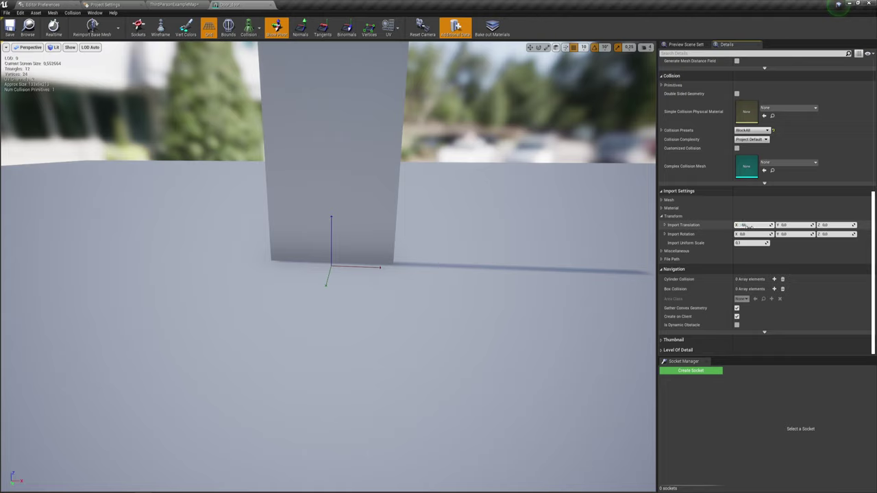
Step: Check the door in the level, then reimport it with Import Translation X -67
click(96, 26)
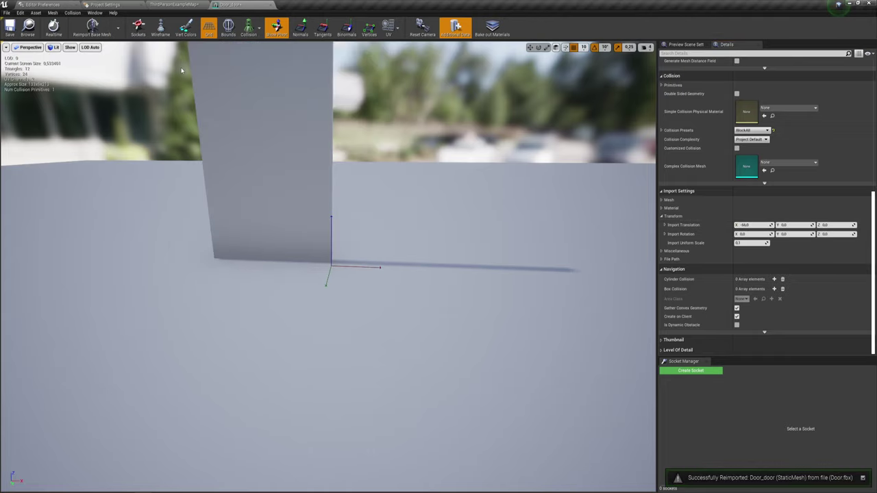
click(175, 4)
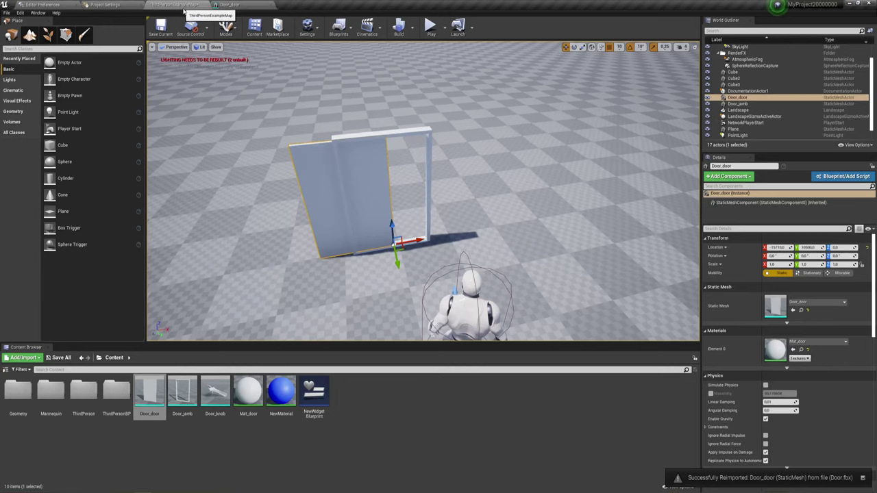
right_drag(424, 192, 438, 206)
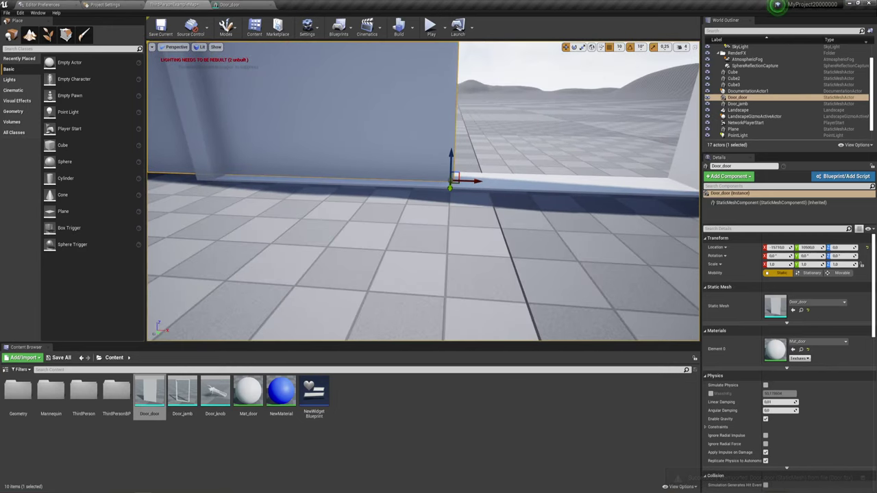
click(245, 4)
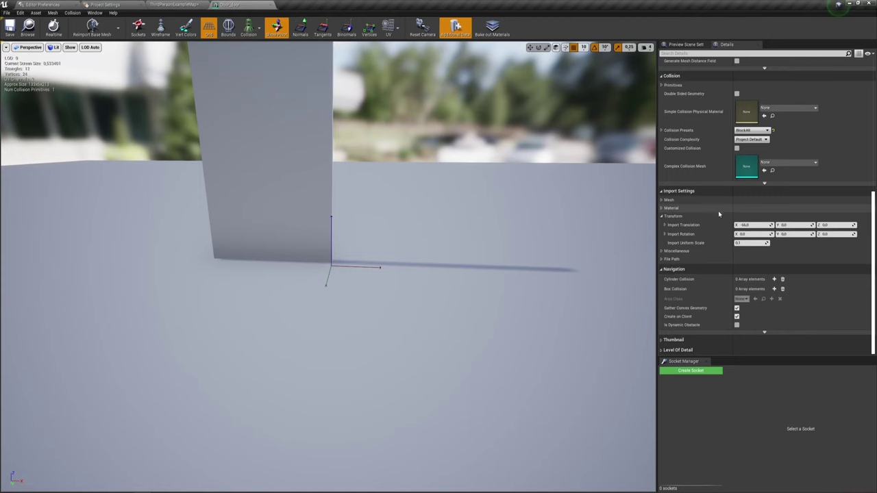
click(760, 226)
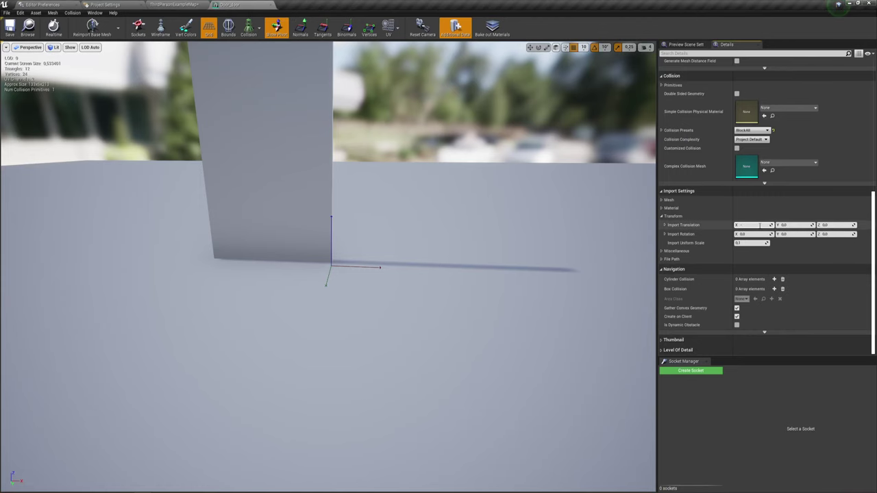
key(Return)
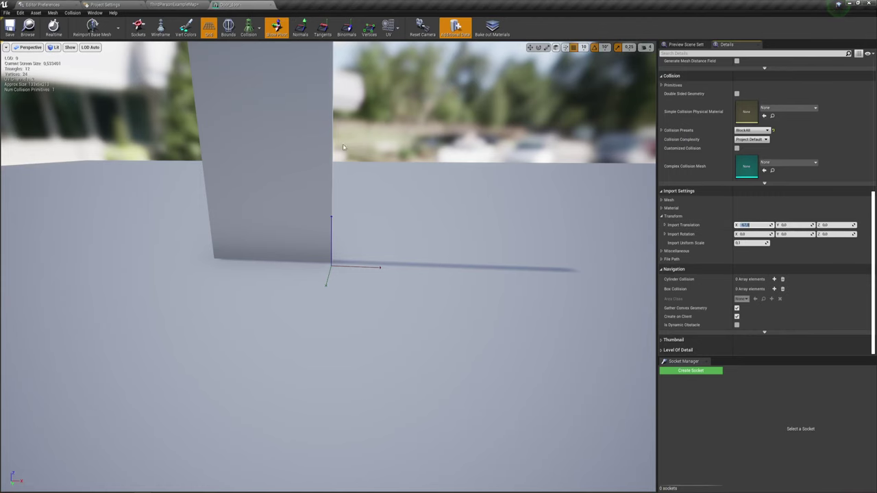
click(92, 28)
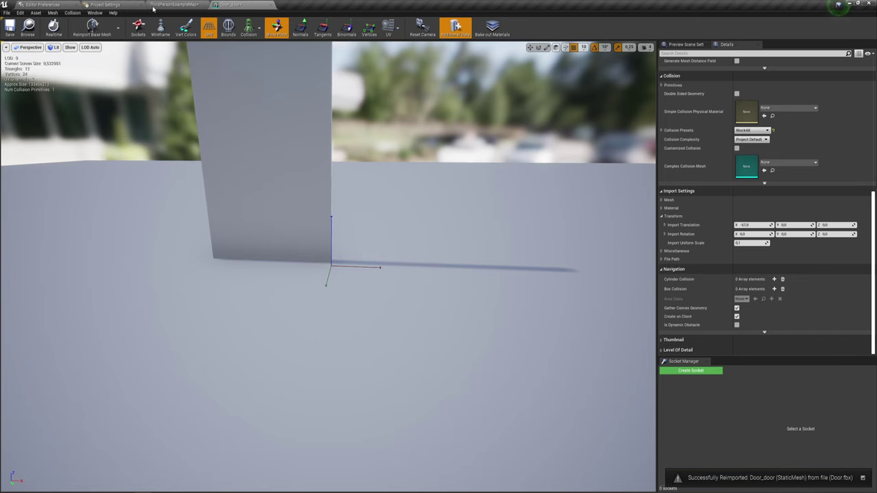
Step: Nudge the door along X in the level, then reopen the Door_door mesh editor
click(174, 4)
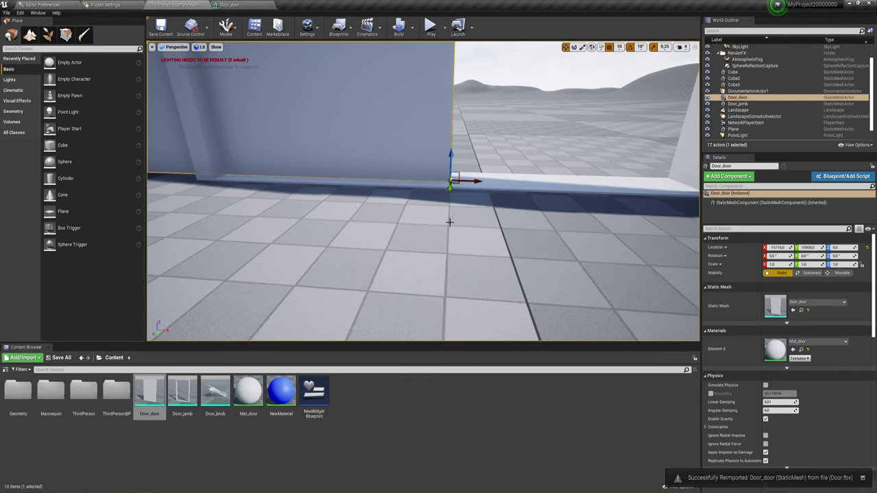
mouse_move(456, 219)
right_down()
mouse_move(480, 226)
mouse_move(414, 219)
right_up()
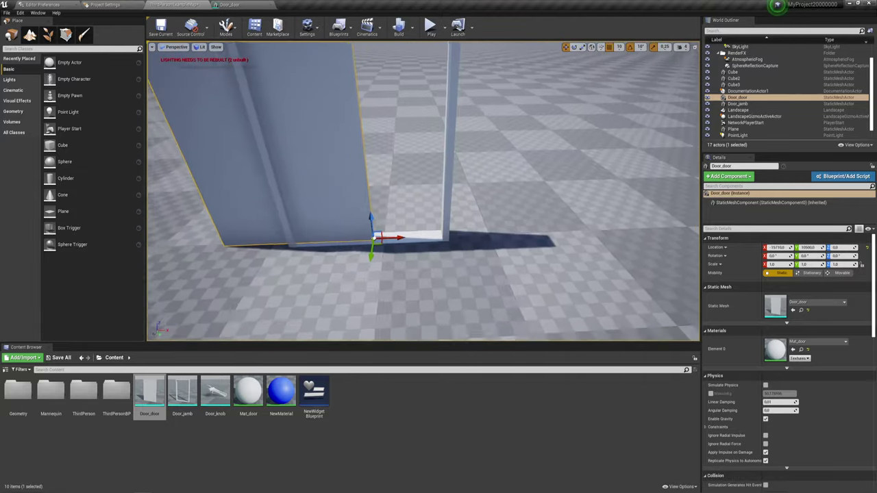
drag(414, 219, 461, 216)
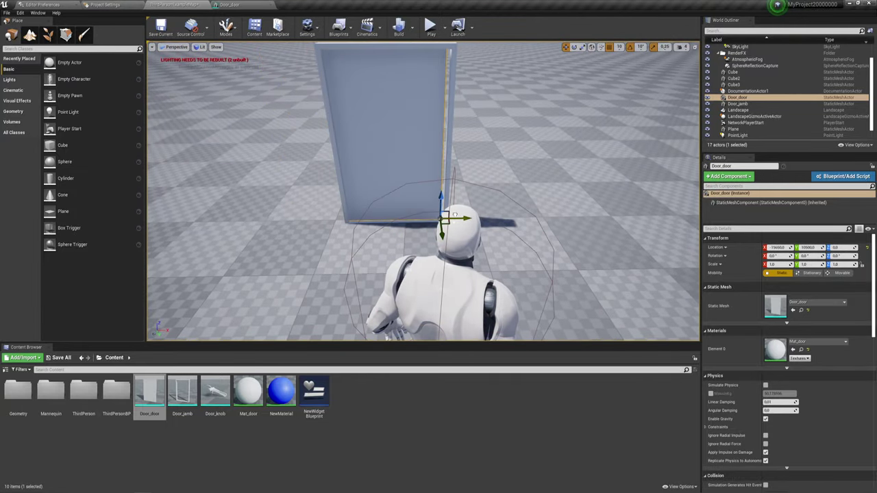
right_drag(461, 217, 439, 206)
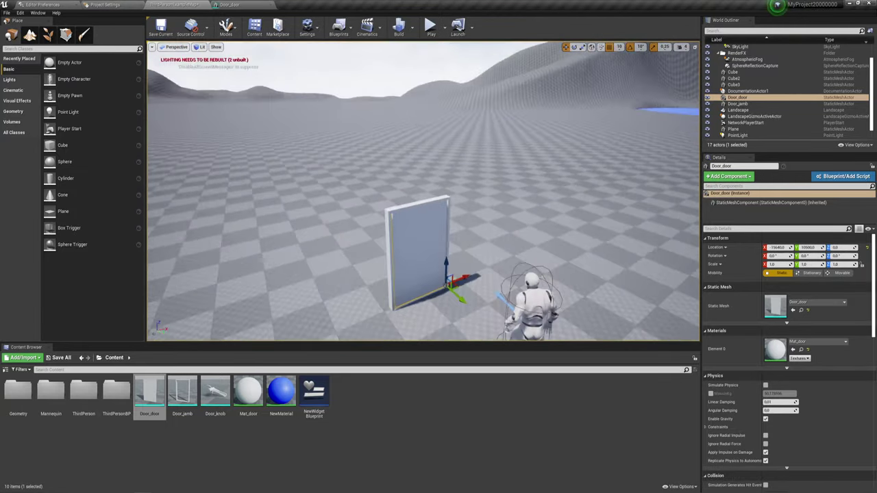
right_drag(480, 226, 484, 229)
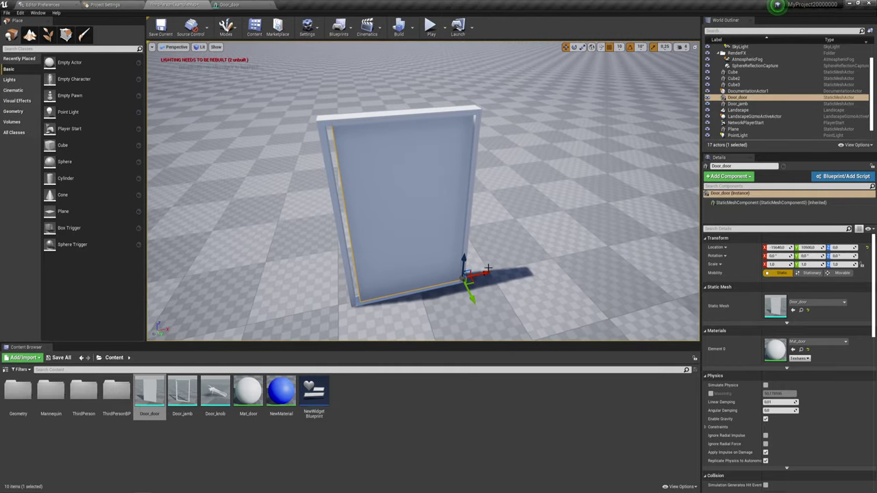
drag(483, 272, 477, 275)
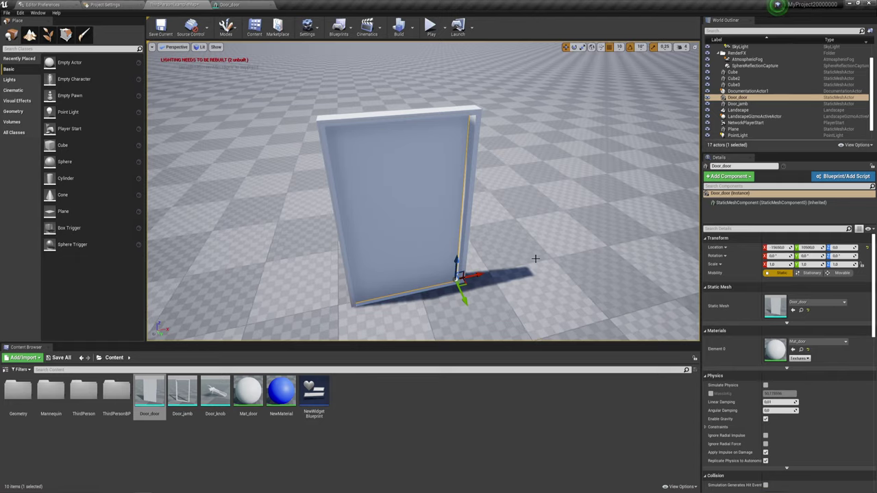
click(246, 4)
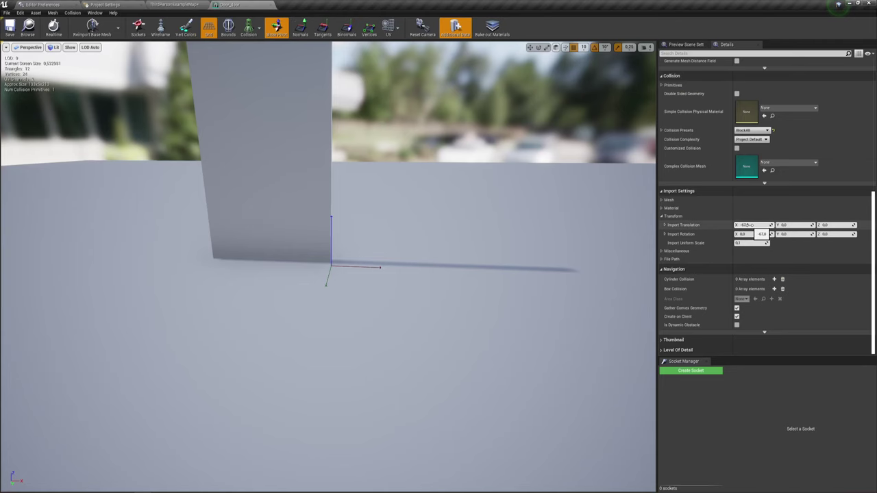
Step: Leave the Door_door preview for ThirdPersonExampleMap and pull the view back from the door
mouse_move(384, 247)
mouse_down()
mouse_move(384, 229)
mouse_move(384, 274)
mouse_up()
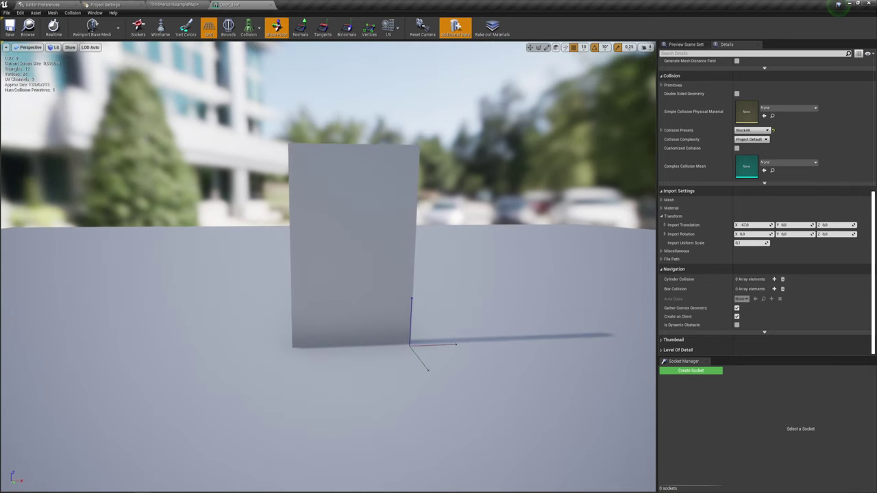
click(166, 3)
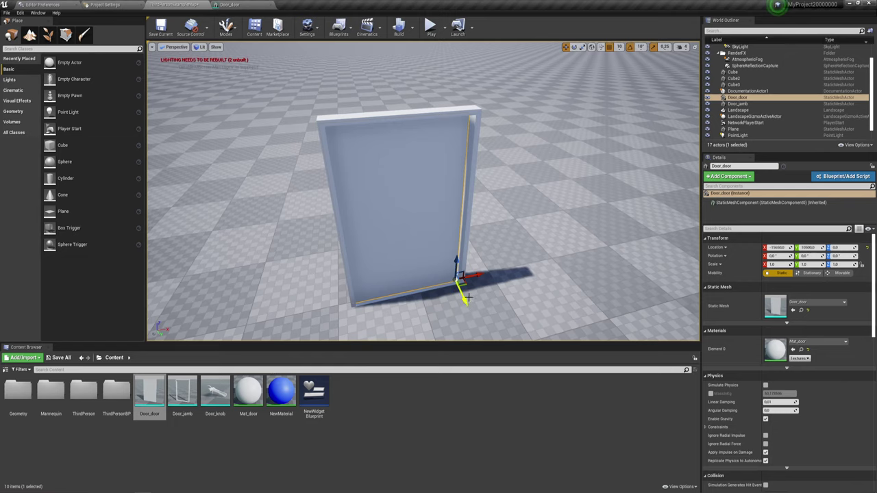
mouse_move(468, 299)
mouse_down()
mouse_move(489, 245)
mouse_move(521, 206)
mouse_move(346, 257)
mouse_up()
Step: Set a pivot offset on the door, delete the duplicate Door_door2, and reselect Door_door
right_click(401, 241)
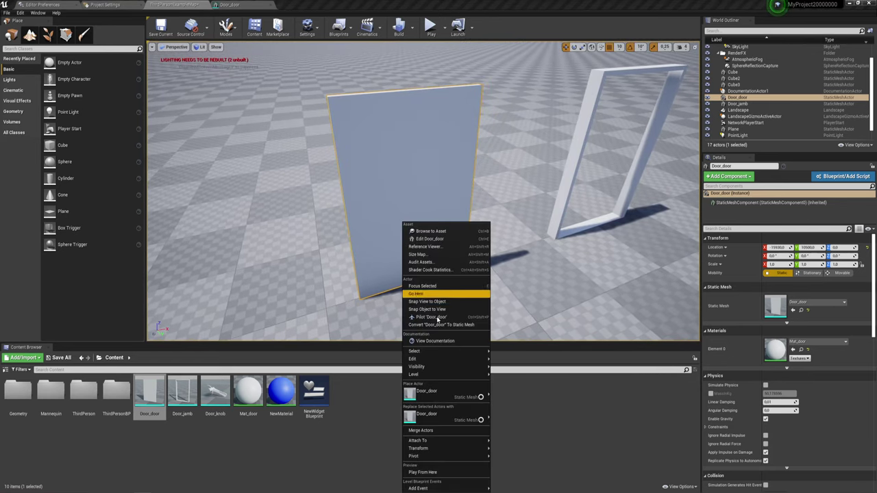
click(402, 175)
right_click(421, 187)
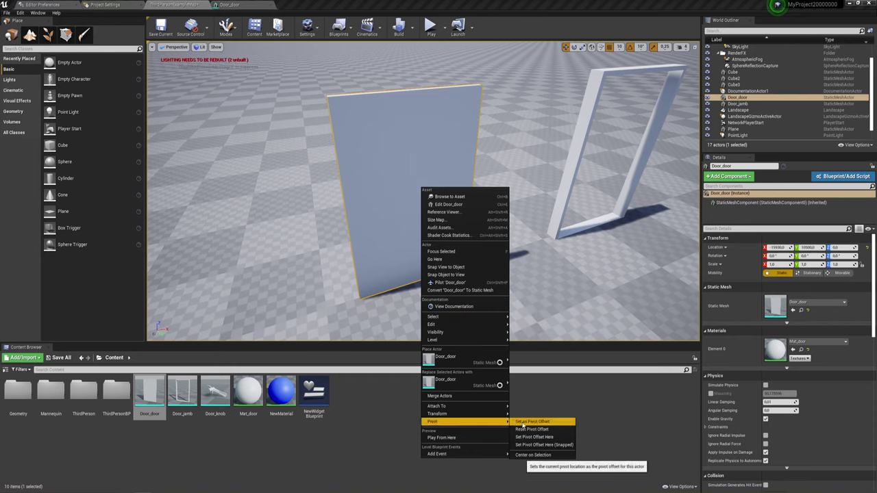
click(532, 422)
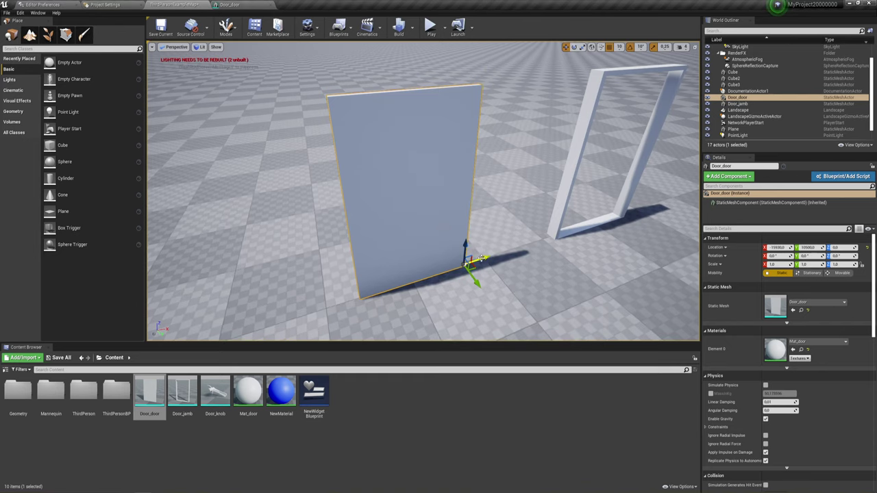
drag(480, 260, 447, 268)
key(Delete)
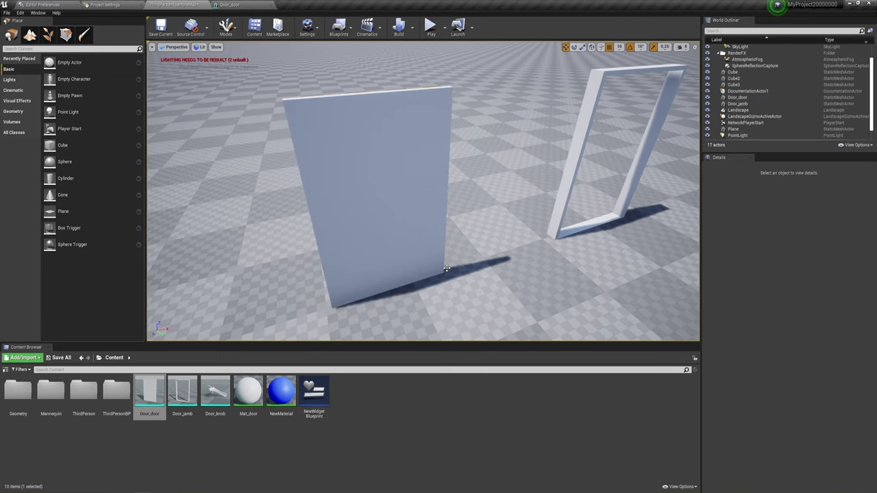
click(412, 248)
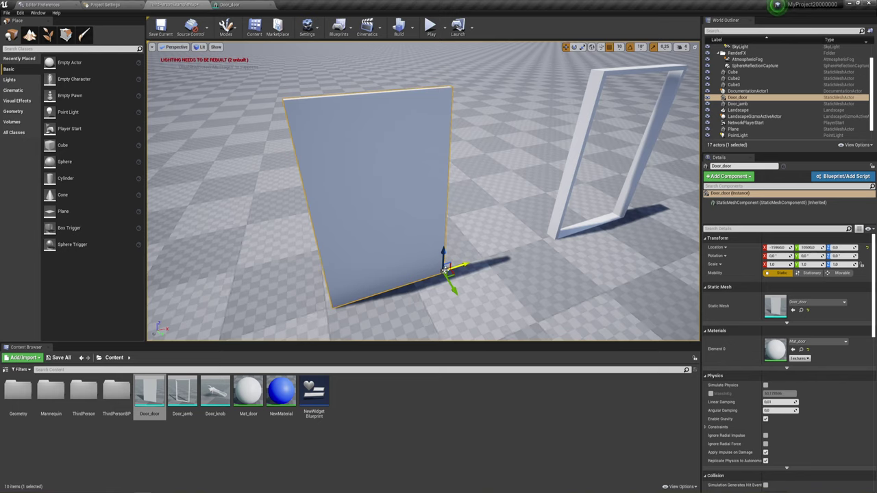
Step: Reframe the view and set the door's pivot offset near its bottom edge
scroll(426, 257, down, 2)
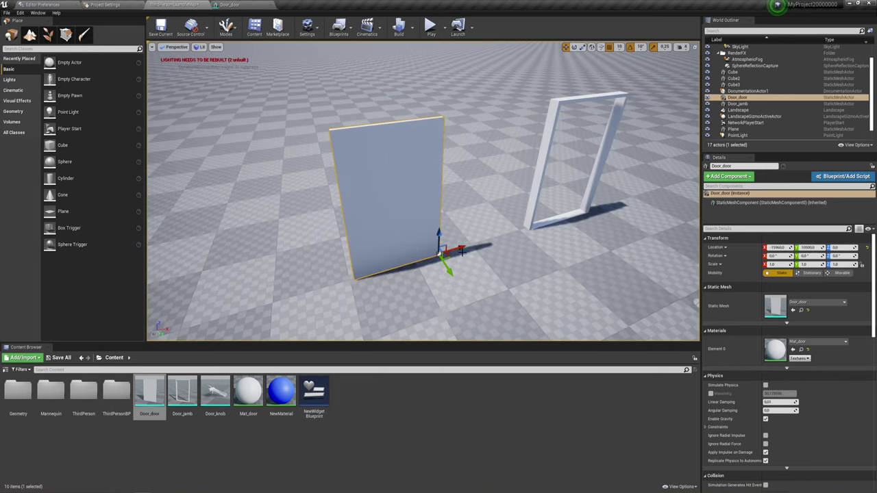
middle_drag(439, 253, 461, 245)
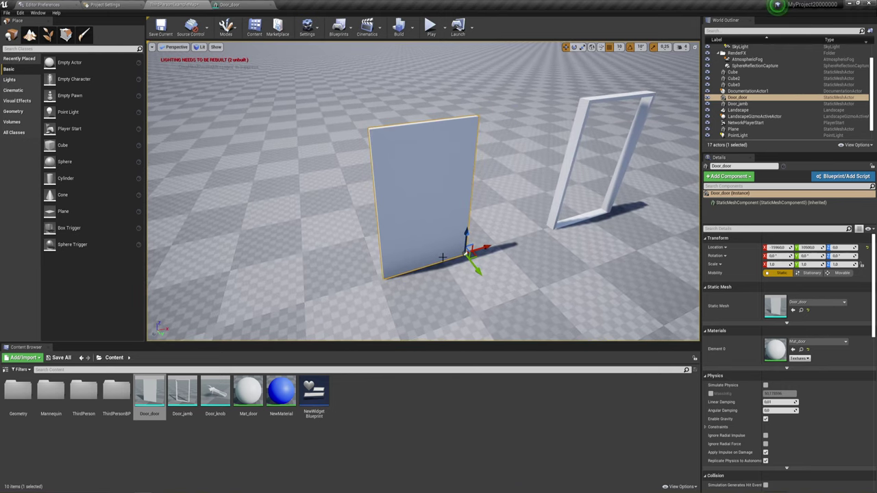
right_drag(442, 253, 480, 261)
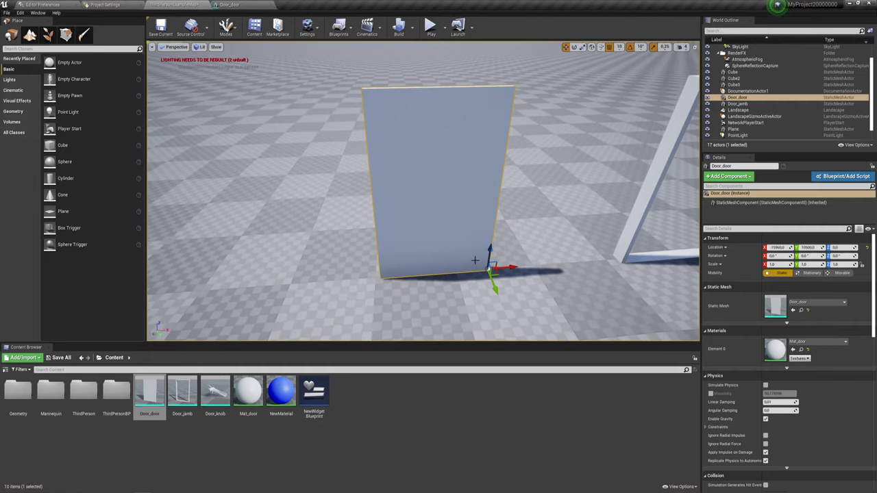
right_click(474, 261)
mouse_move(506, 438)
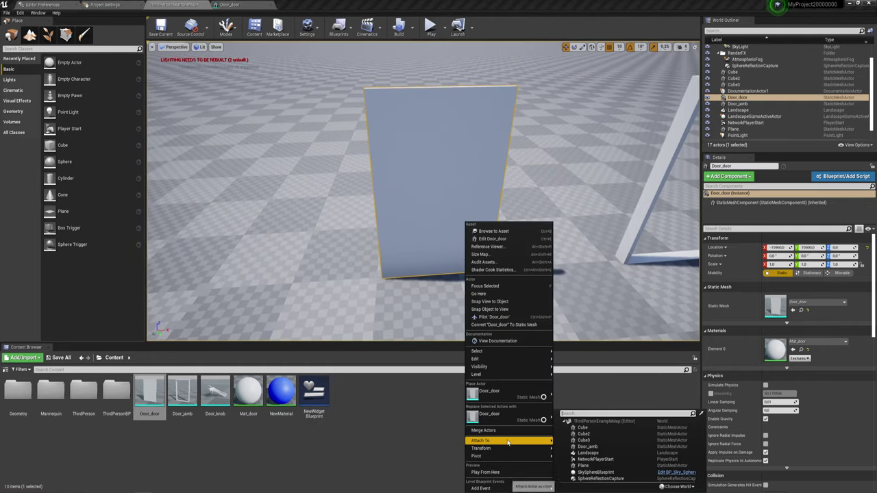
mouse_move(523, 457)
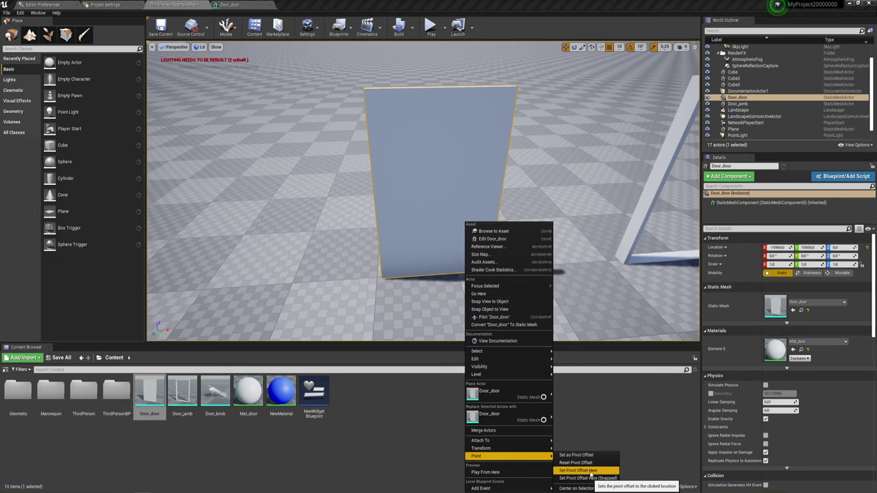
click(590, 472)
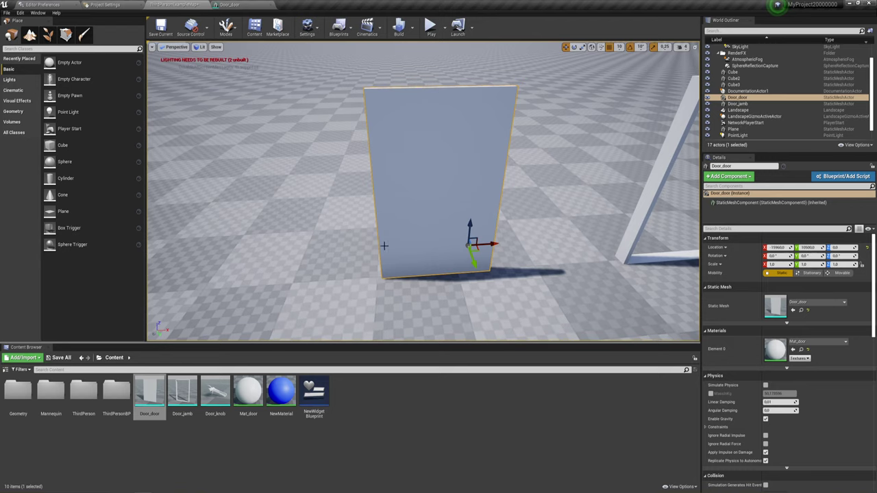
Step: Try placing the door's pivot at its left edge, then its bottom-right corner
right_click(382, 222)
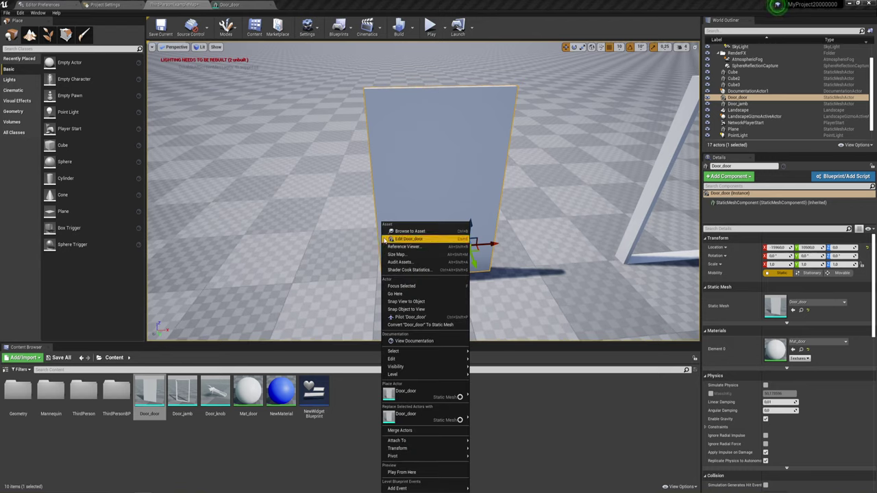
mouse_move(394, 456)
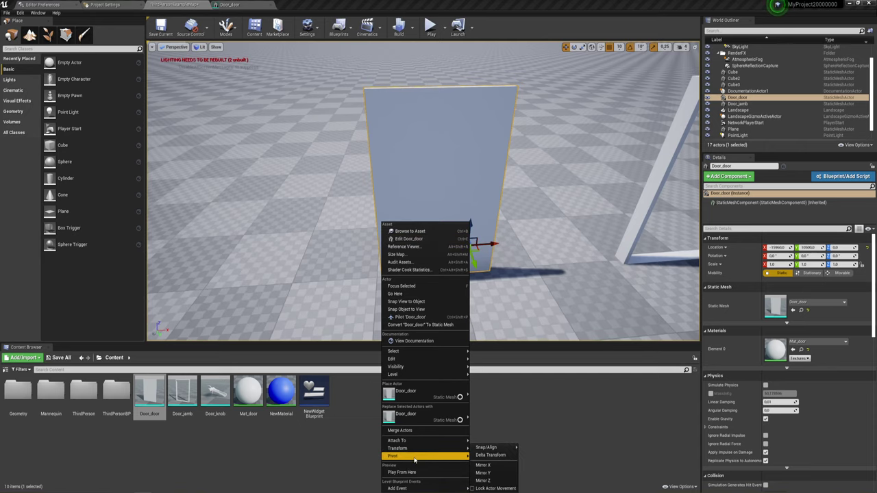
click(499, 471)
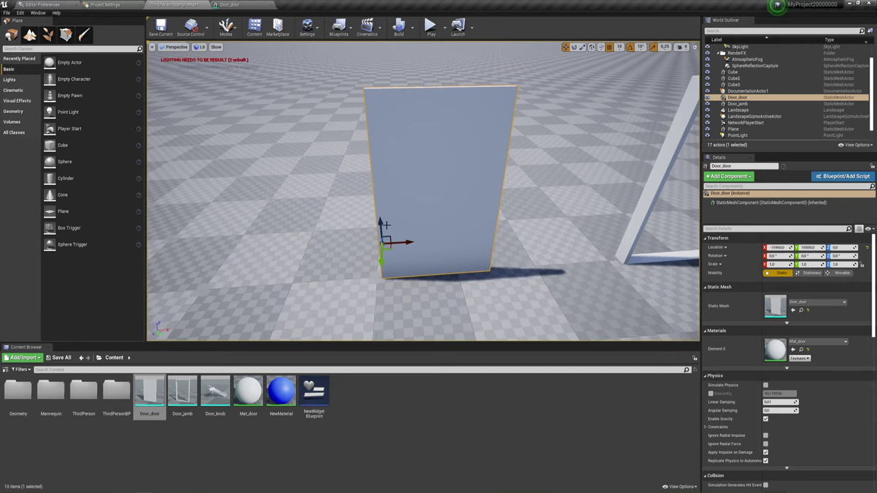
right_drag(423, 244, 422, 245)
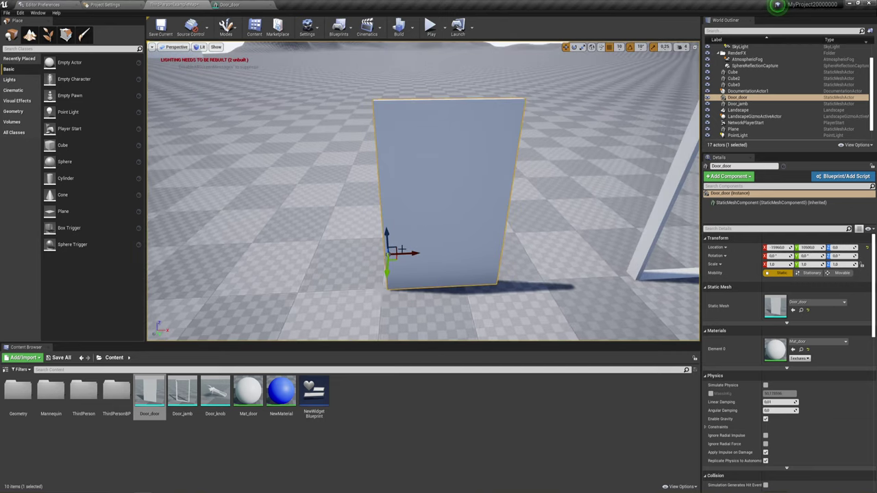
right_click(438, 219)
mouse_move(485, 456)
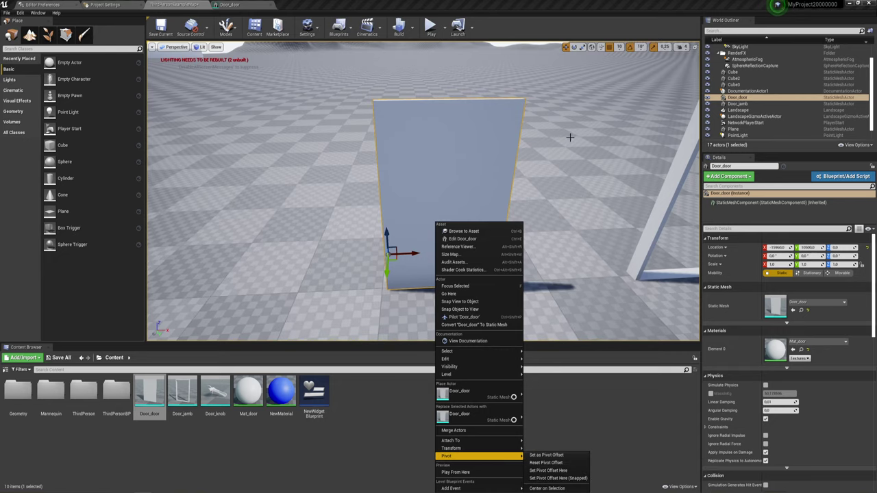
click(558, 478)
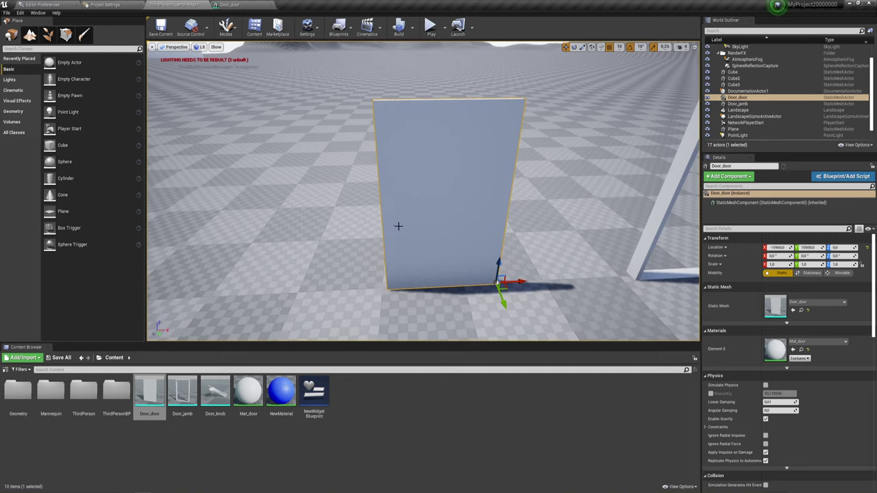
Step: Move the pivot to the door's lower-left edge and save it with Set as Pivot Offset
right_click(388, 259)
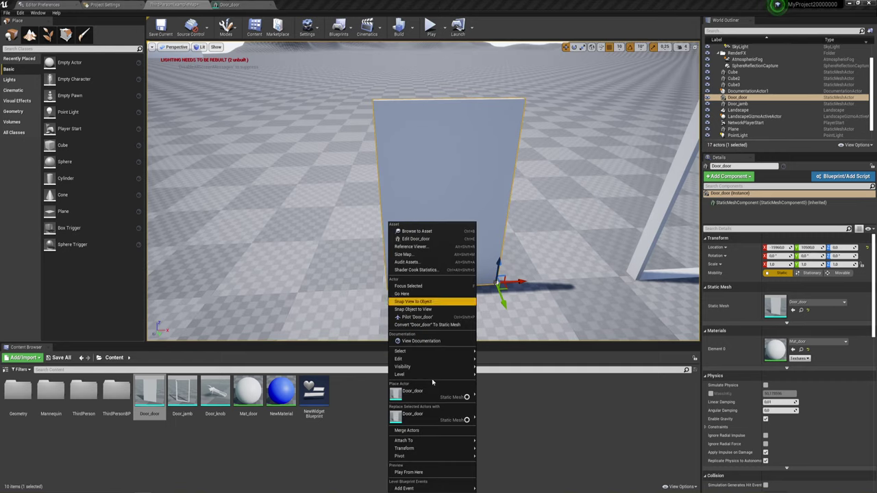
mouse_move(412, 443)
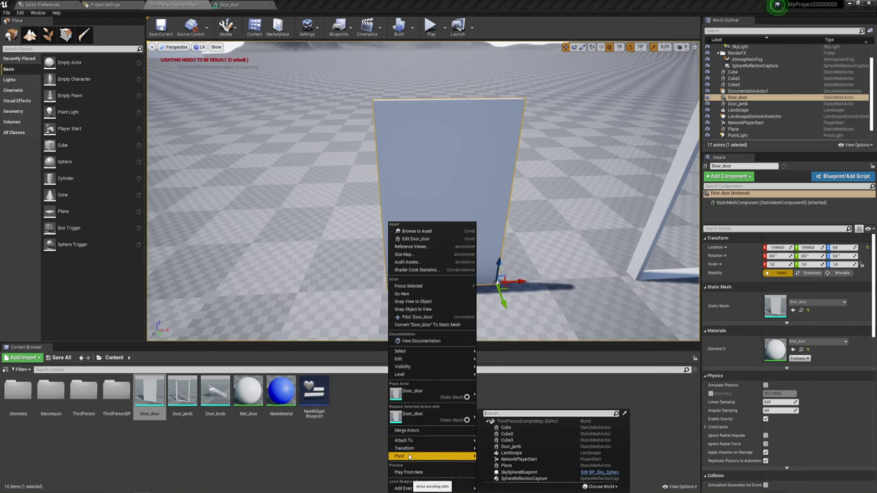
click(506, 470)
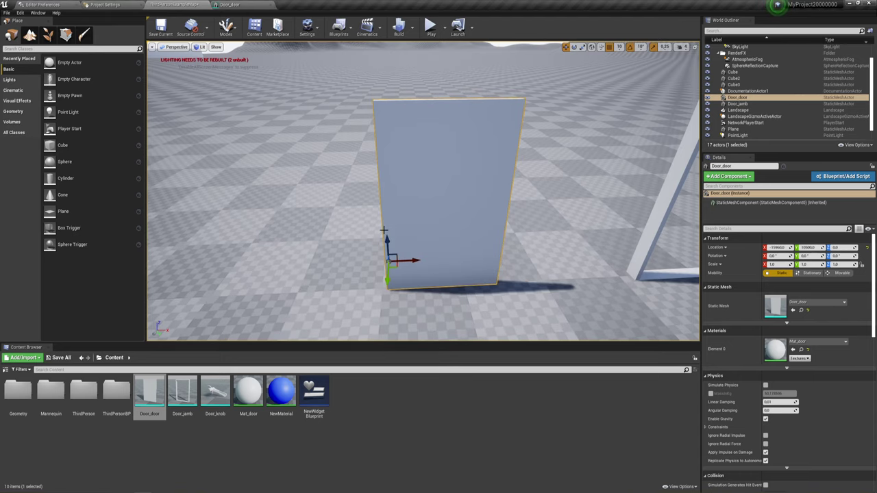
right_click(446, 242)
mouse_move(480, 455)
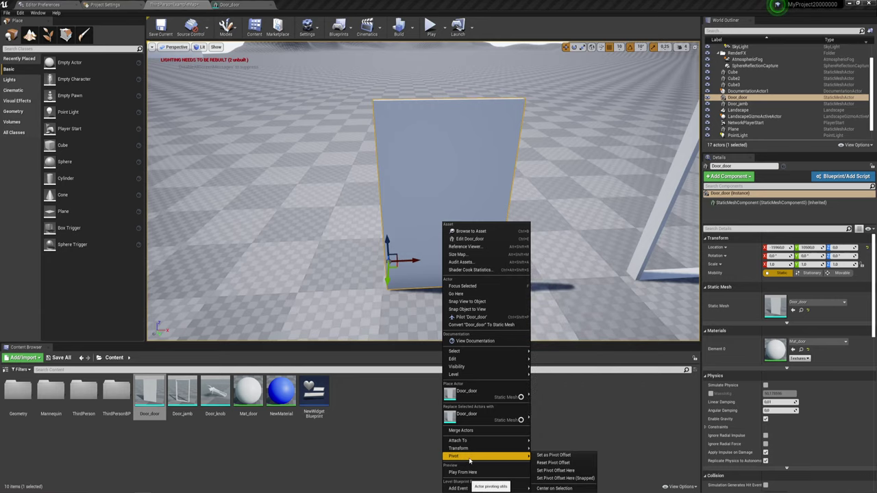
click(569, 456)
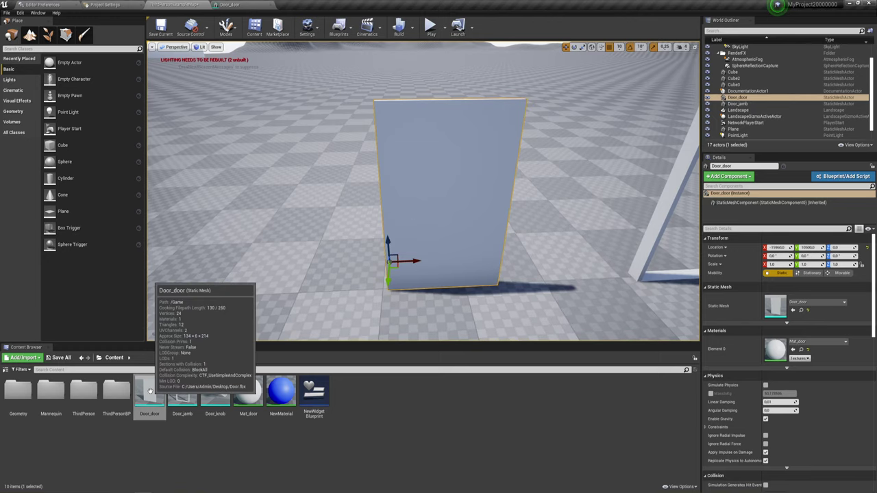
Step: Place a new Door_door2 from the Content Browser beside the jamb and delete the original Door_door
mouse_move(151, 397)
mouse_down()
mouse_move(606, 210)
mouse_move(601, 218)
mouse_up()
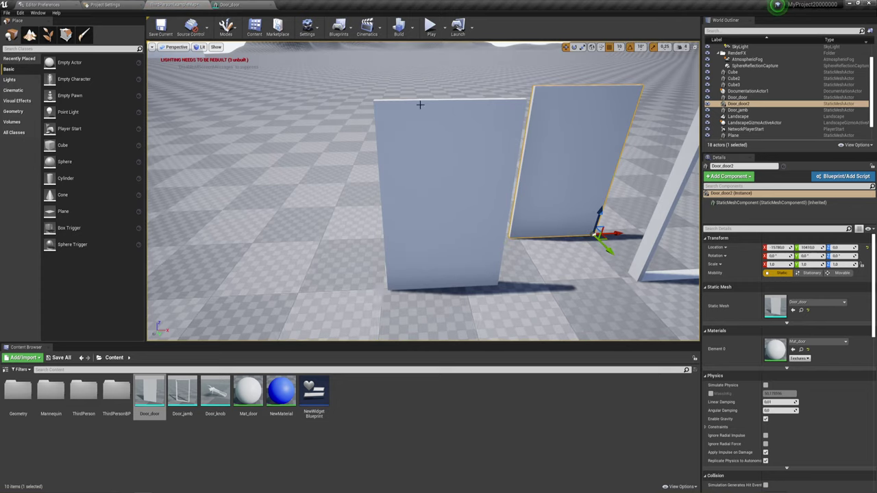
click(230, 5)
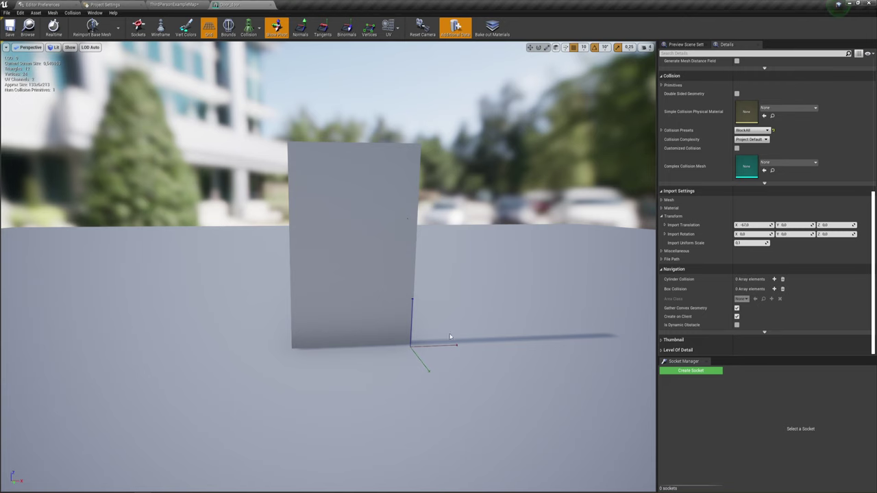
click(196, 4)
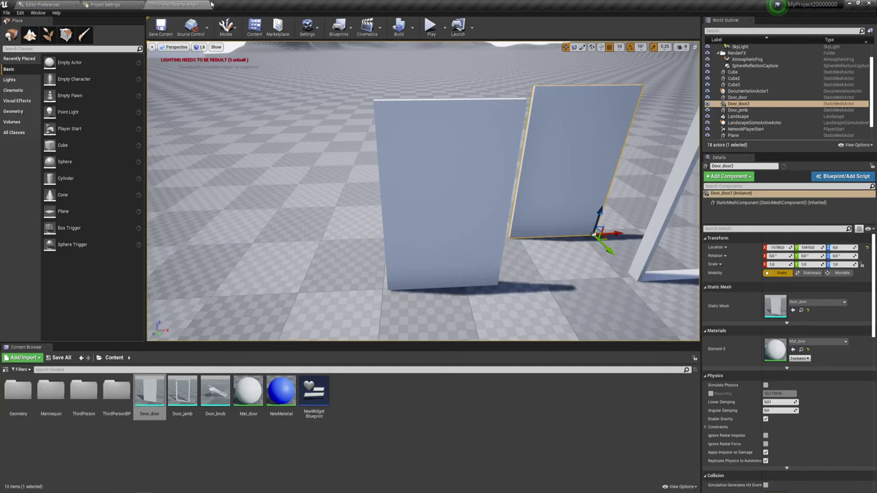
click(418, 188)
key(Delete)
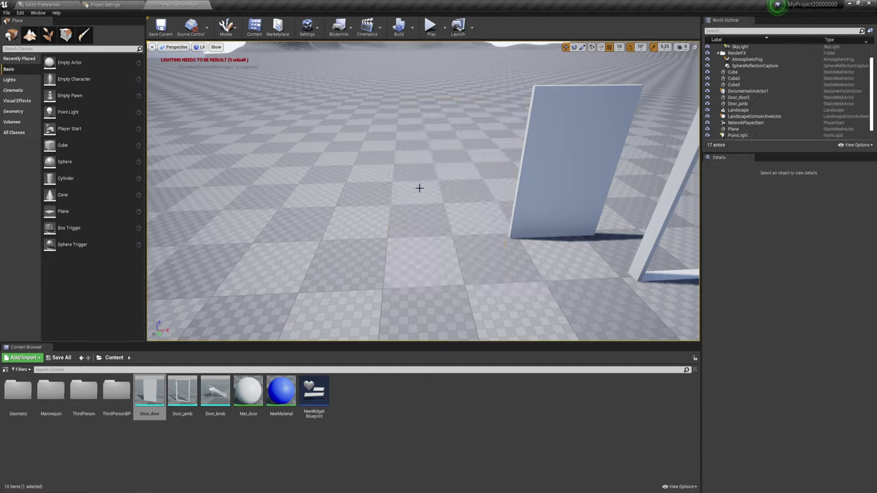
mouse_move(422, 191)
right_down()
mouse_move(383, 199)
mouse_move(511, 86)
right_up()
click(431, 26)
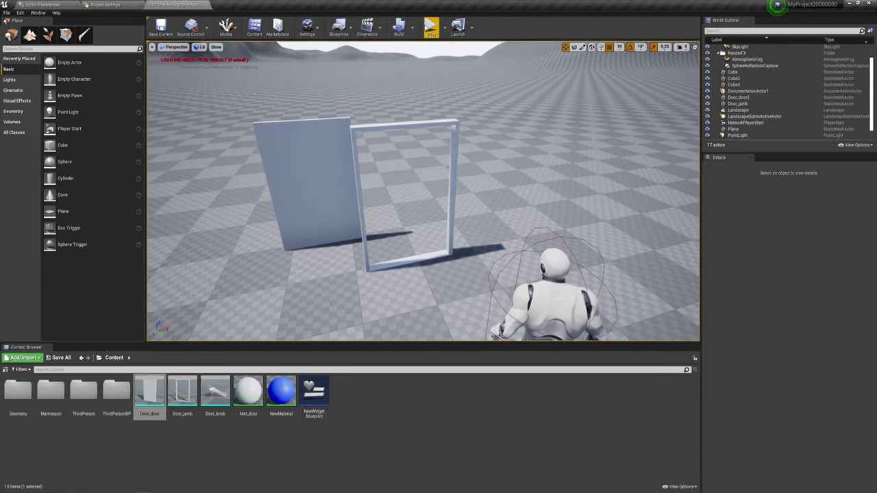
click(423, 192)
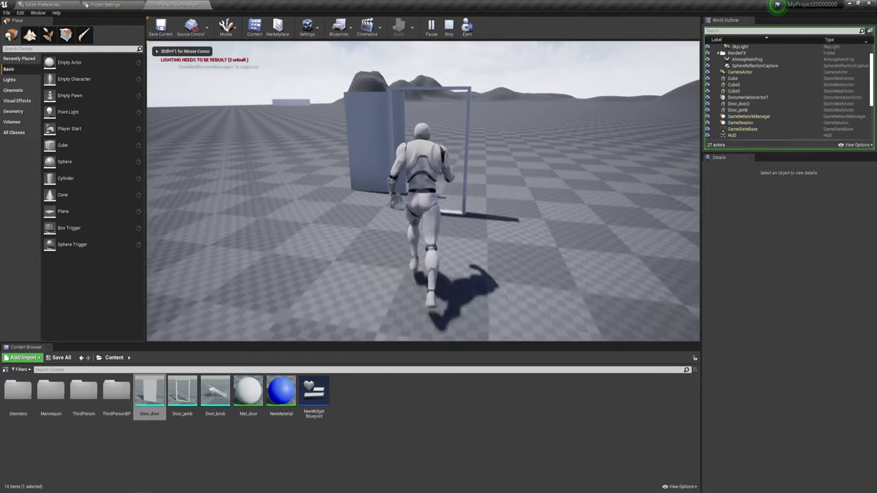
key(w)
key(s)
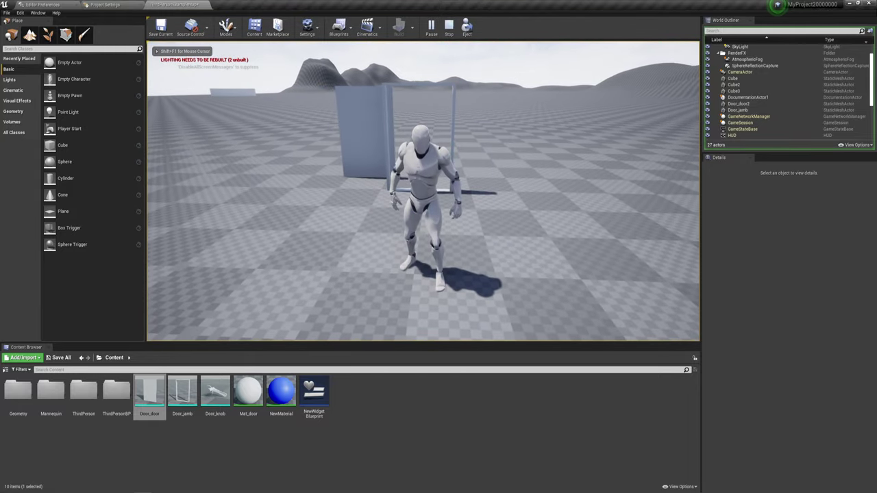
key(w)
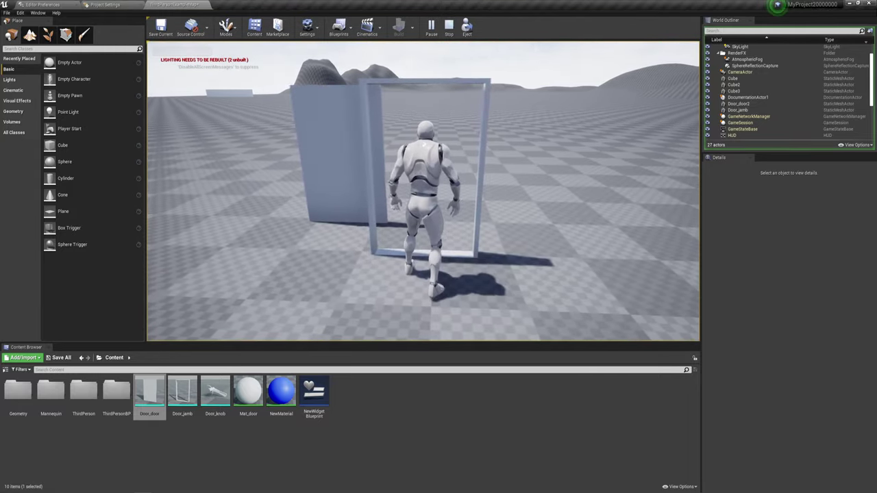
key(w)
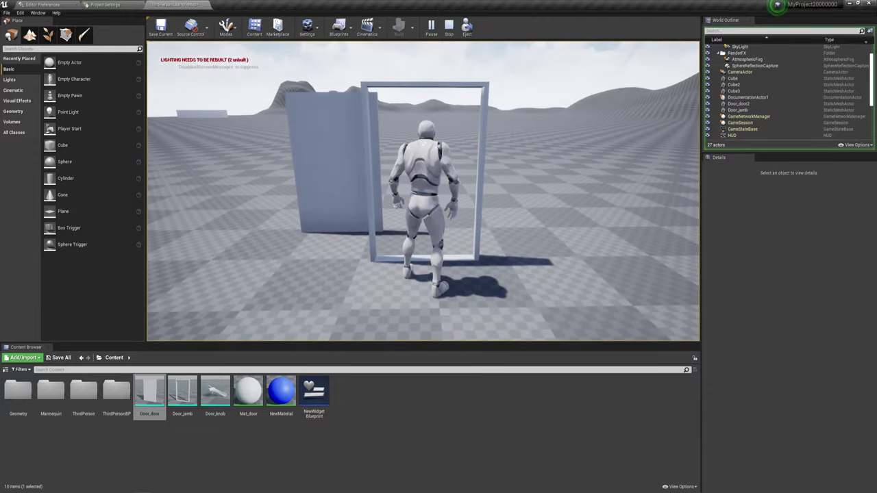
key(s)
key(a)
key(w)
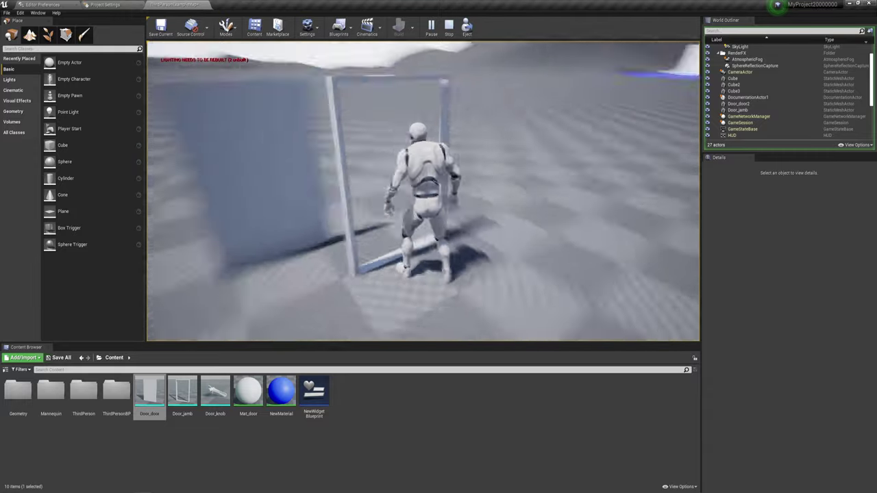
key(s)
key(d)
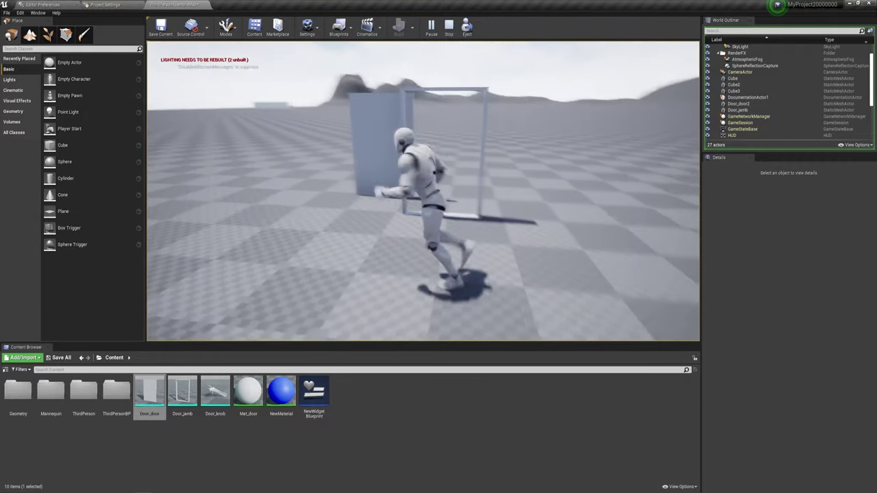
key(w)
key(Escape)
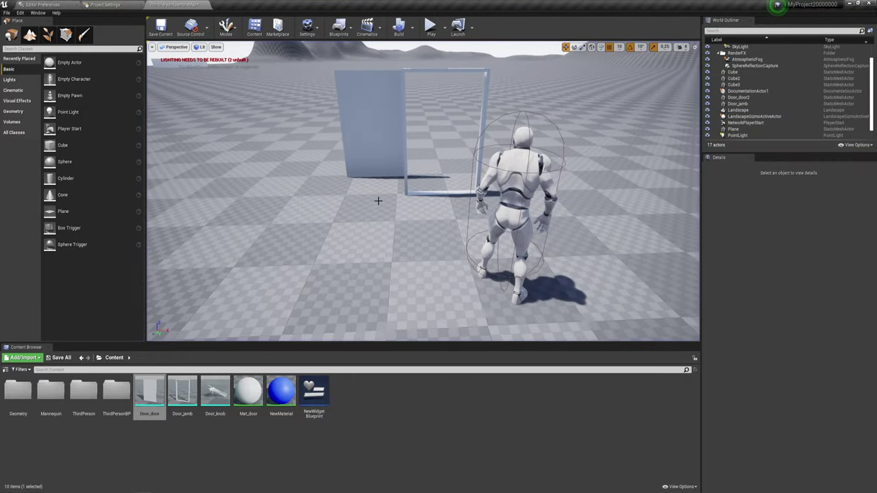
Step: Select Door_jamb in the level and fly the camera in to frame it with the wall
click(410, 190)
mouse_move(409, 191)
right_down()
mouse_move(418, 206)
mouse_move(448, 194)
right_up()
key(w)
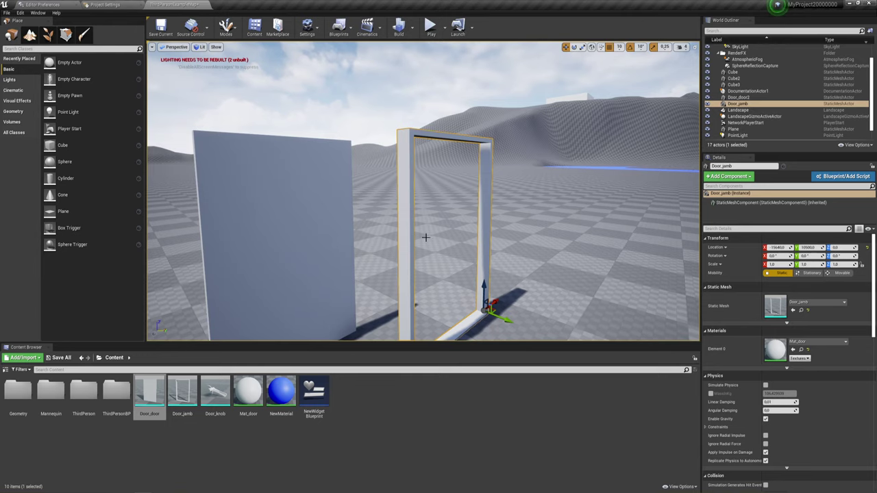
right_drag(425, 155, 438, 164)
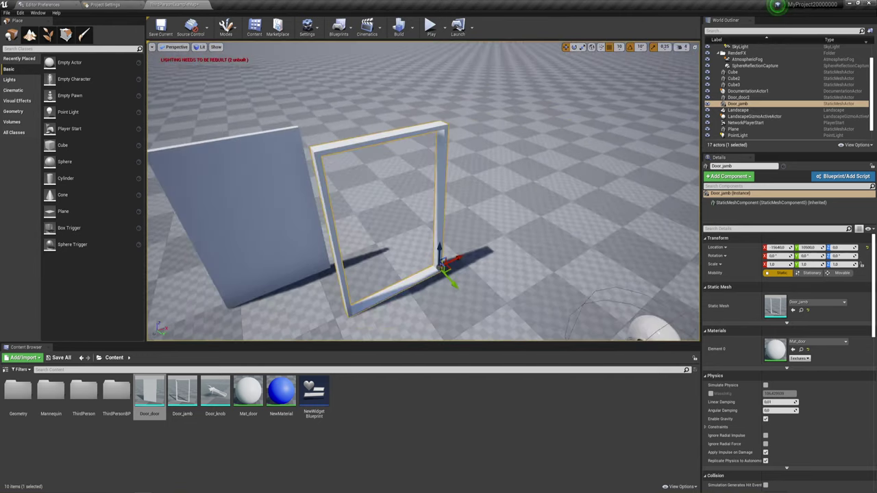
right_drag(446, 205, 446, 206)
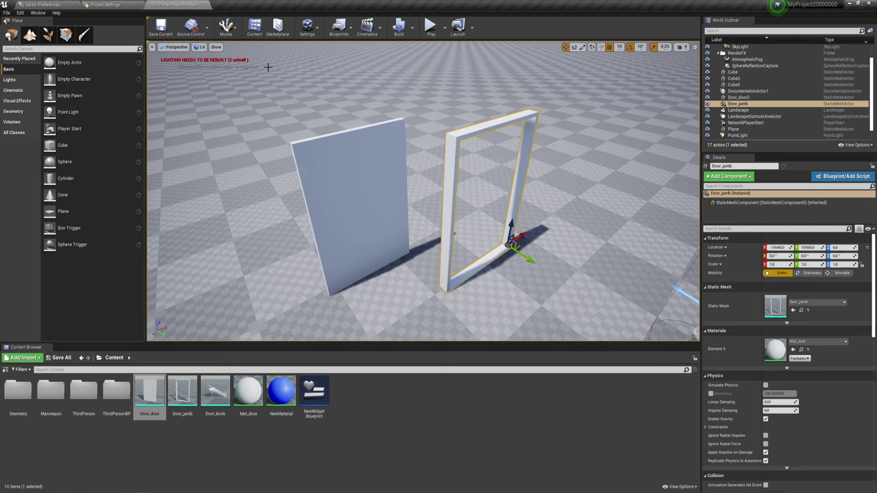
double_click(182, 392)
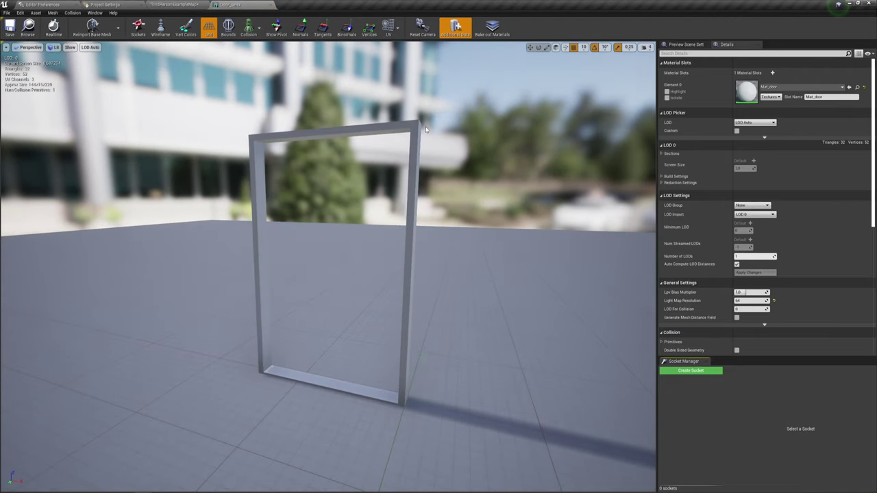
drag(390, 251, 367, 191)
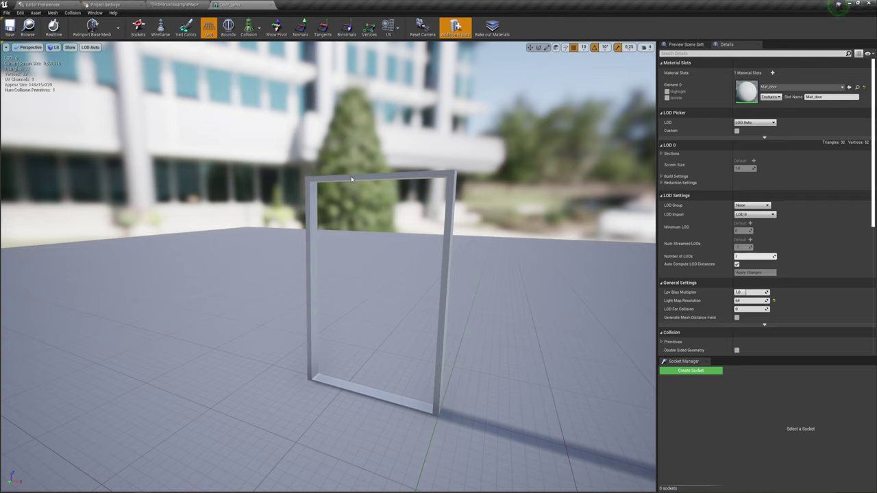
click(250, 31)
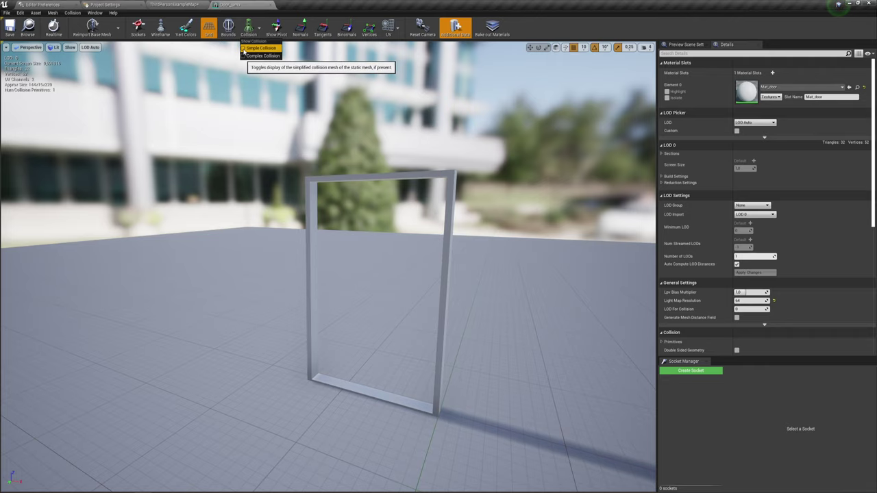
click(244, 49)
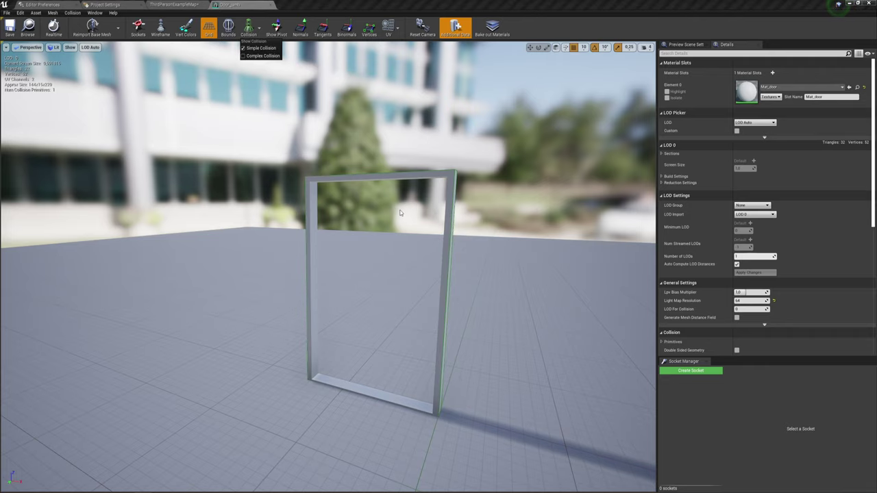
right_drag(322, 260, 322, 205)
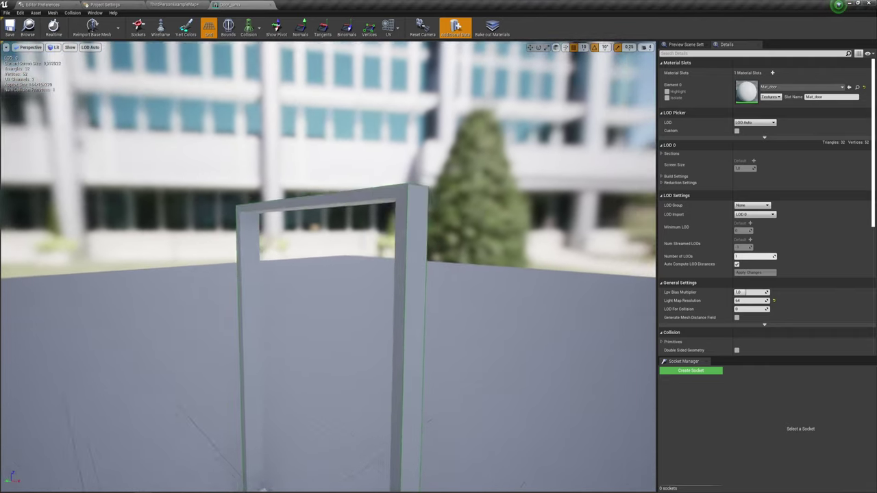
drag(322, 206, 447, 159)
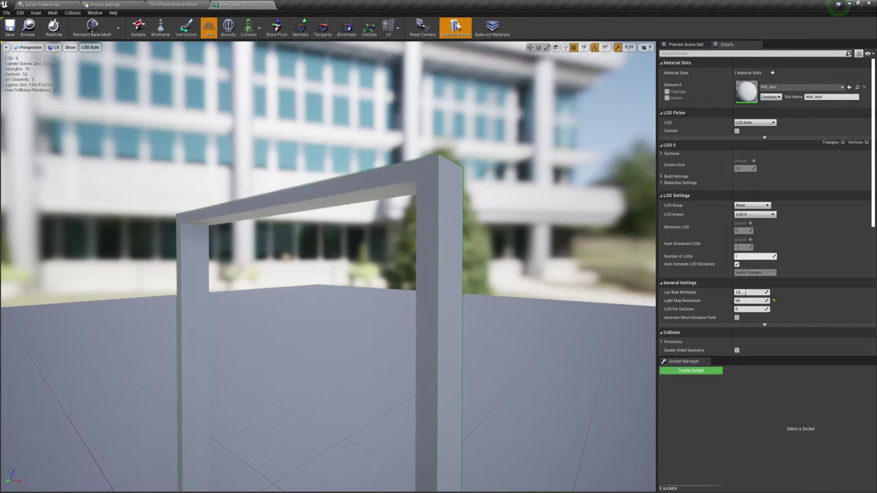
drag(451, 274, 450, 274)
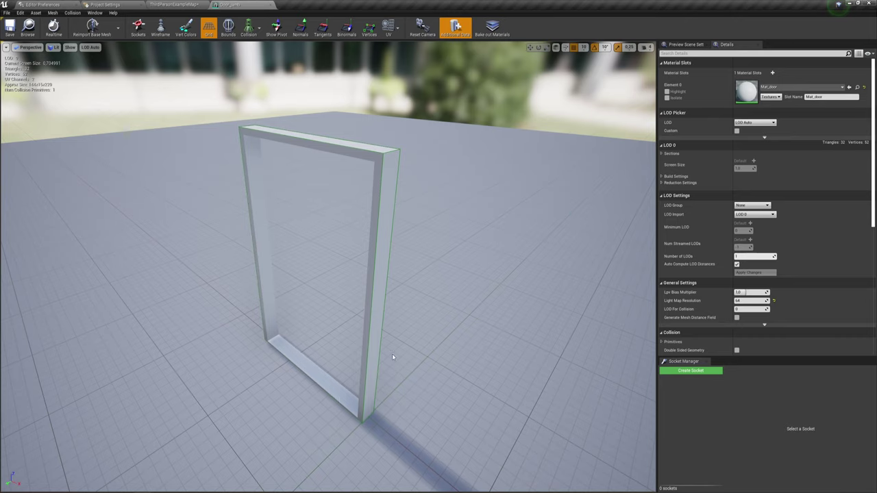
drag(393, 357, 439, 357)
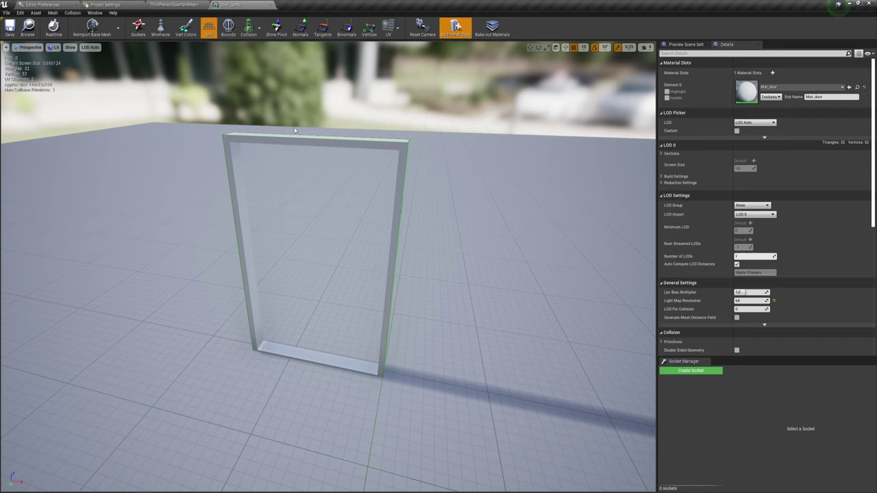
click(258, 29)
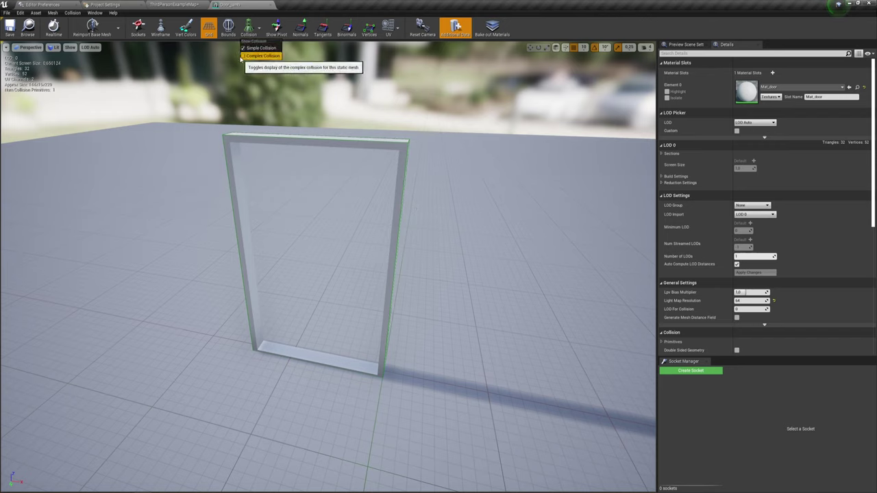
click(255, 48)
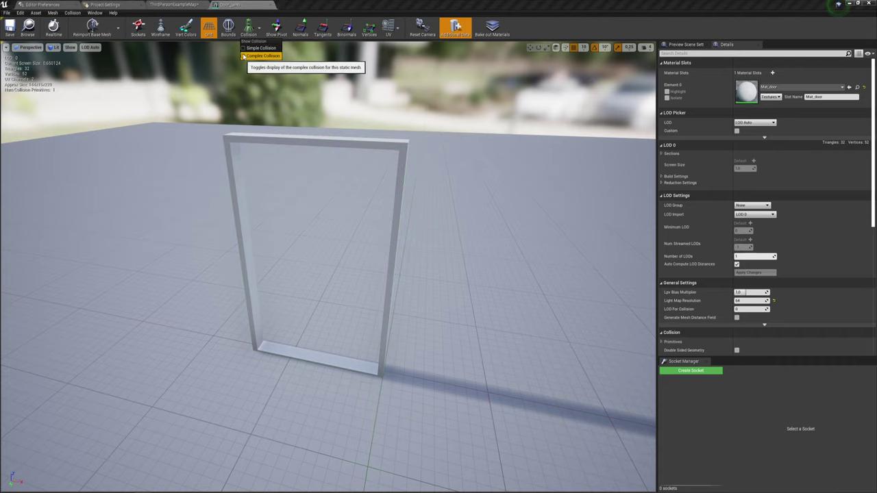
click(253, 55)
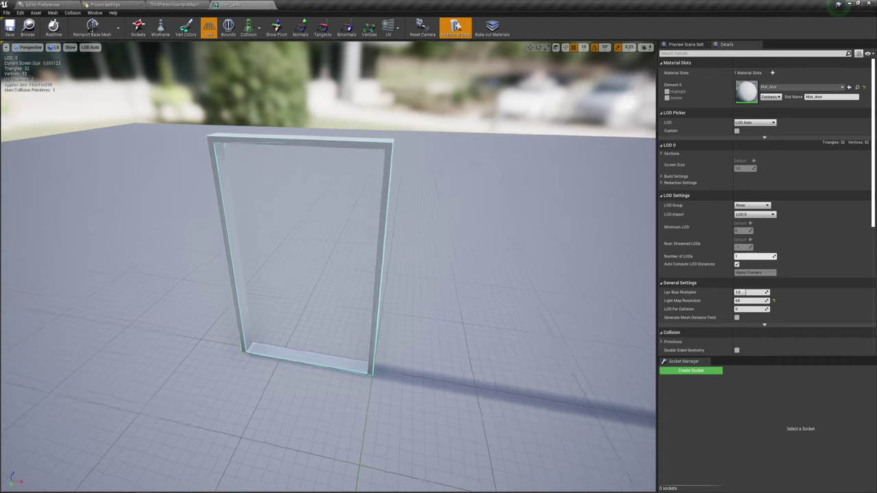
drag(329, 274, 384, 275)
drag(329, 274, 384, 274)
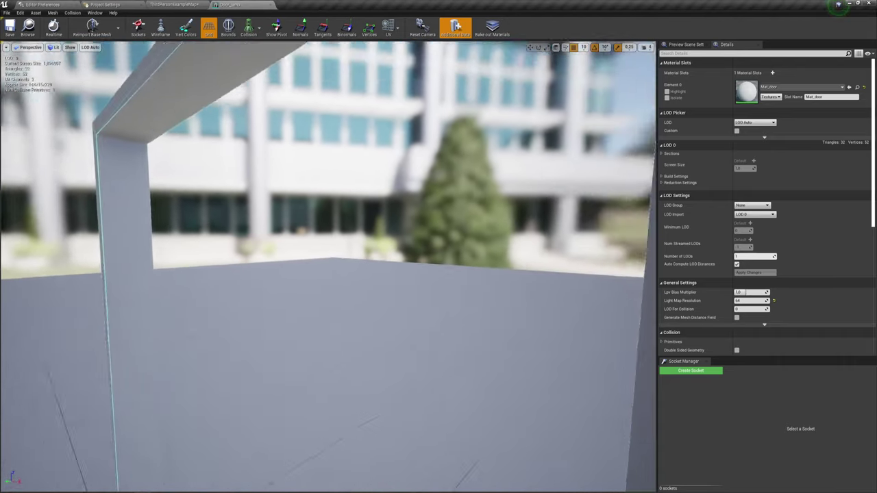
drag(329, 274, 274, 274)
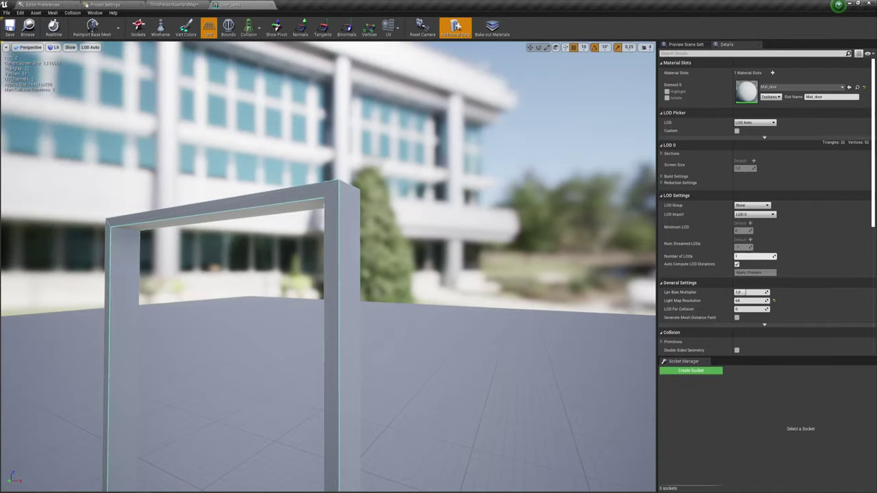
mouse_move(329, 275)
mouse_down()
mouse_move(356, 274)
mouse_move(274, 274)
mouse_up()
drag(329, 274, 274, 274)
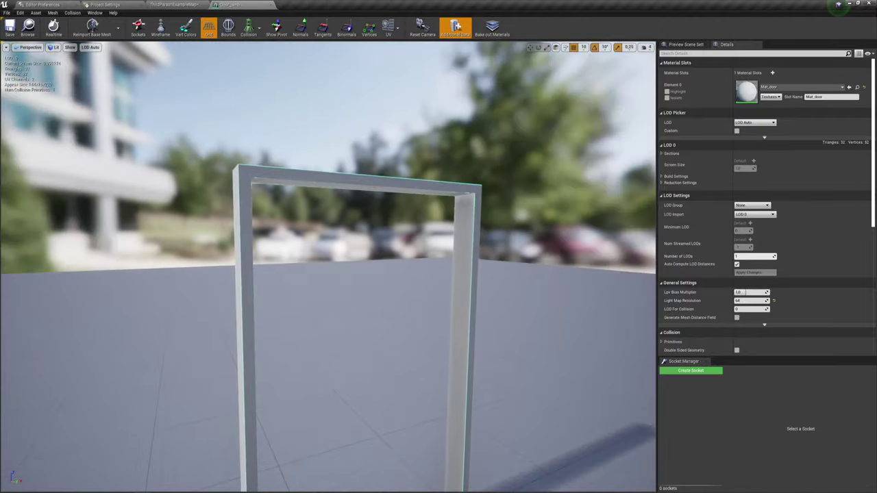
drag(329, 275, 301, 281)
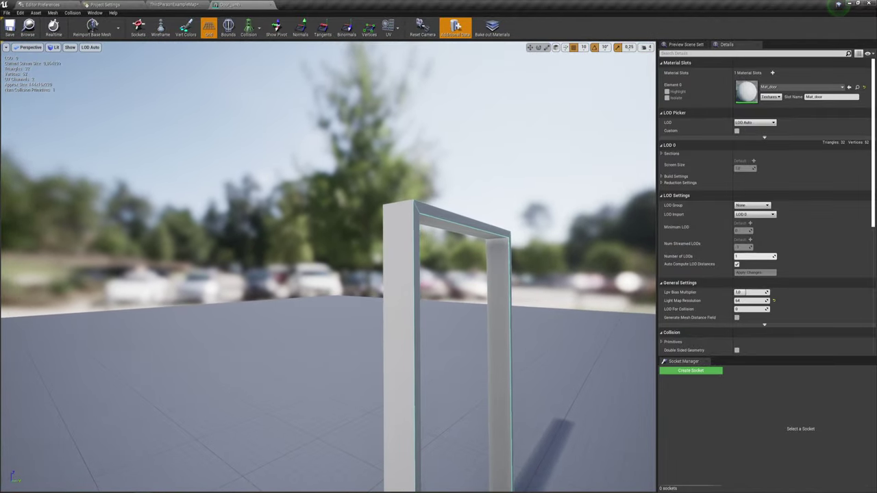
drag(392, 163, 461, 219)
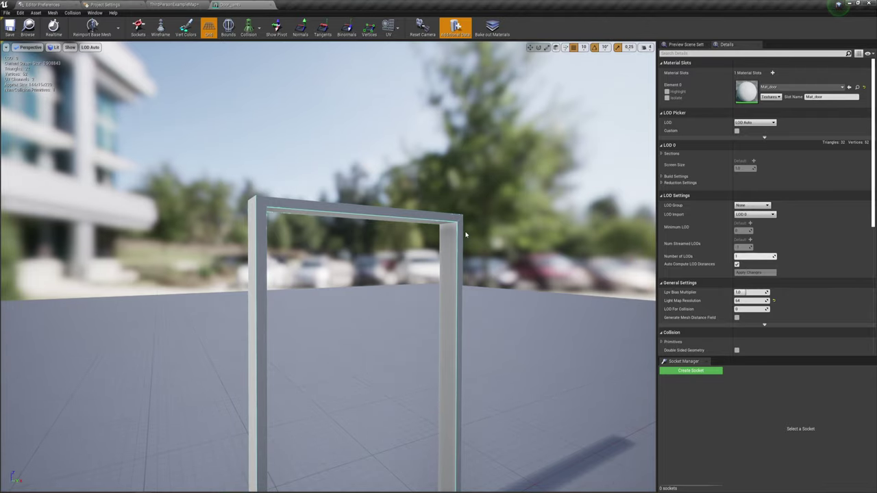
drag(466, 235, 319, 202)
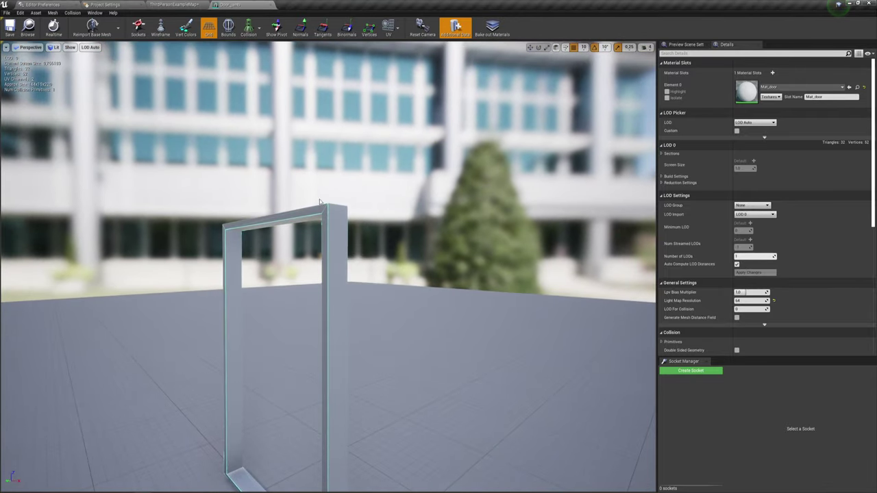
mouse_move(329, 274)
mouse_down()
mouse_move(384, 274)
mouse_move(424, 301)
mouse_up()
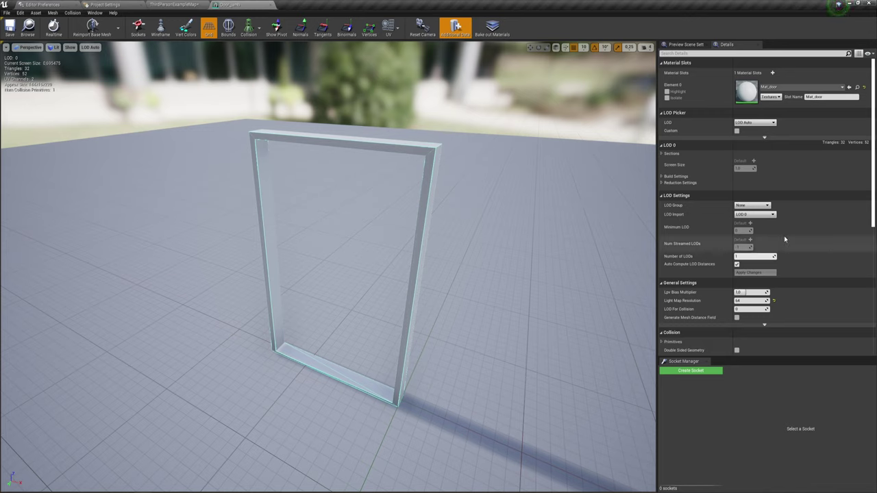
Step: Set the Door_jamb mesh's Collision Complexity to Use Complex Collision As Simple and save it
scroll(780, 236, down, 2)
scroll(775, 226, down, 2)
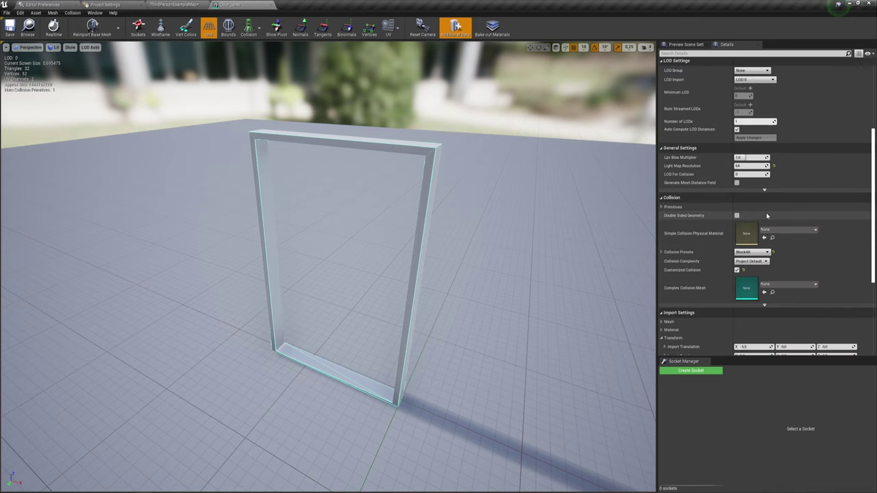
scroll(719, 147, down, 1)
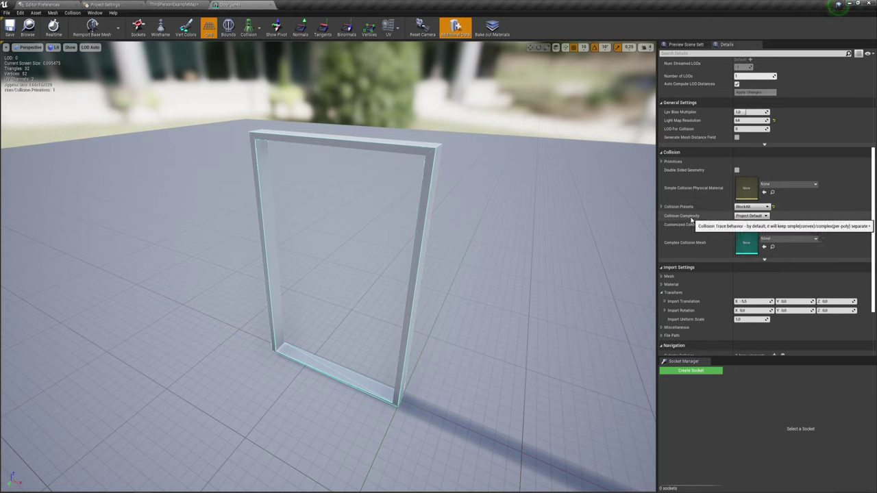
click(766, 216)
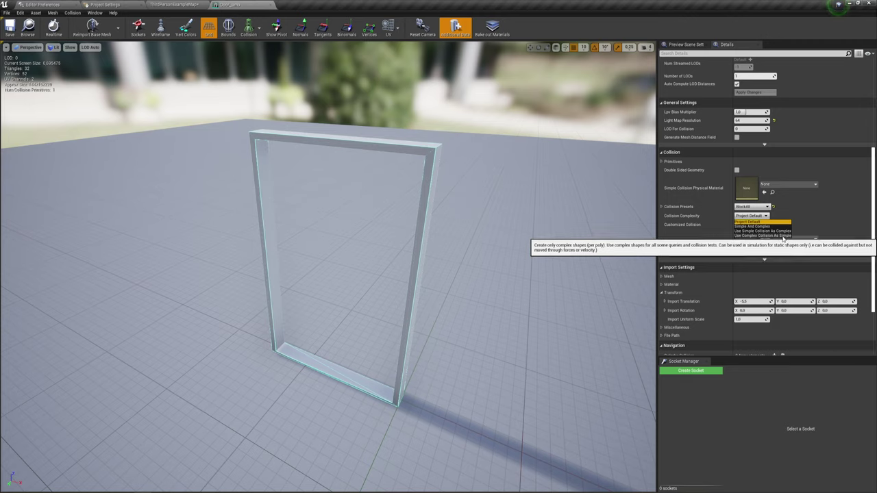
click(783, 237)
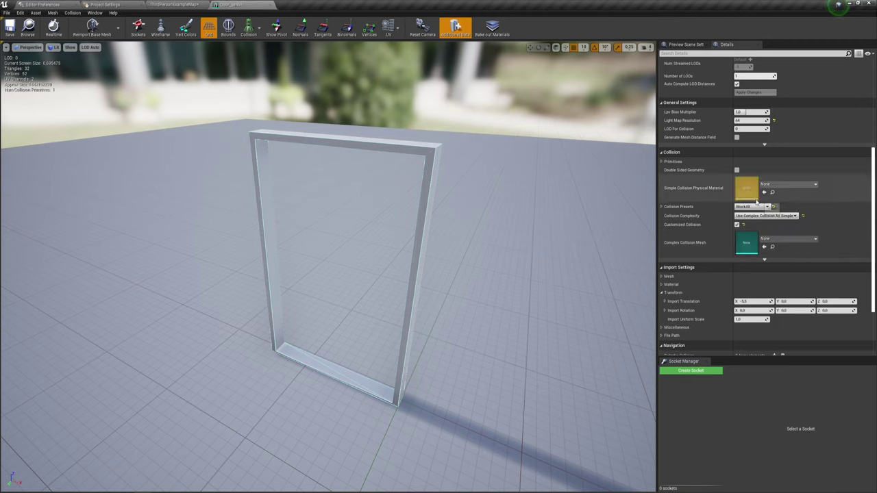
click(10, 27)
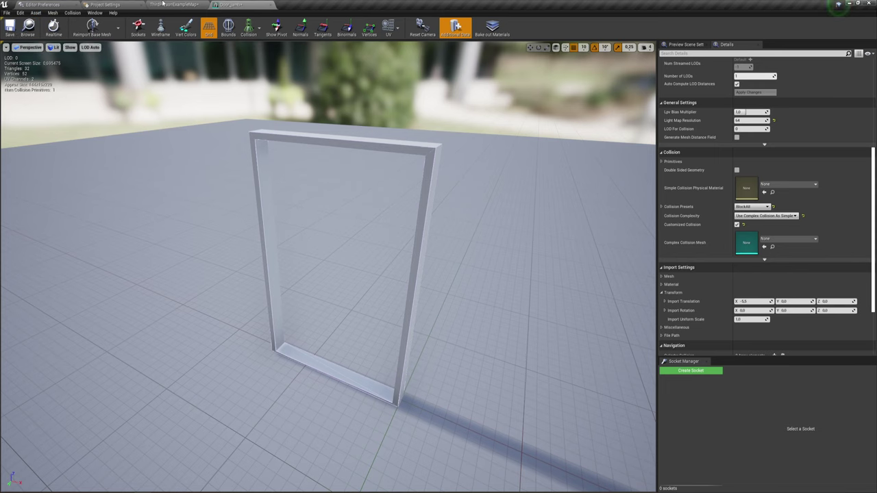
click(163, 4)
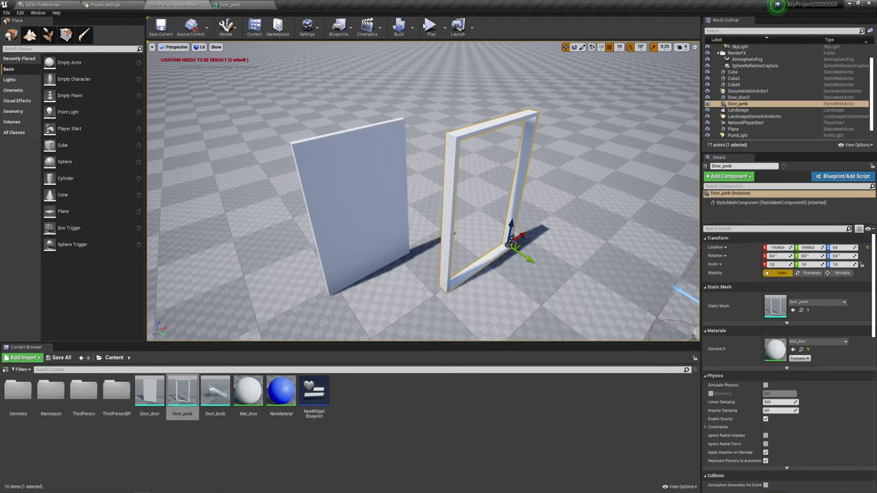
Step: Play the level, run the character back and forth through the door frame, then stop
click(430, 26)
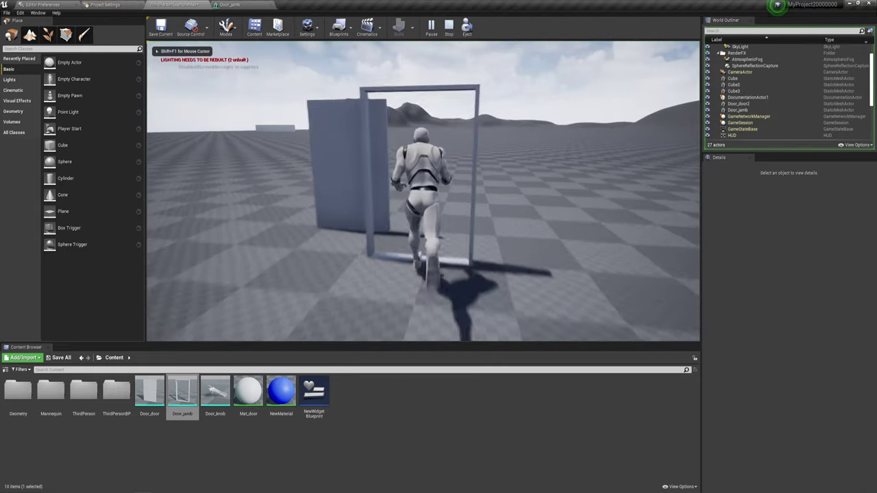
key(s)
key(a)
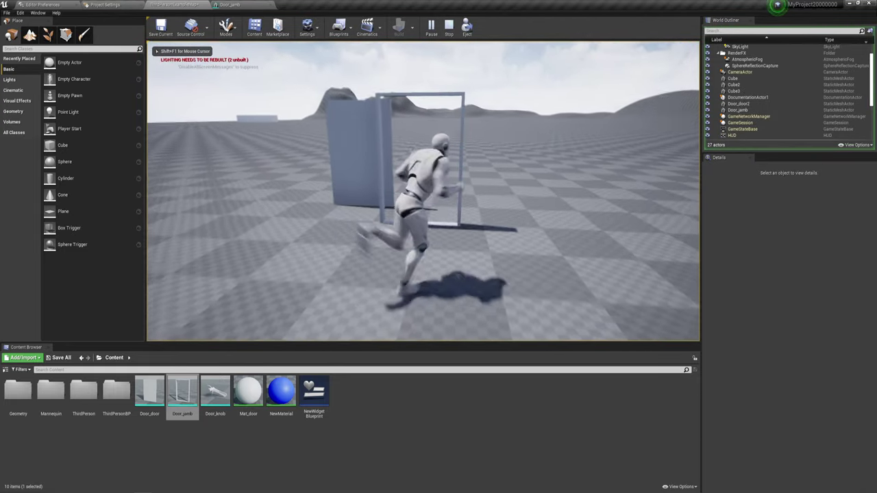
key(w)
key(s)
key(w)
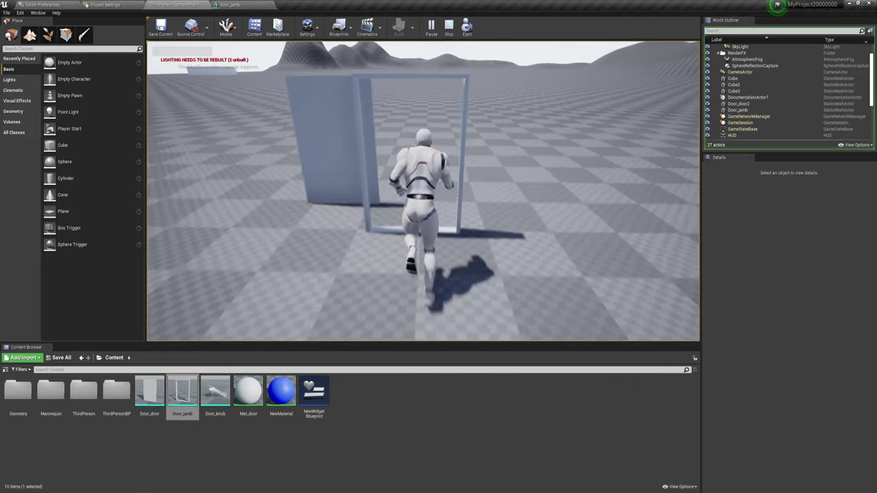
key(s)
key(a)
key(w)
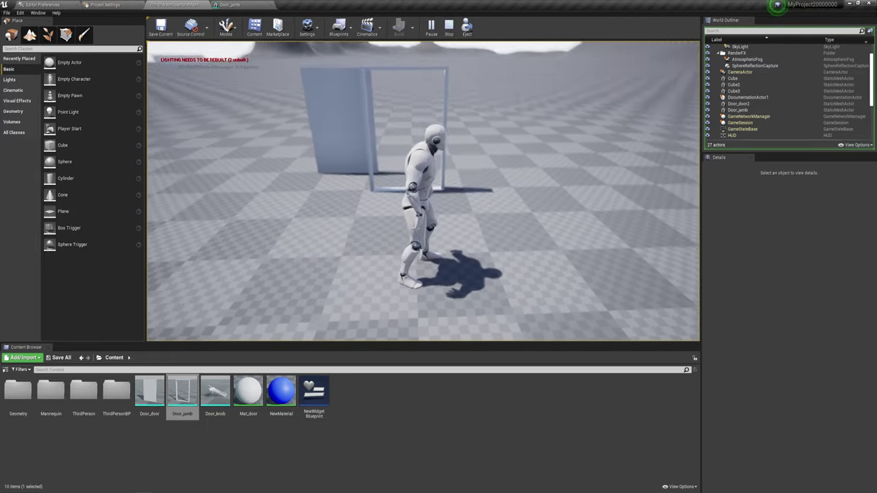
key(Escape)
click(415, 102)
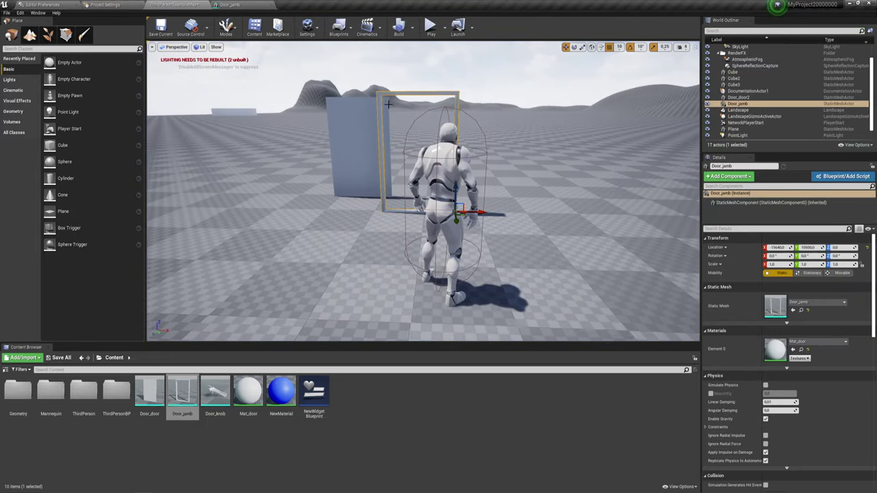
Step: Orbit the editor view around Door_jamb to see the frame and wall together
right_drag(388, 104, 411, 110)
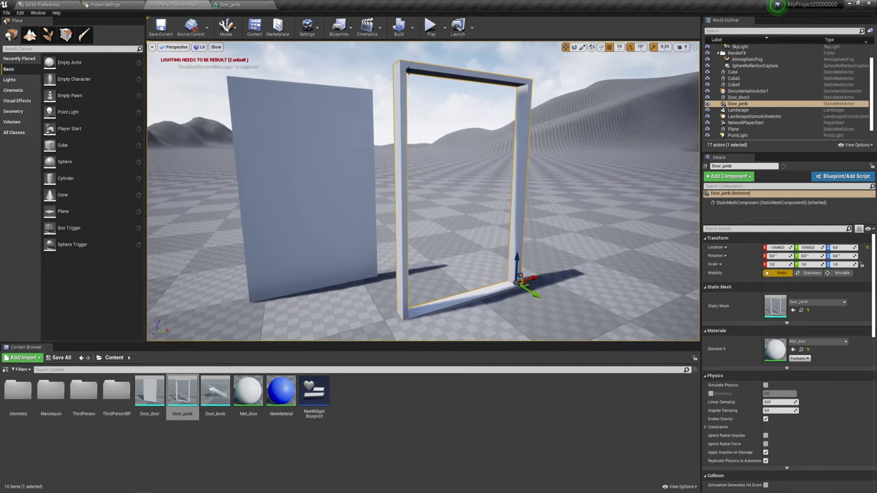
right_drag(423, 192, 446, 195)
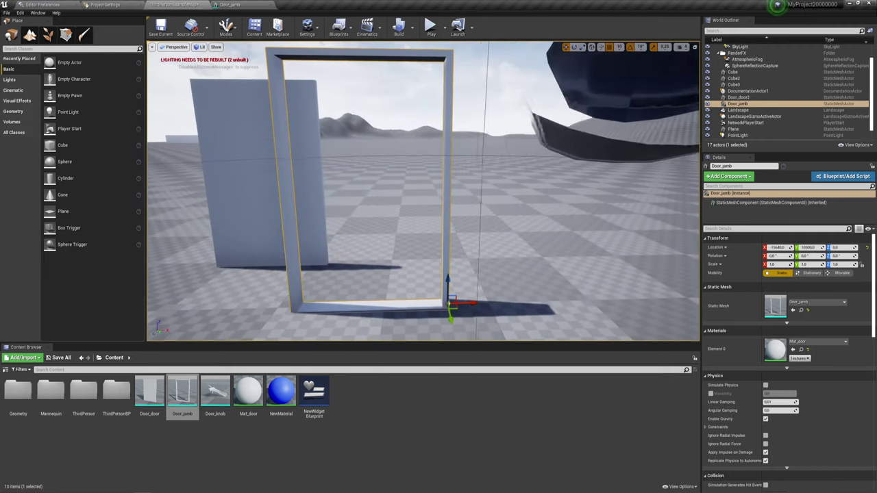
right_drag(432, 86, 444, 85)
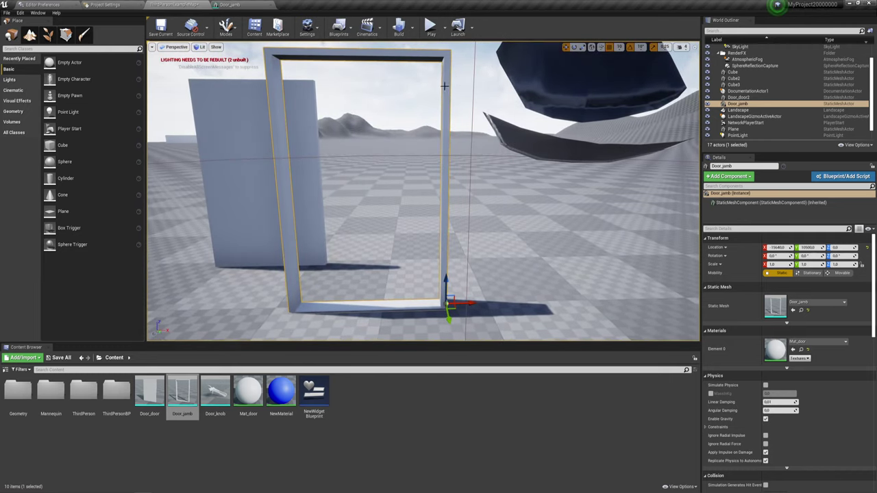
right_drag(442, 165, 448, 166)
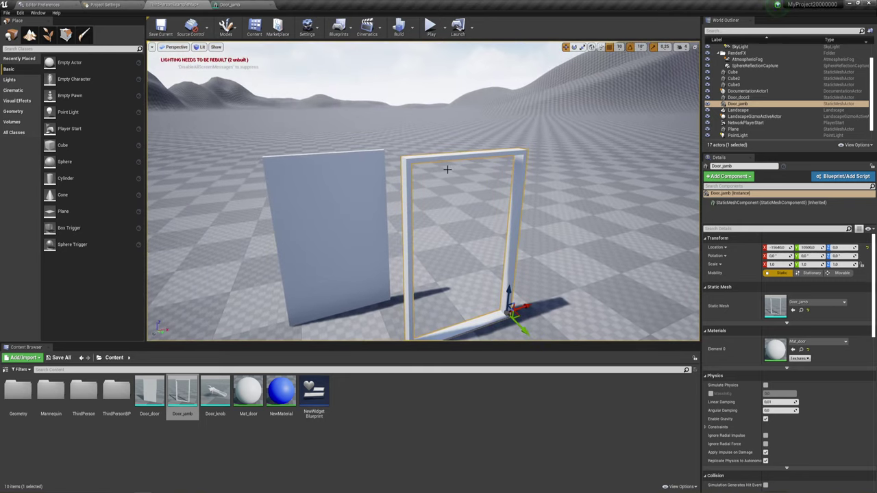
Step: Reopen the Door_jamb mesh and set its Collision Complexity back to Project Default
click(245, 7)
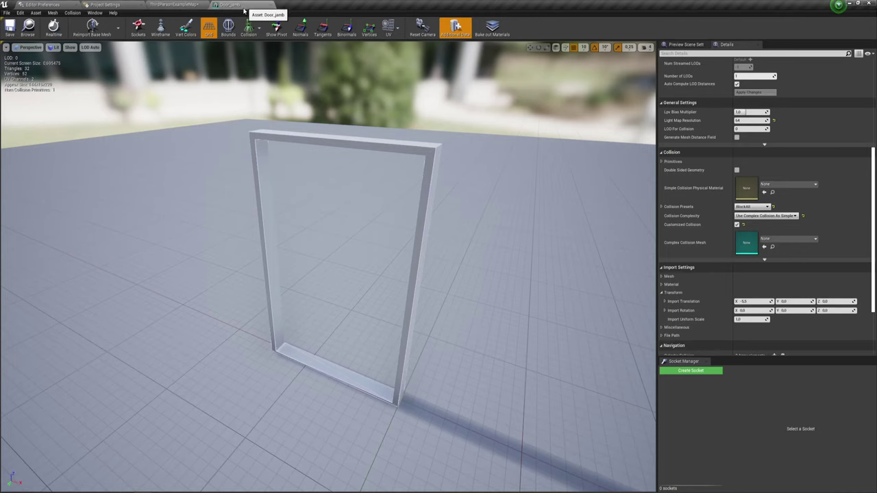
click(781, 217)
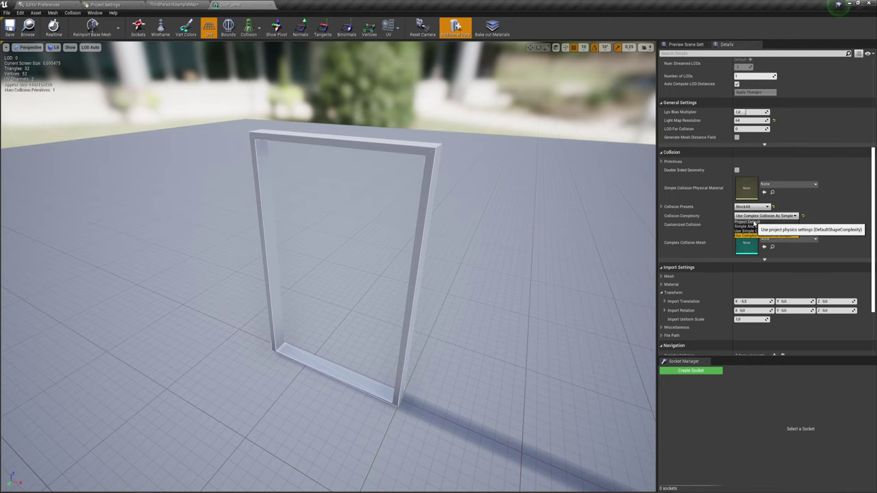
click(746, 221)
Step: Display simple collision instead of complex and select the door's simple collision shape
mouse_move(486, 245)
mouse_down()
mouse_move(507, 247)
mouse_move(456, 215)
mouse_up()
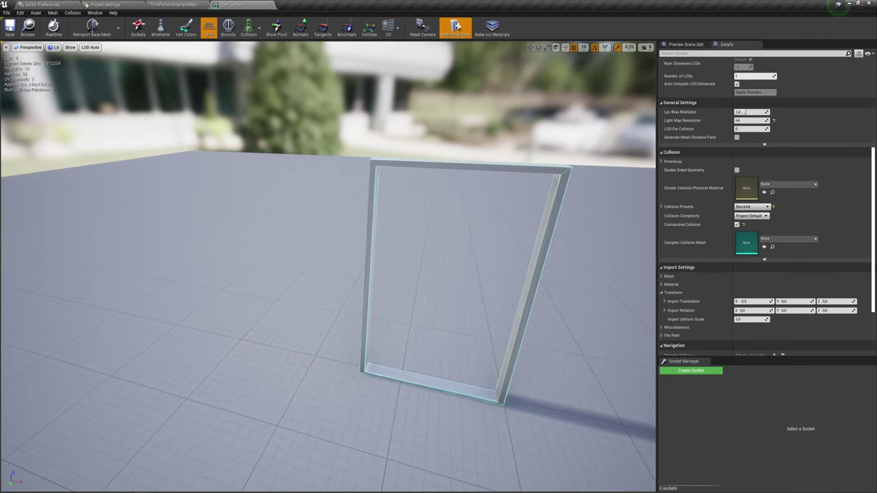
click(256, 28)
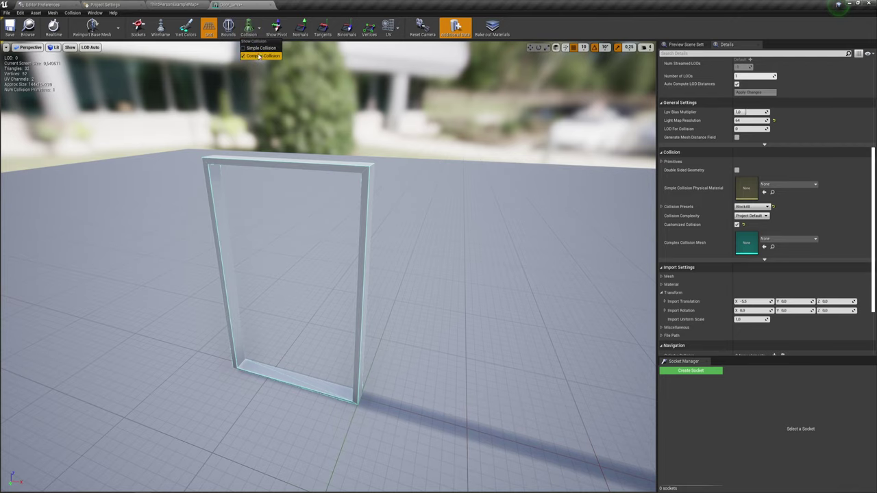
click(247, 48)
click(244, 48)
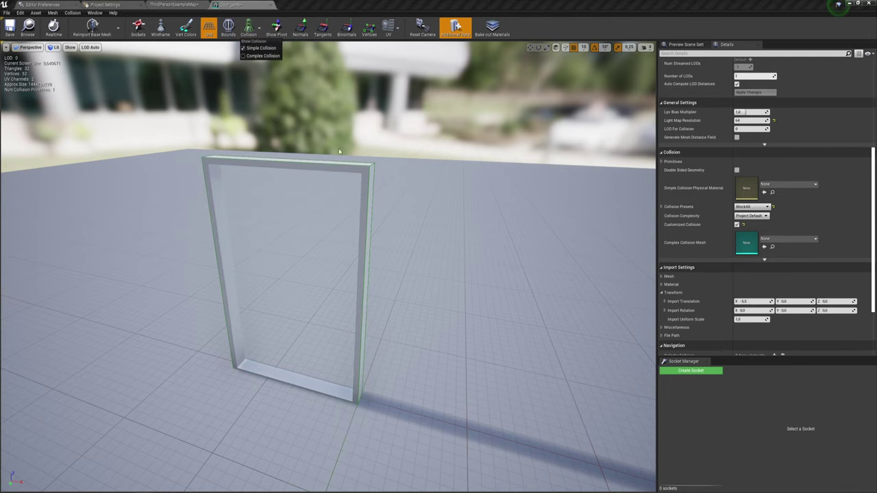
click(371, 176)
drag(404, 191, 357, 196)
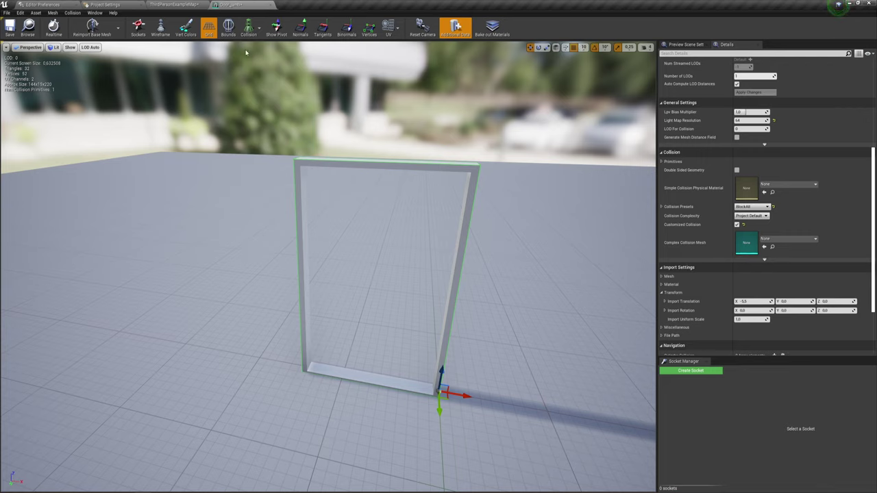
Step: Scale the collision box to the right post's width, then Alt-drag a copy onto the left post
click(258, 27)
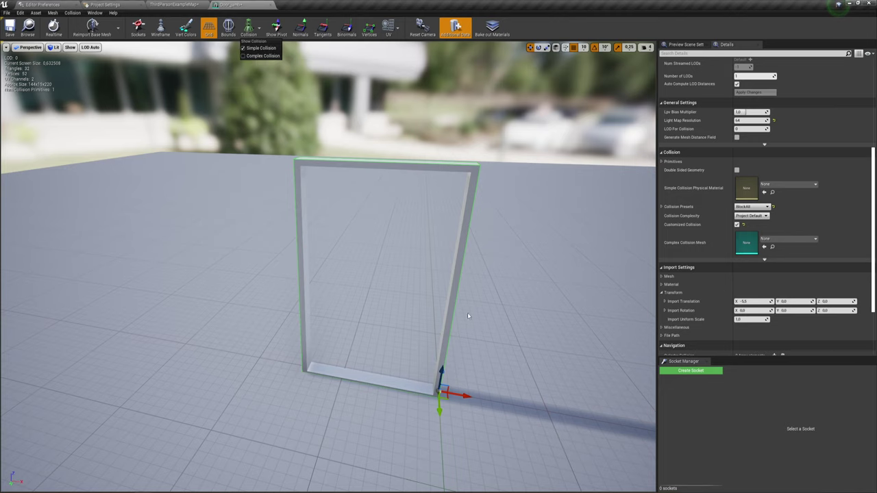
click(460, 395)
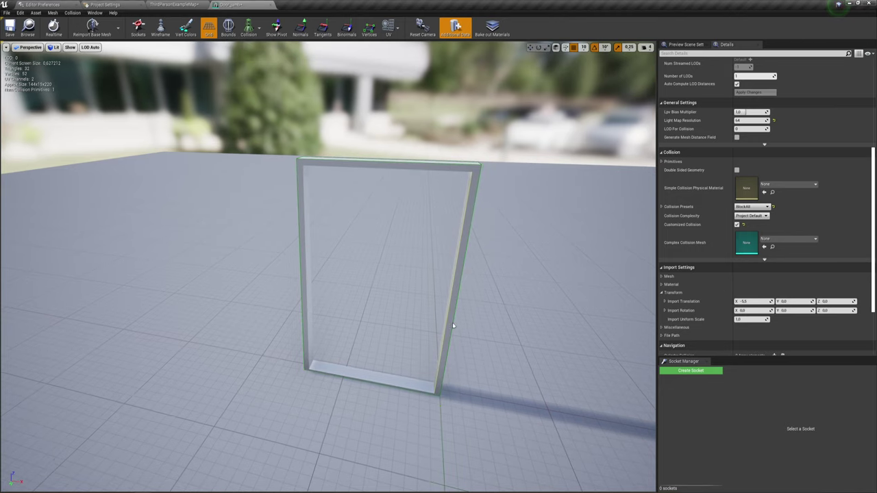
key(w)
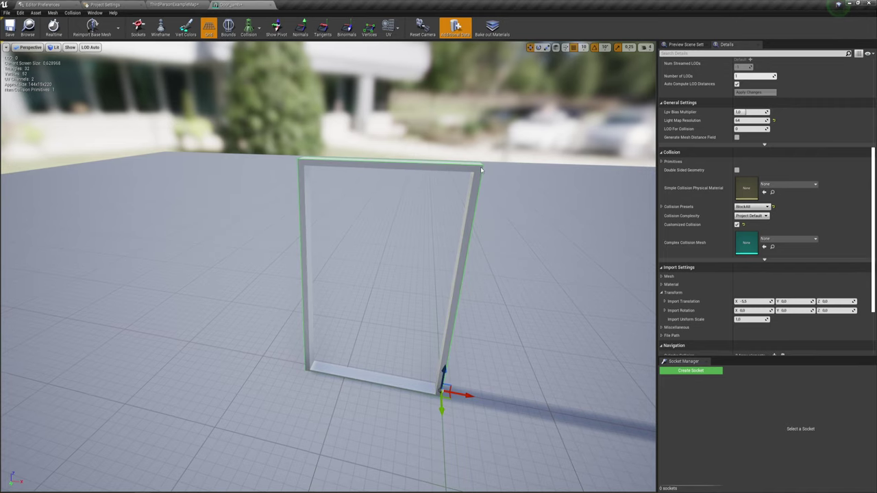
click(546, 47)
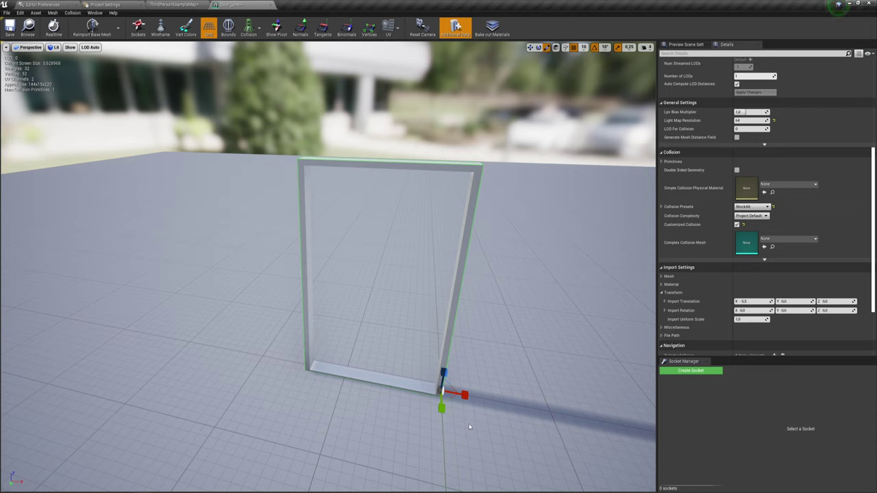
drag(464, 396, 465, 396)
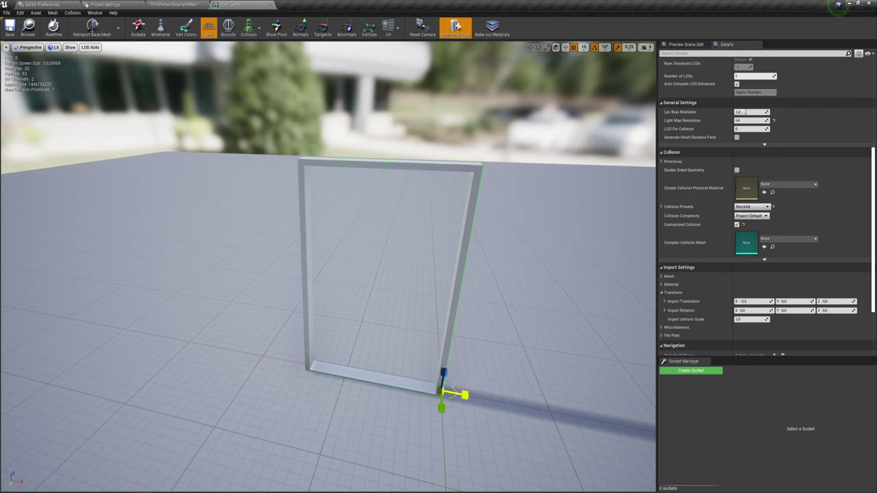
drag(465, 396, 465, 396)
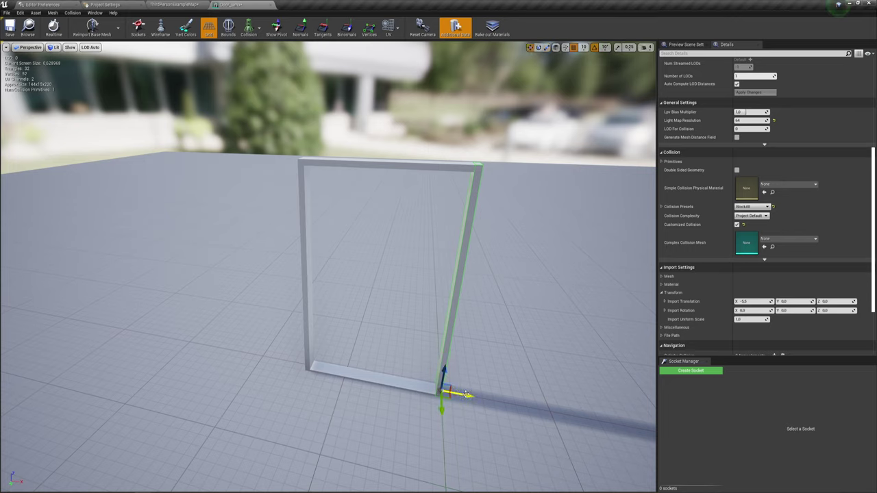
alt+drag(466, 395, 336, 371)
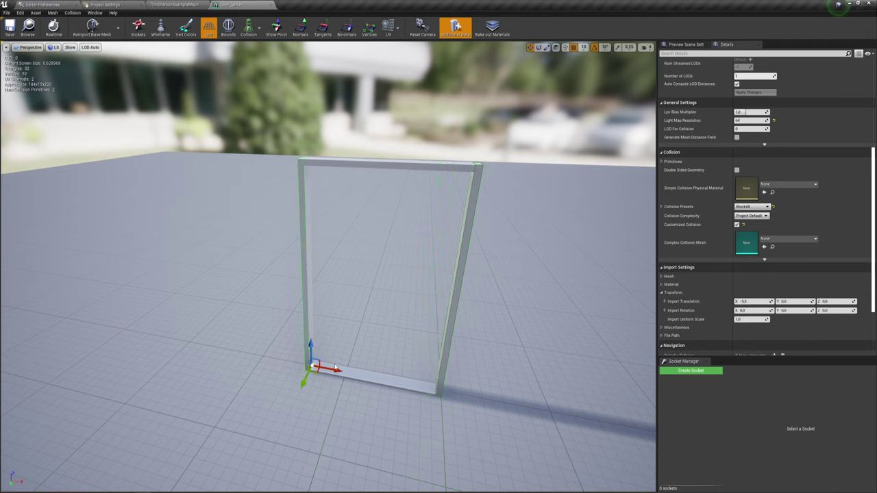
Step: Add a box simplified collision, raise it to the top bar and shrink its height
click(71, 13)
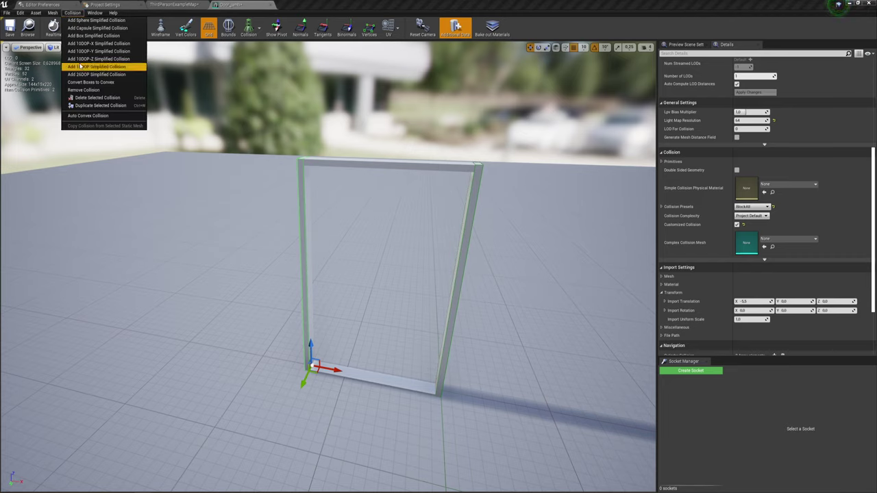
click(82, 36)
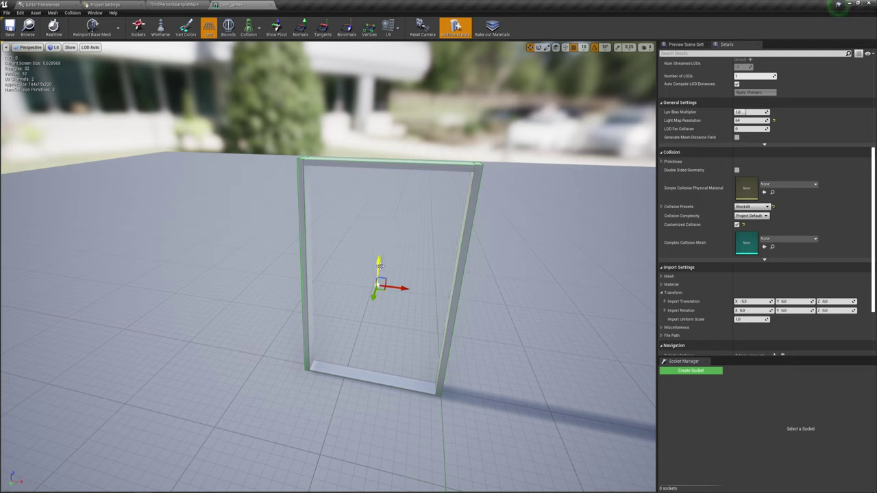
drag(379, 265, 398, 137)
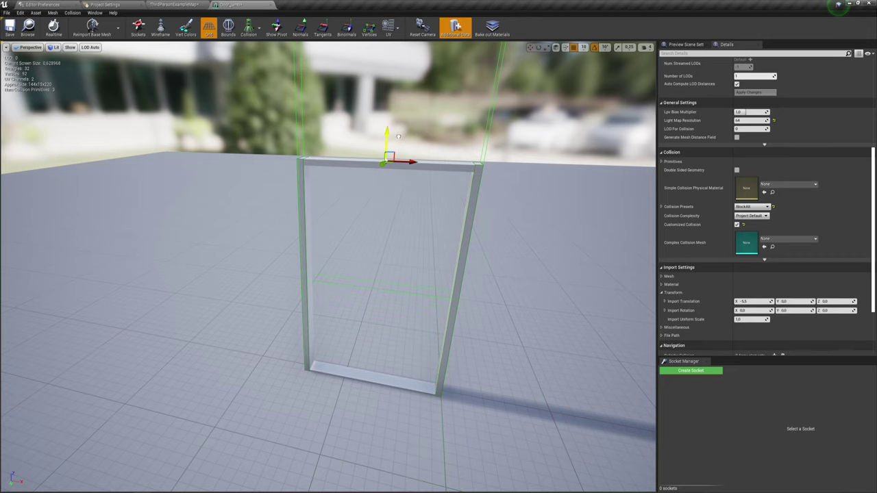
scroll(376, 216, down, 3)
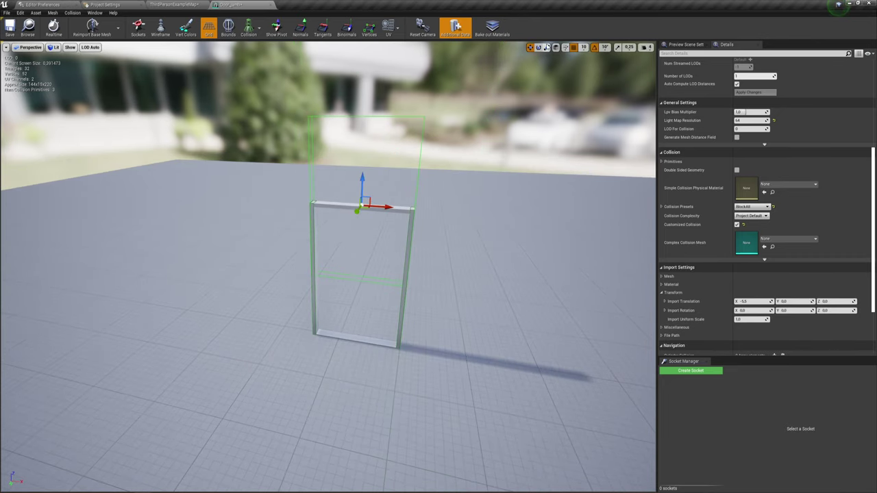
click(547, 47)
drag(358, 185, 358, 205)
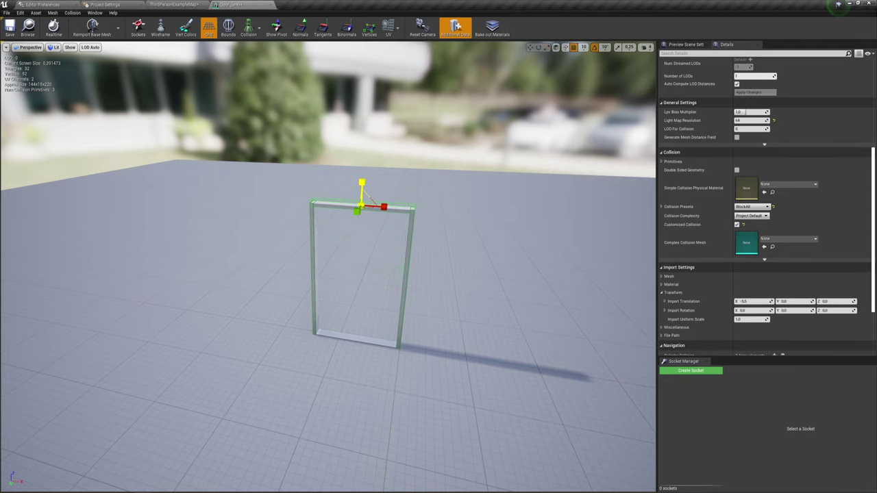
mouse_move(357, 205)
right_down()
mouse_move(370, 199)
mouse_move(378, 169)
right_up()
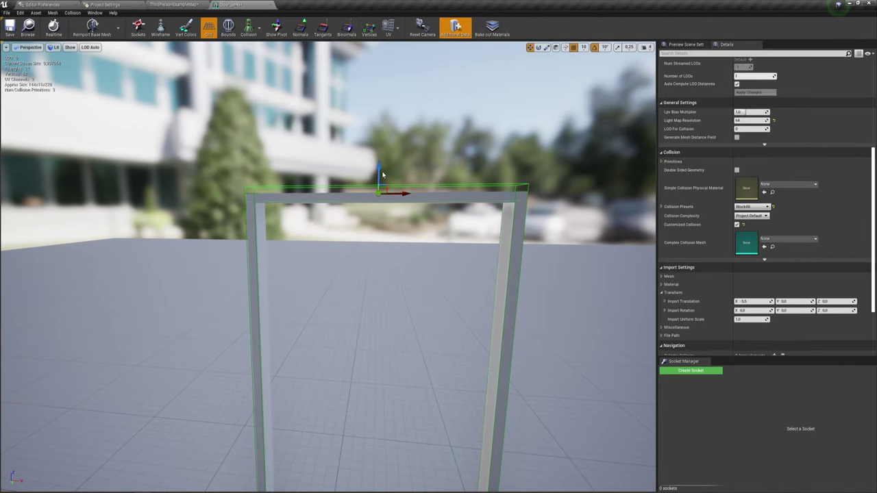
Step: Fine-tune the new box's size and position so it encloses the top bar
key(r)
drag(378, 171, 381, 179)
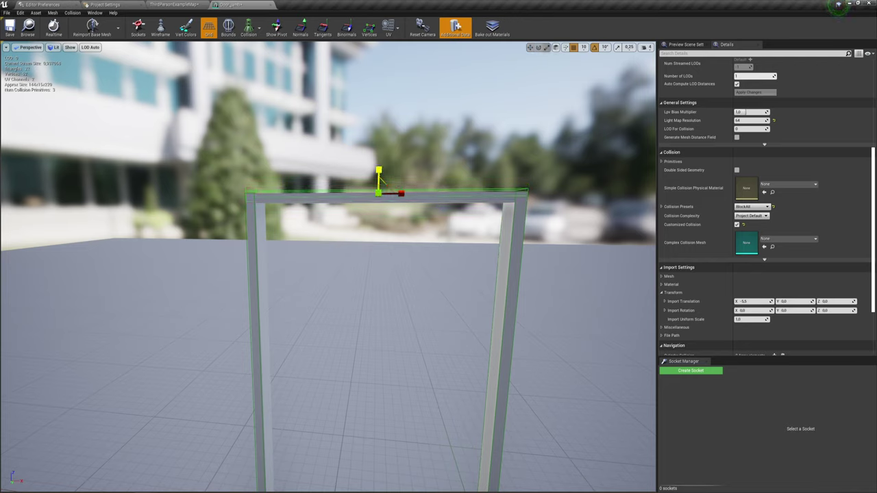
key(w)
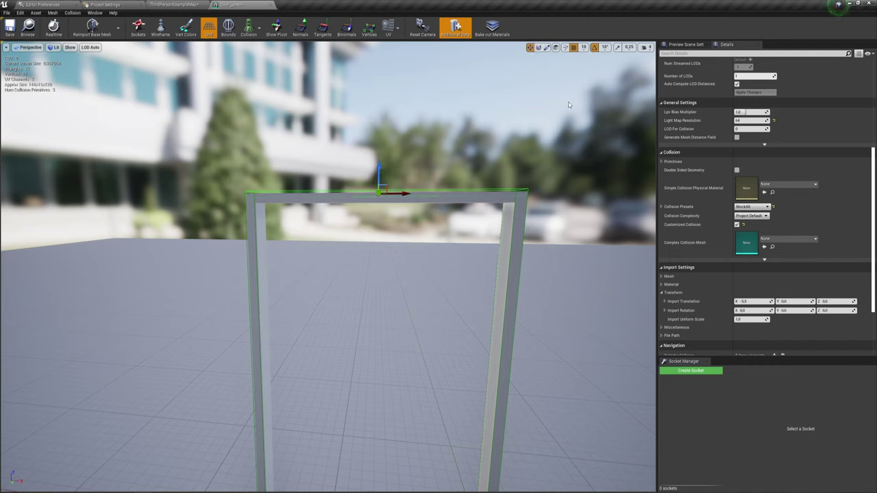
drag(377, 172, 377, 177)
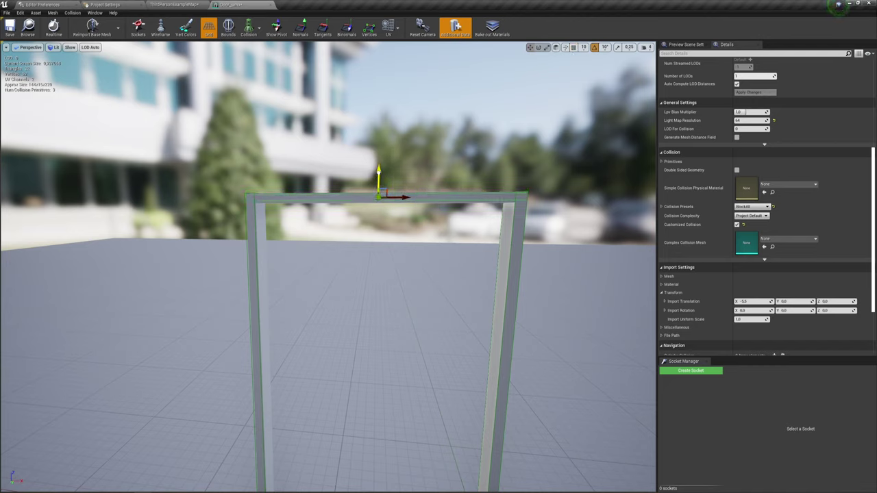
key(r)
drag(379, 175, 380, 176)
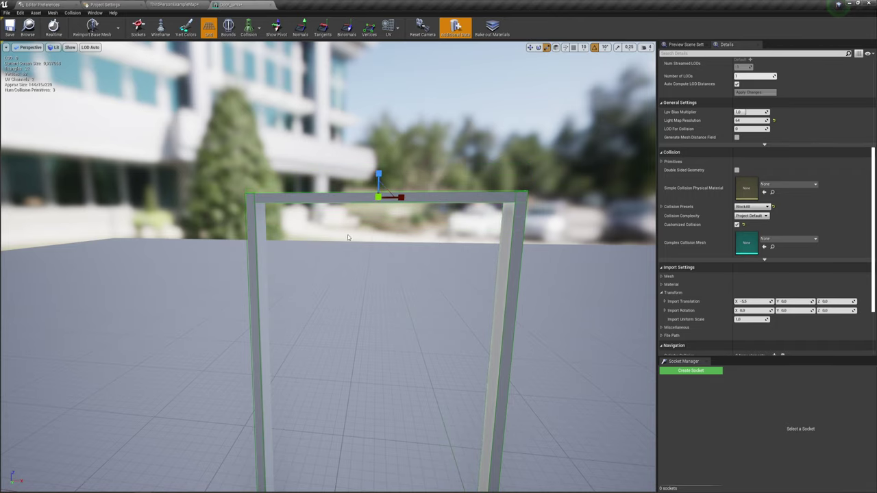
scroll(394, 244, down, 5)
drag(394, 245, 300, 252)
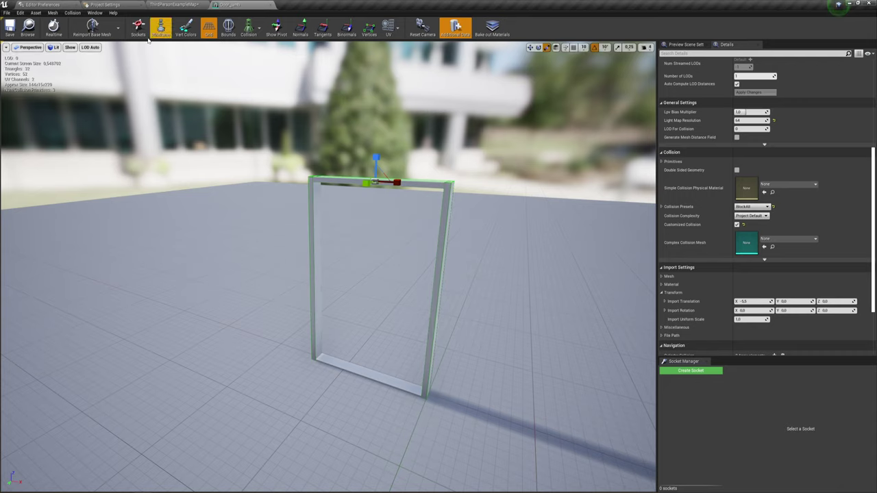
Step: Play the level, walk the character through the doorway and jump onto the top bar
click(175, 4)
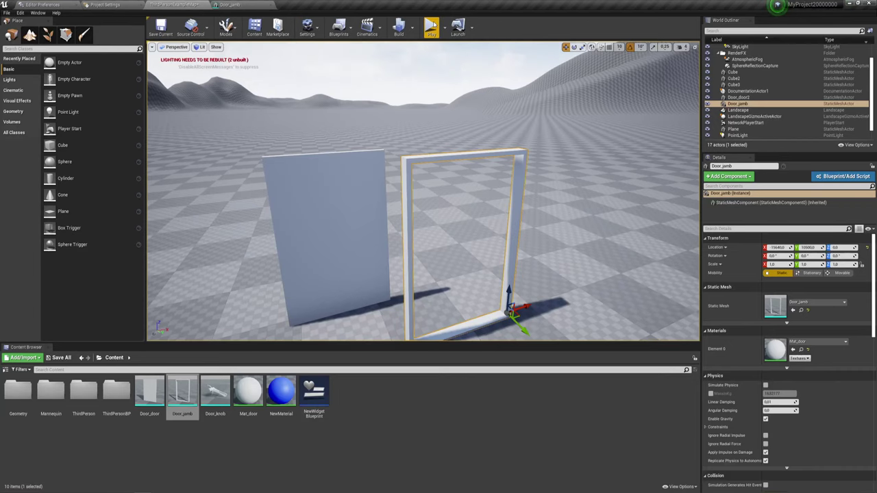
click(431, 27)
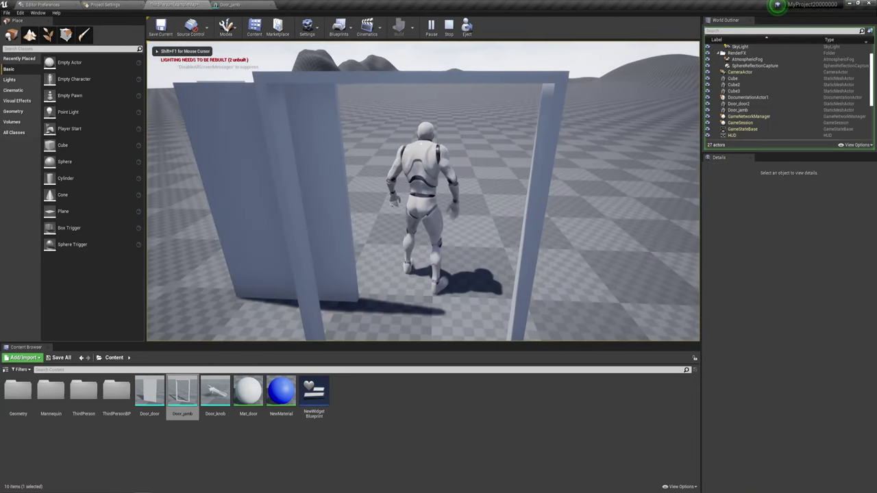
key(w)
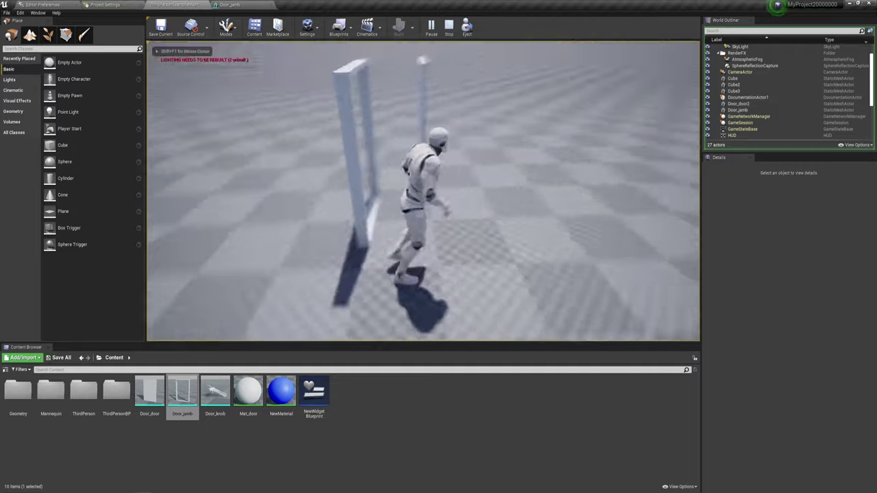
key(w)
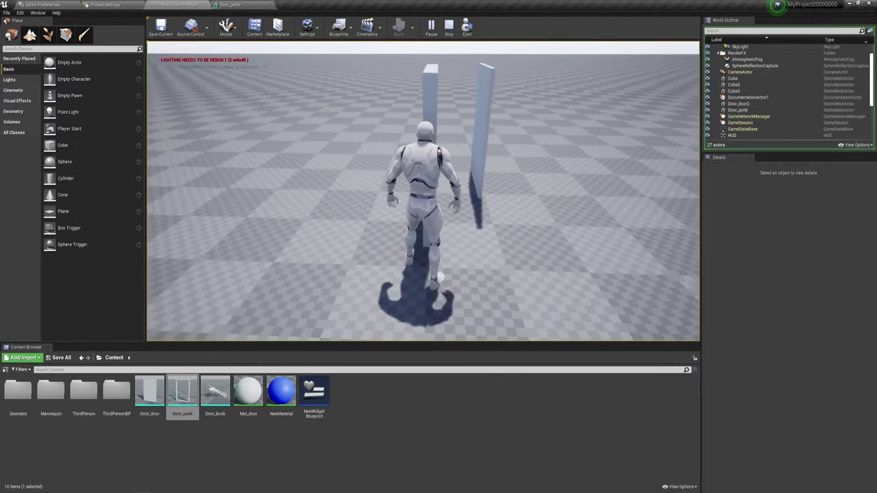
key(s)
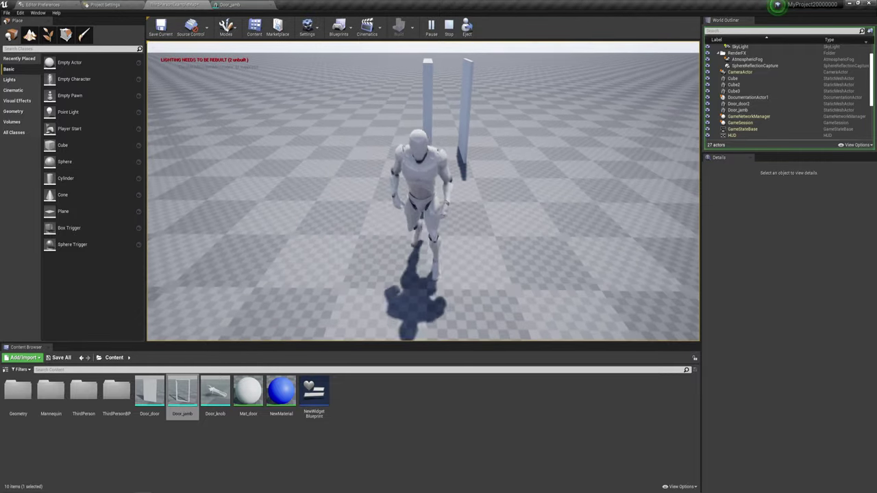
key(w)
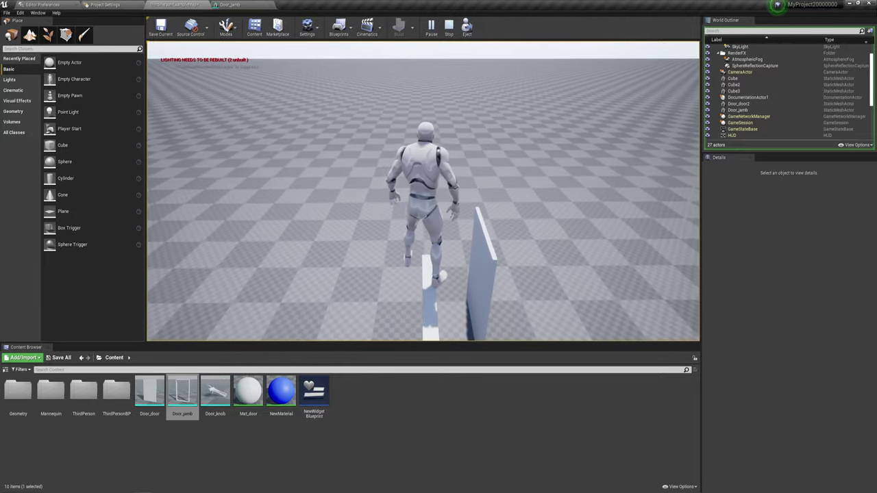
key(space)
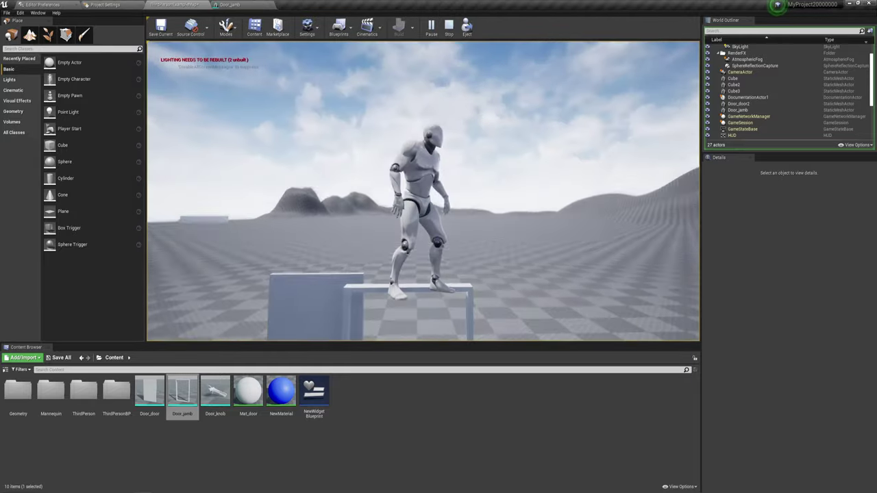
key(s)
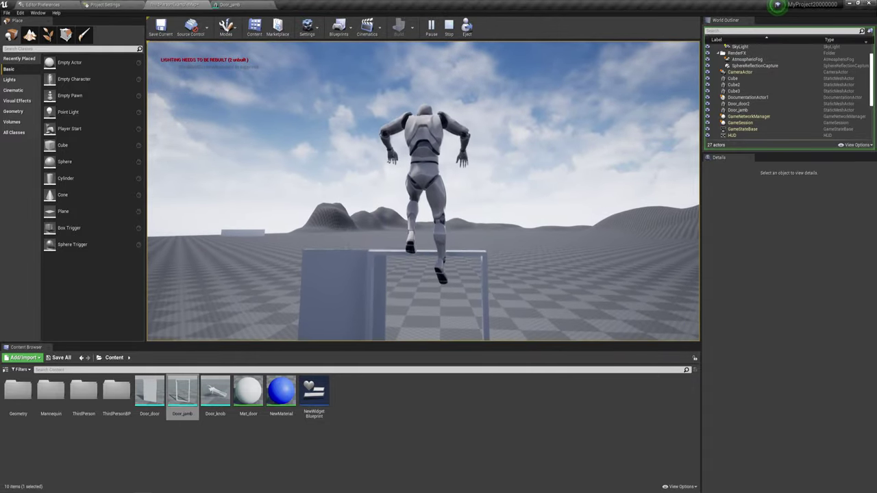
Step: Run the character through the frame again, jumping past it, then stop the play session
key(w)
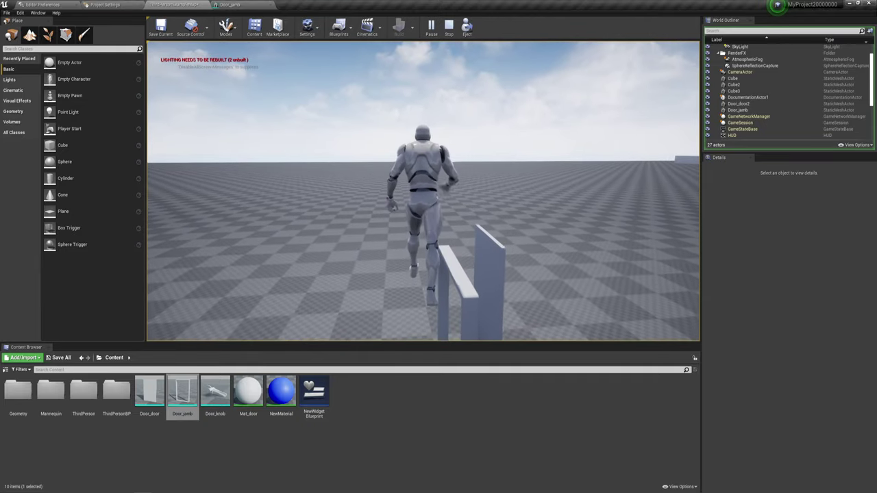
key(space)
key(w)
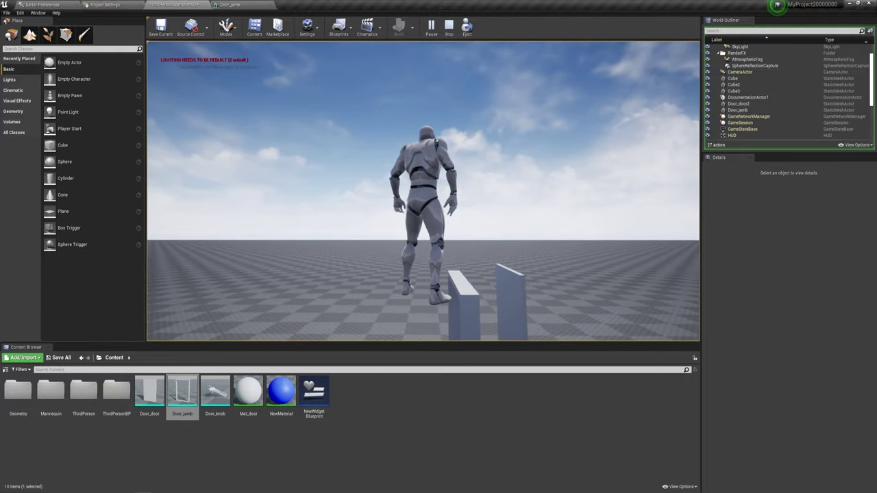
key(space)
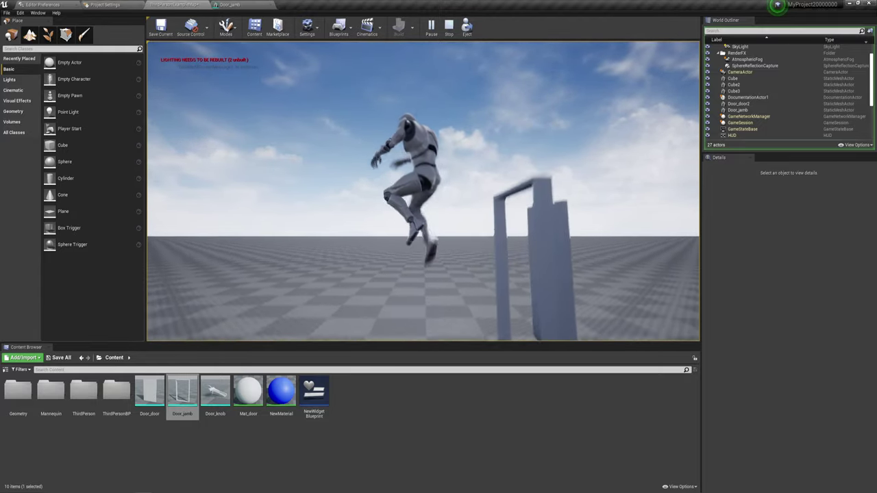
key(w)
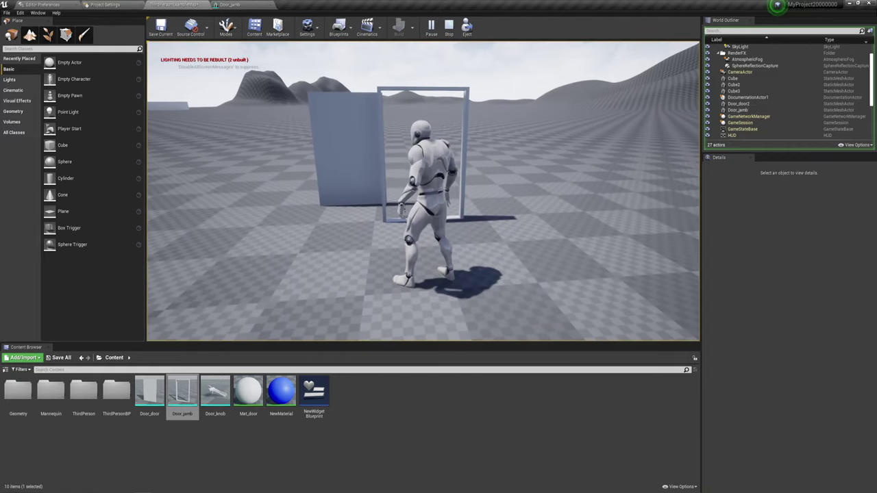
key(Escape)
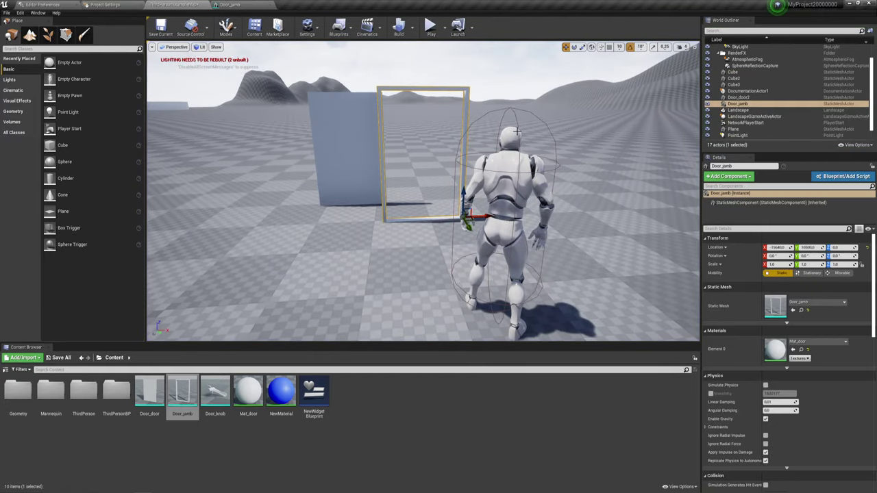
Step: Return to the Door_jamb mesh editor, orbit around the frame and bring up the Collision menu
click(233, 4)
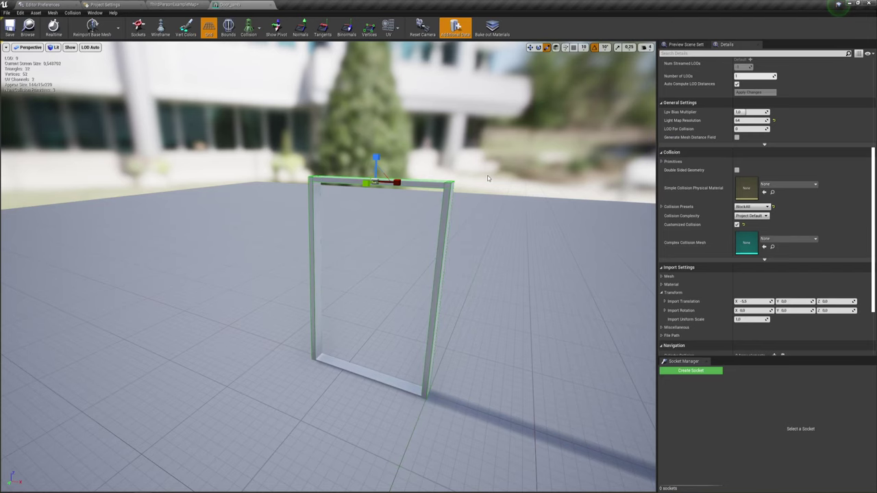
drag(488, 178, 166, 92)
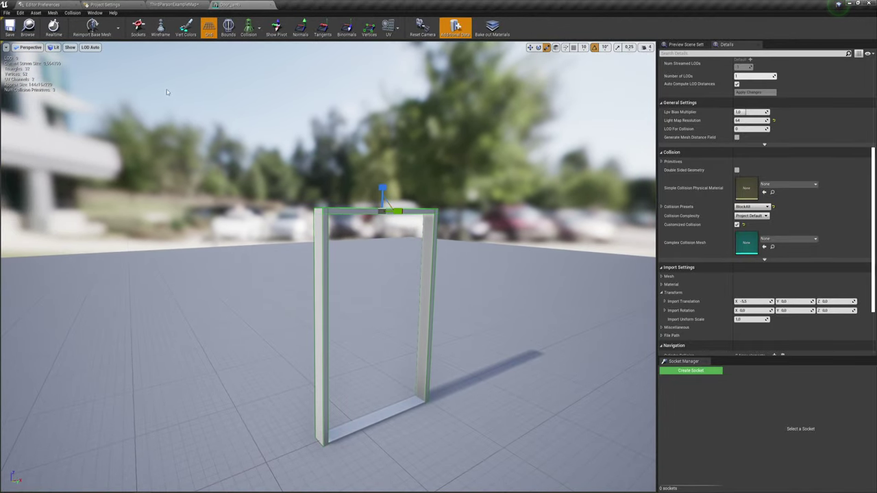
click(72, 12)
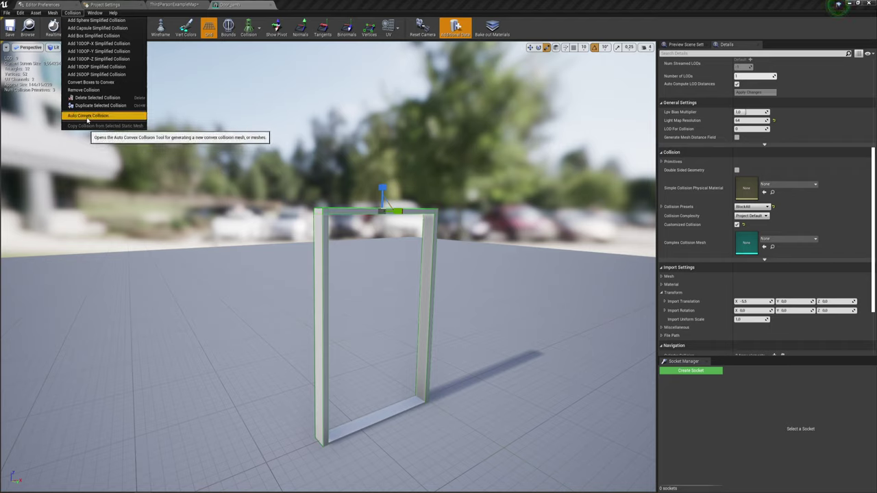
Step: Open Auto Convex Collision settings and delete the old collision boxes on both posts
click(87, 119)
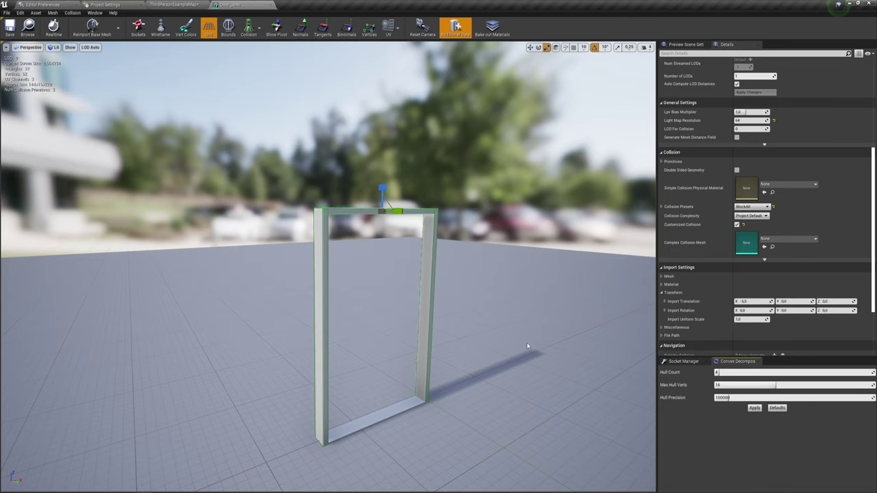
drag(527, 346, 522, 339)
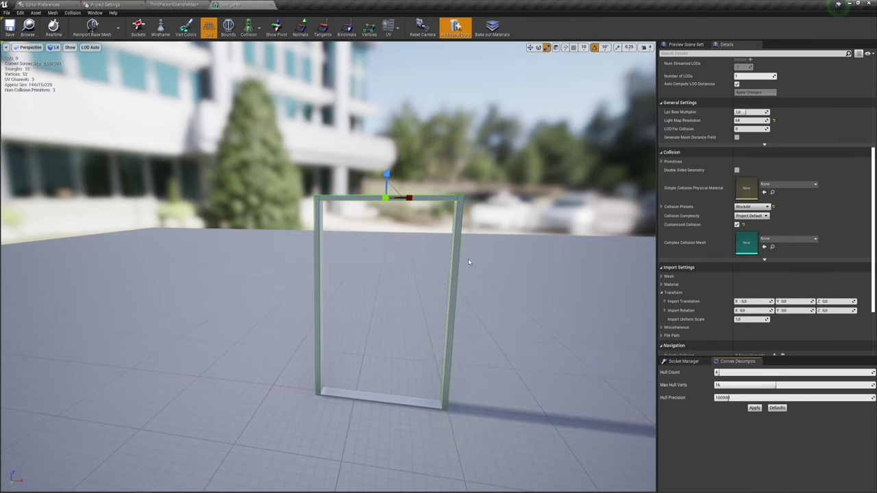
click(431, 214)
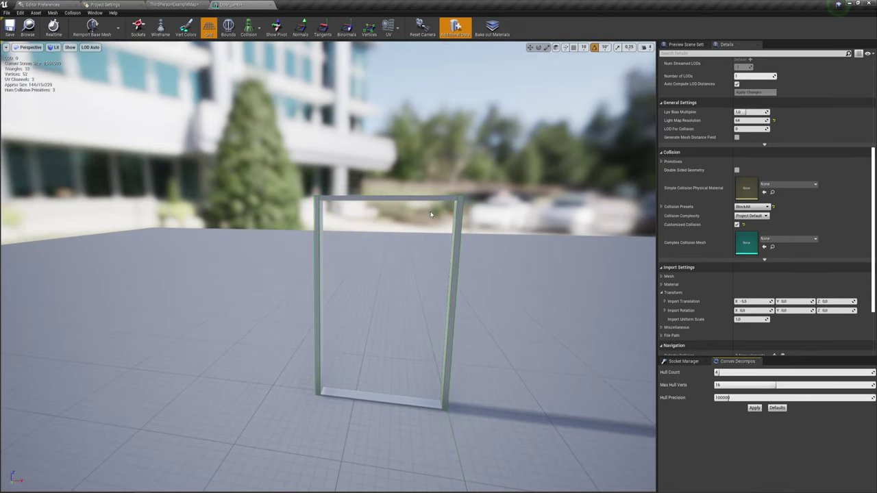
click(463, 200)
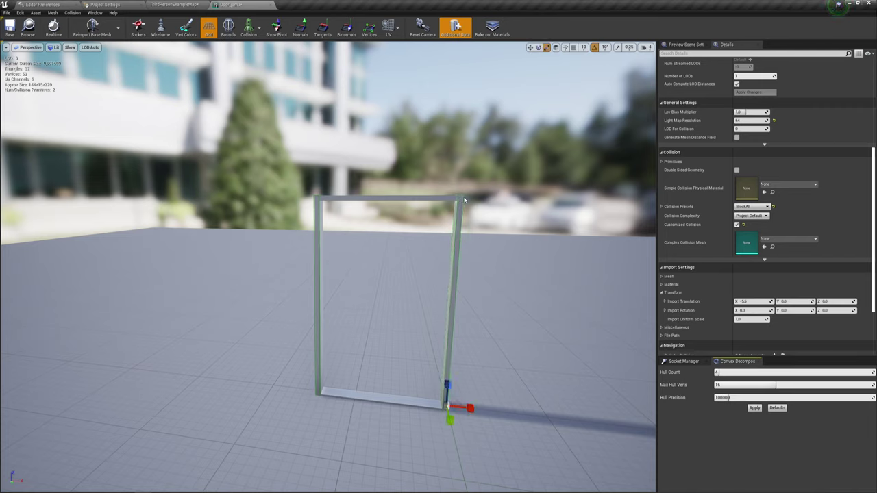
click(314, 200)
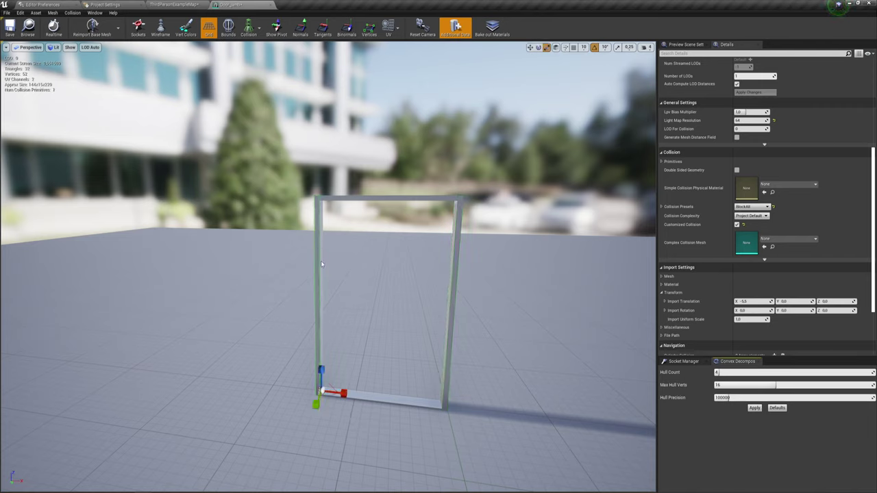
key(Delete)
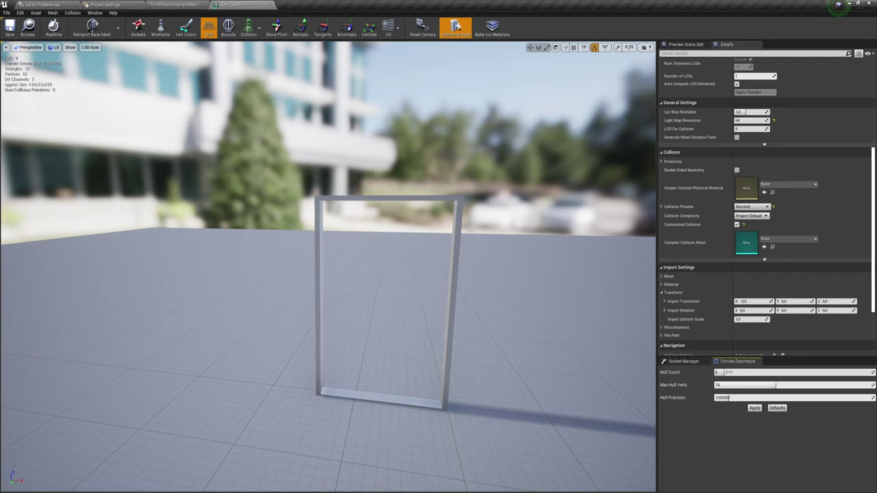
Step: Apply auto convex collision (Hull Count 5, Max Hull Verts 16) and orbit around to inspect the hulls
click(757, 409)
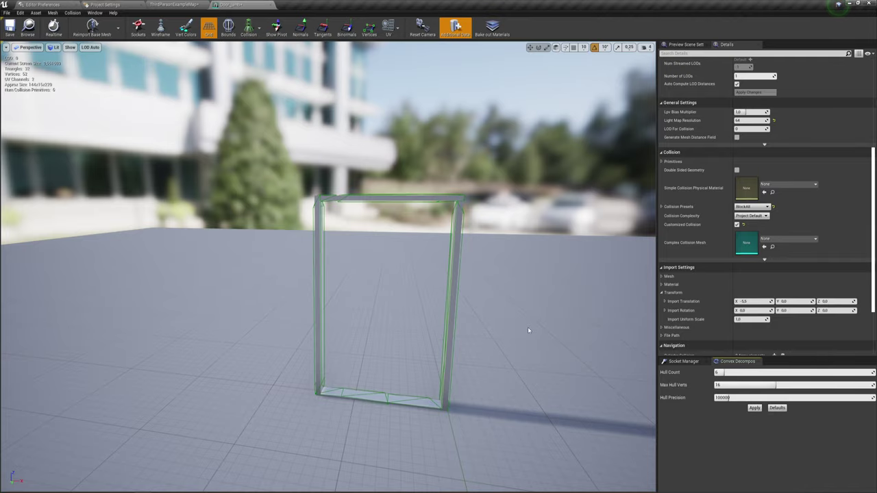
right_drag(329, 274, 274, 274)
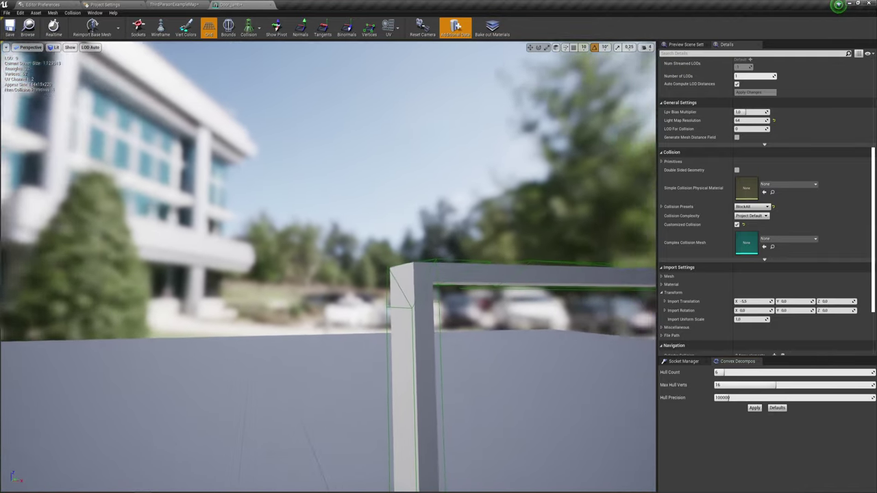
right_drag(329, 274, 384, 274)
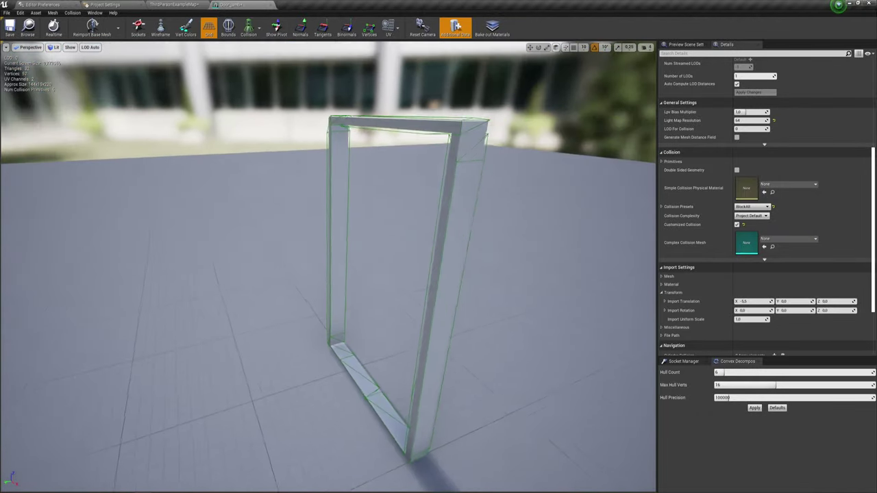
right_drag(329, 274, 370, 274)
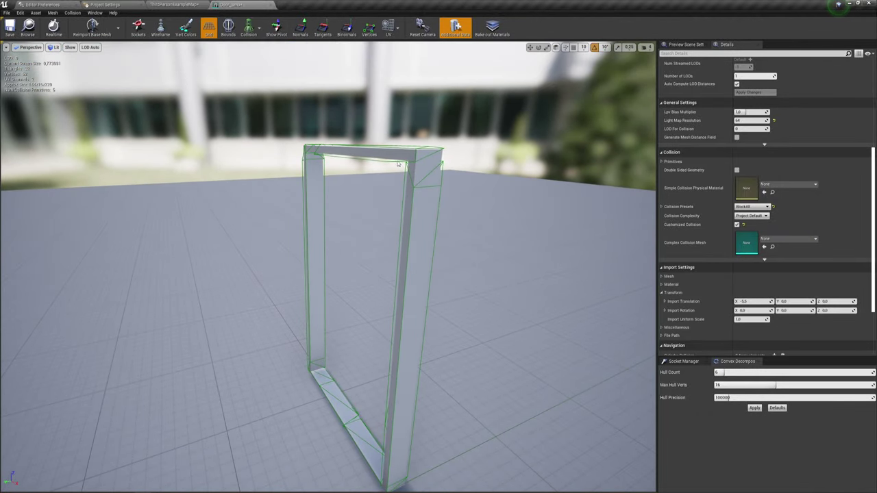
right_drag(419, 185, 481, 328)
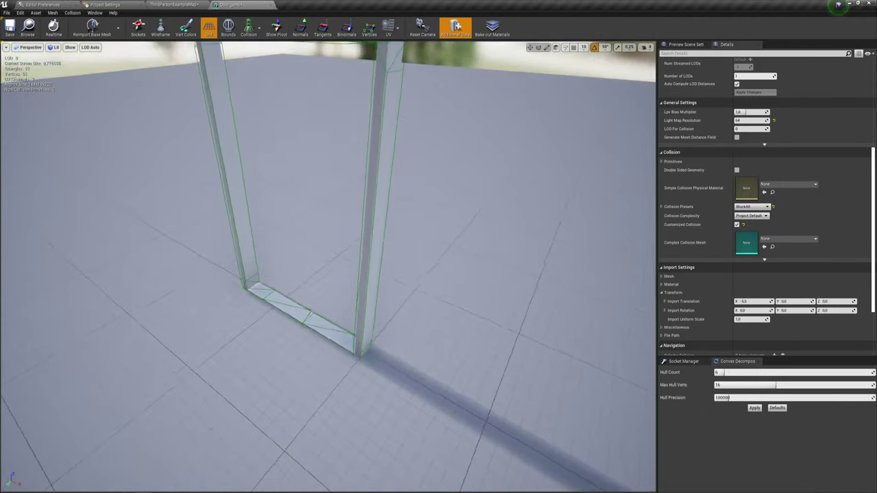
mouse_move(401, 308)
right_down()
mouse_move(439, 322)
mouse_move(356, 309)
right_up()
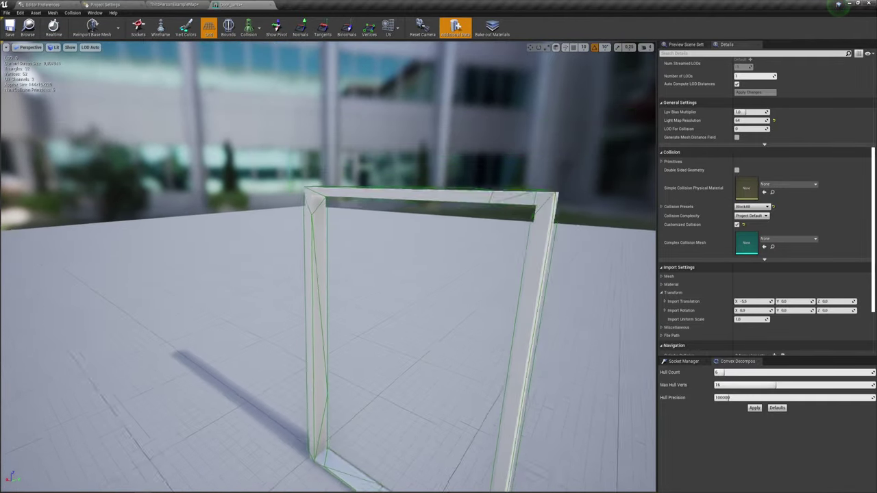
right_drag(356, 308, 408, 304)
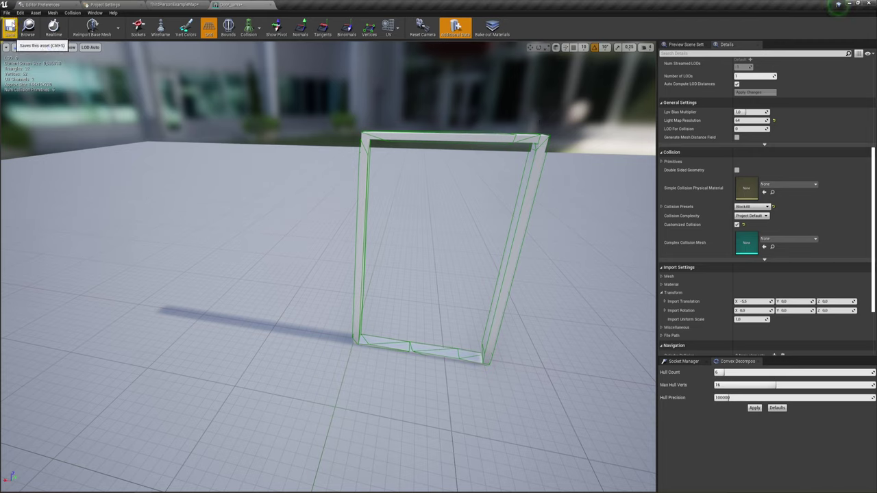
click(179, 4)
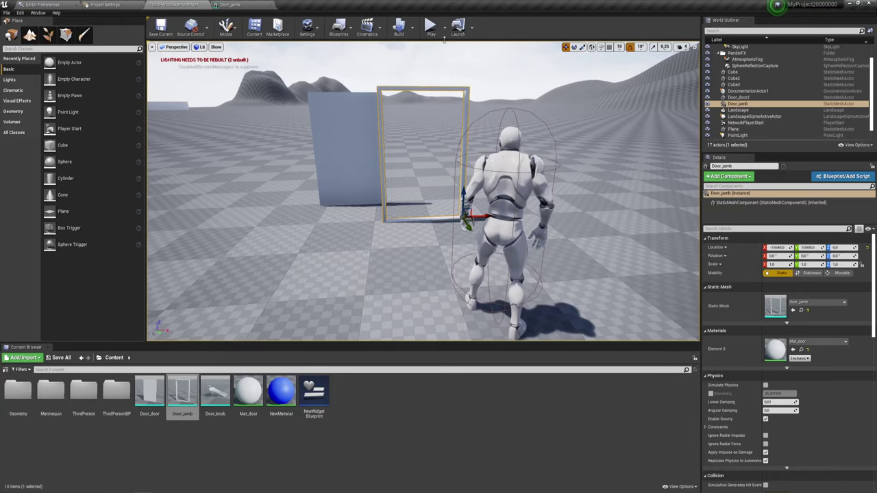
Step: Start a play session and run the character back and forth through the door jamb's doorway
click(430, 26)
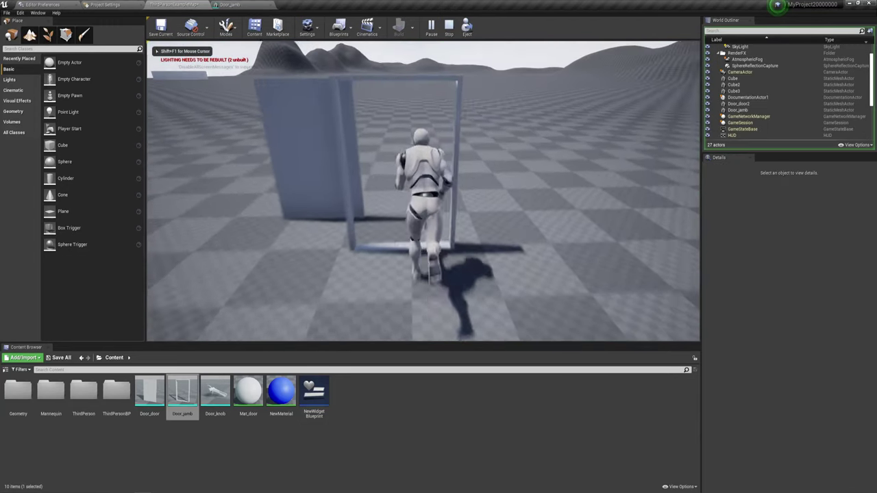
key(s)
key(w)
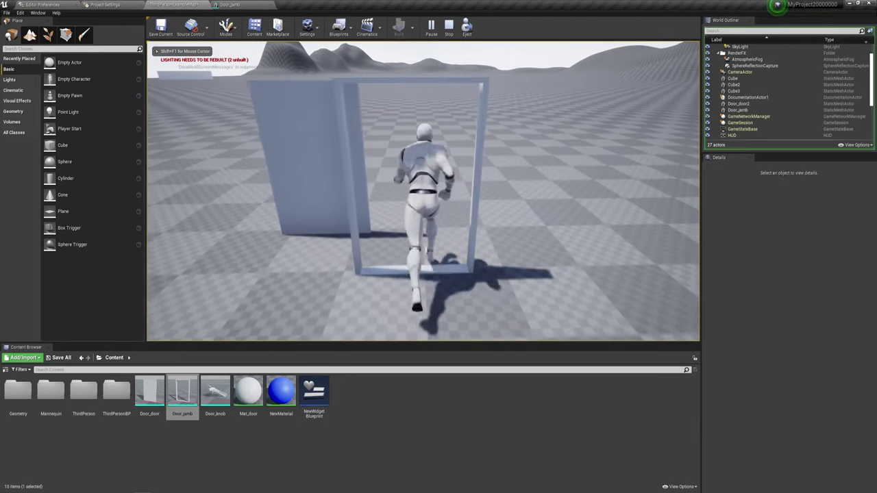
key(s)
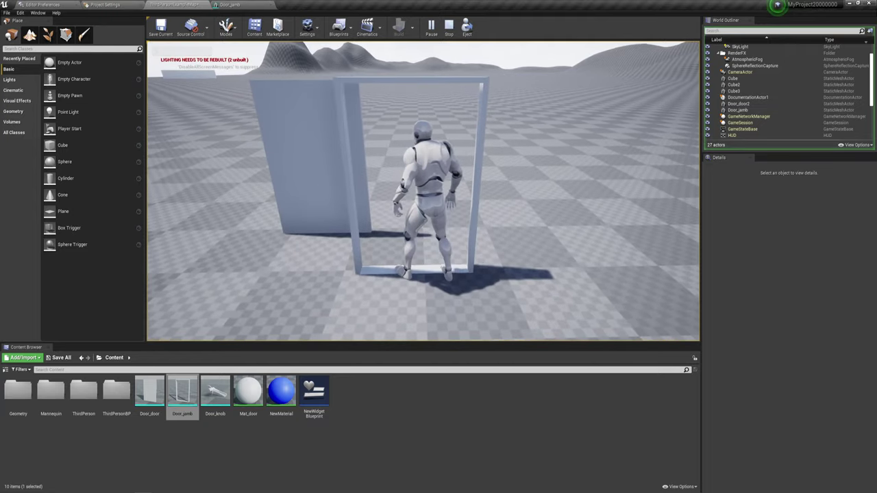
key(s)
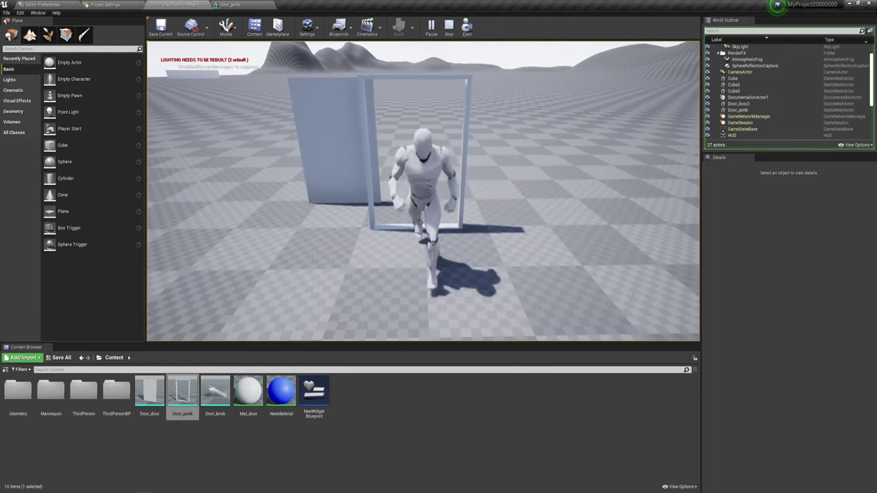
key(d)
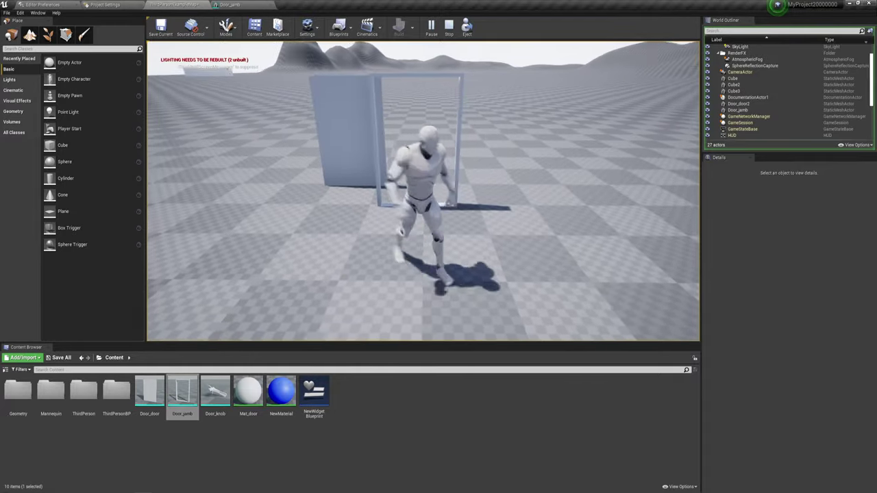
key(w)
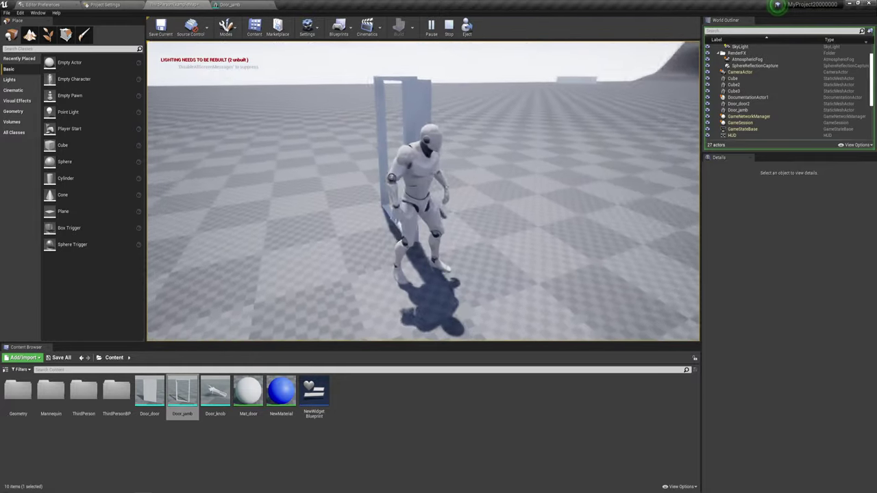
key(w)
key(s)
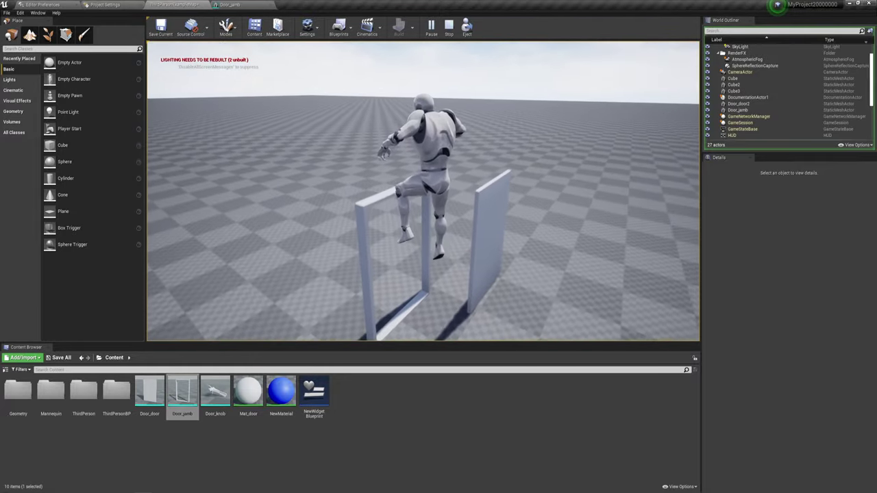
Step: Jump the character over the door frame a couple of times, then end the play session
key(space)
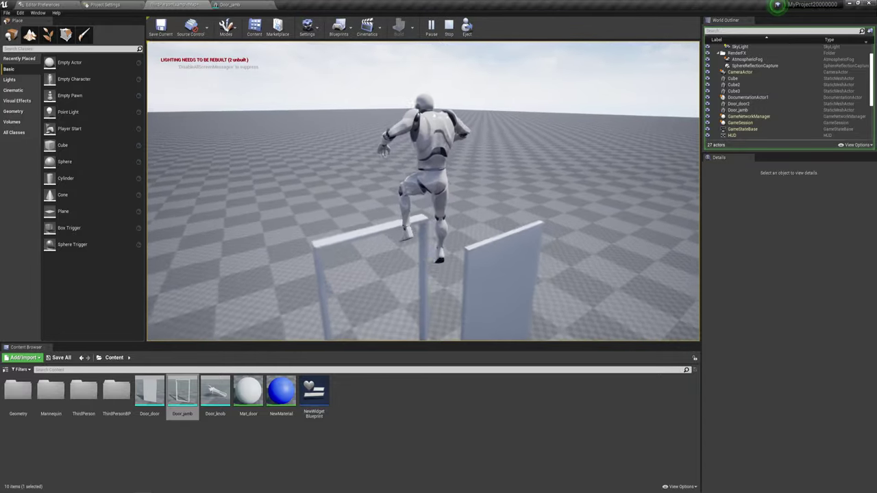
key(w)
key(s)
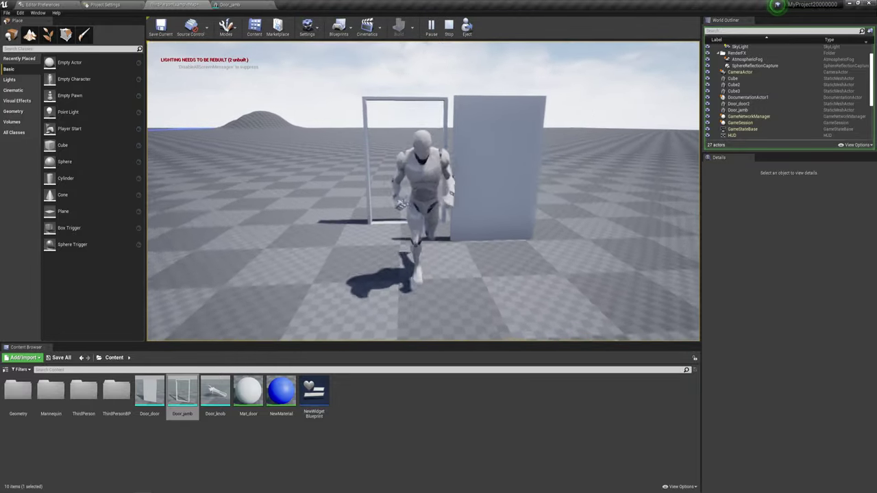
key(w)
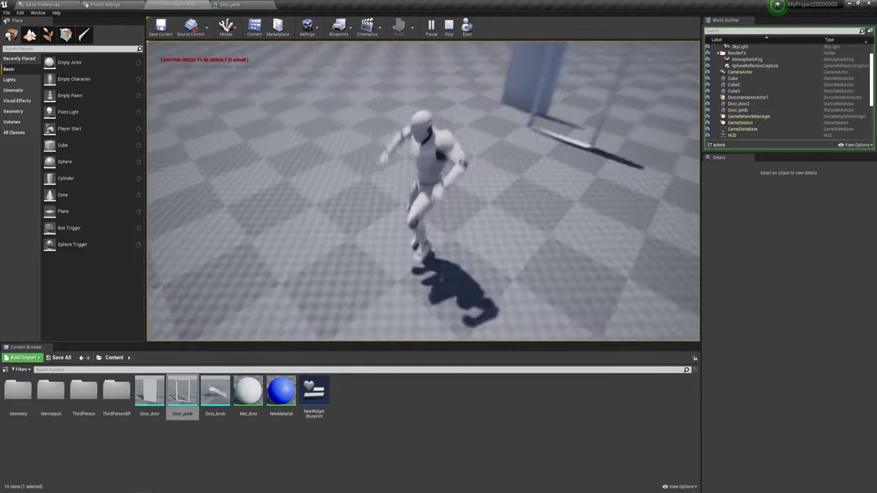
key(w)
key(space)
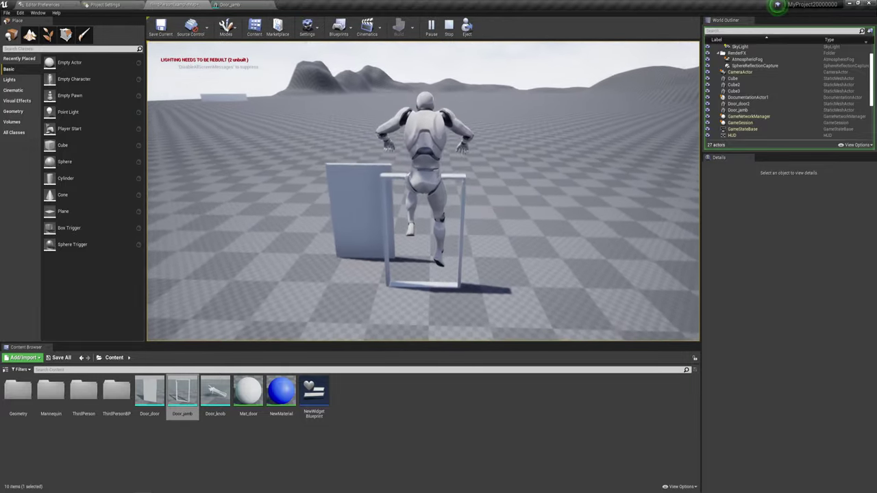
key(s)
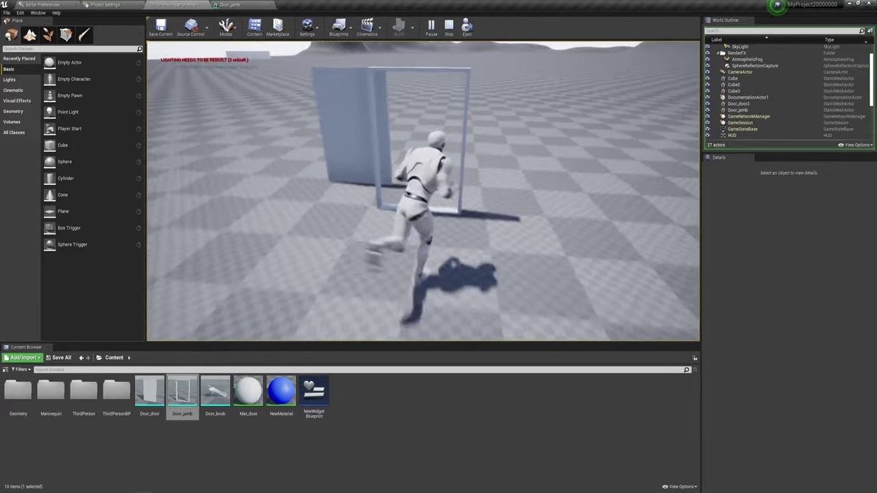
key(Escape)
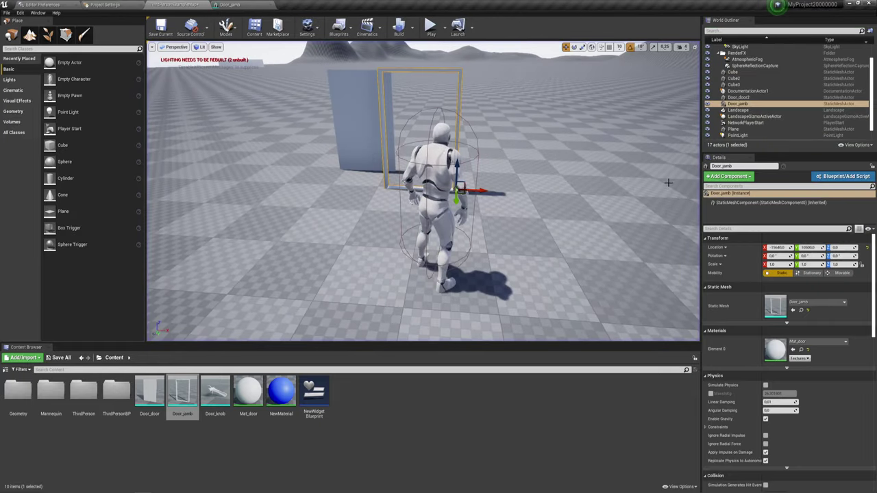
click(257, 6)
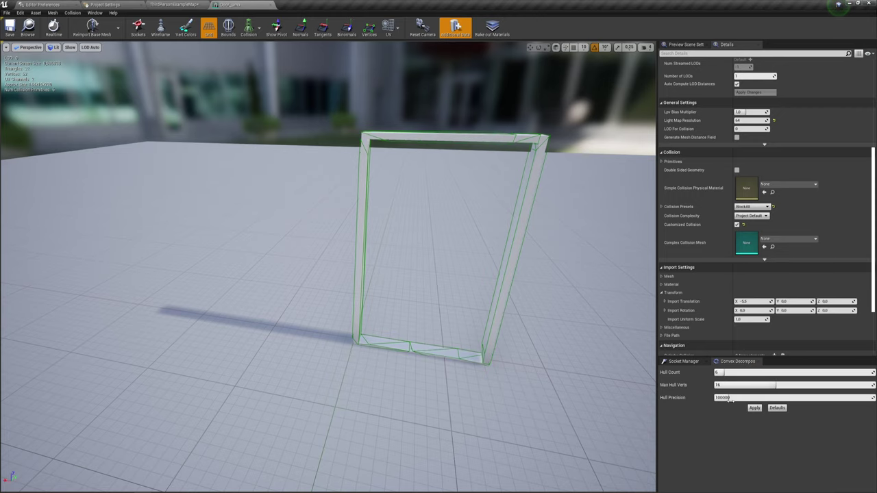
drag(546, 309, 445, 240)
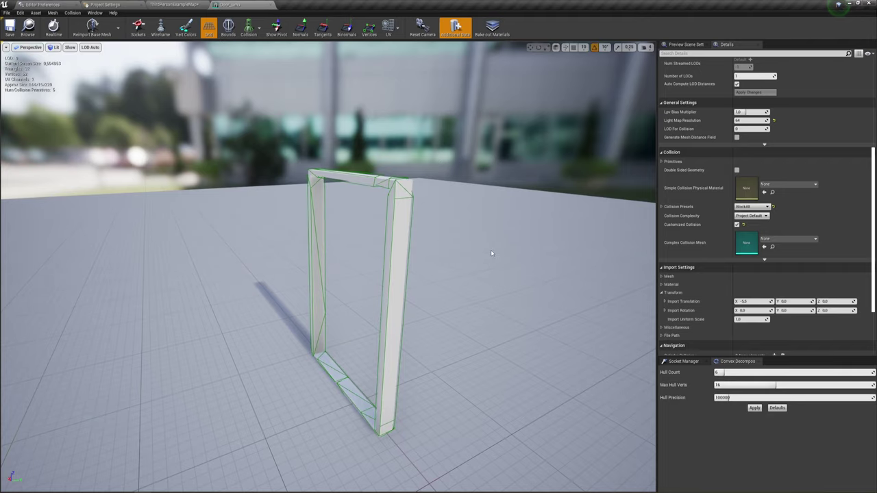
drag(474, 257, 411, 250)
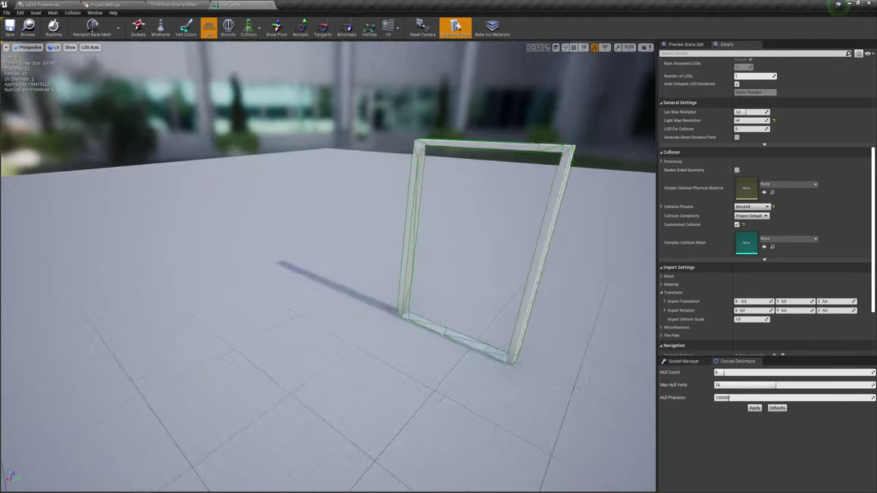
click(195, 5)
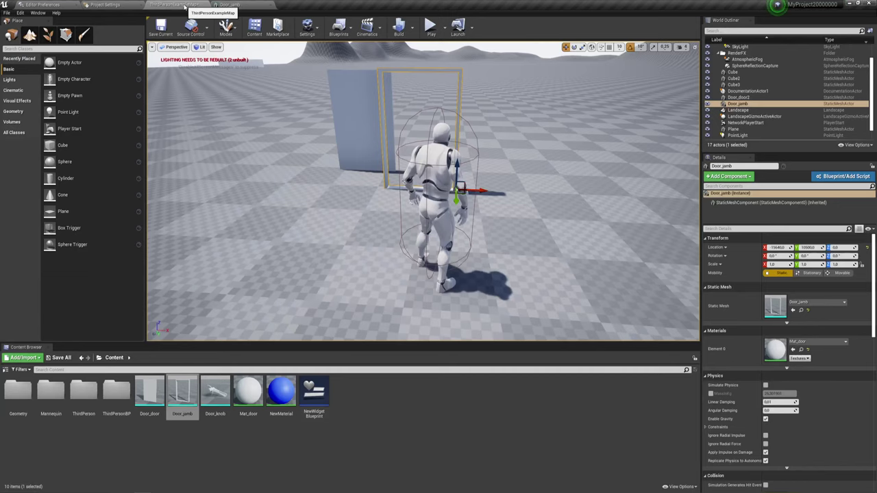
drag(439, 165, 504, 163)
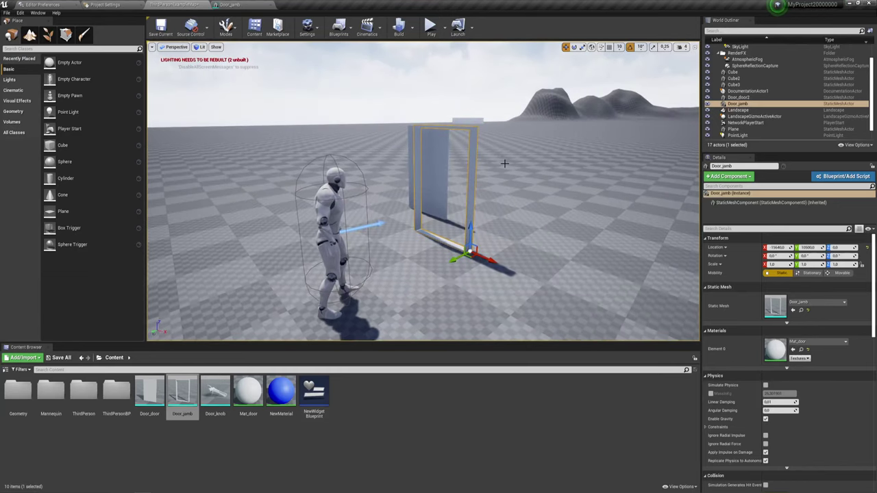